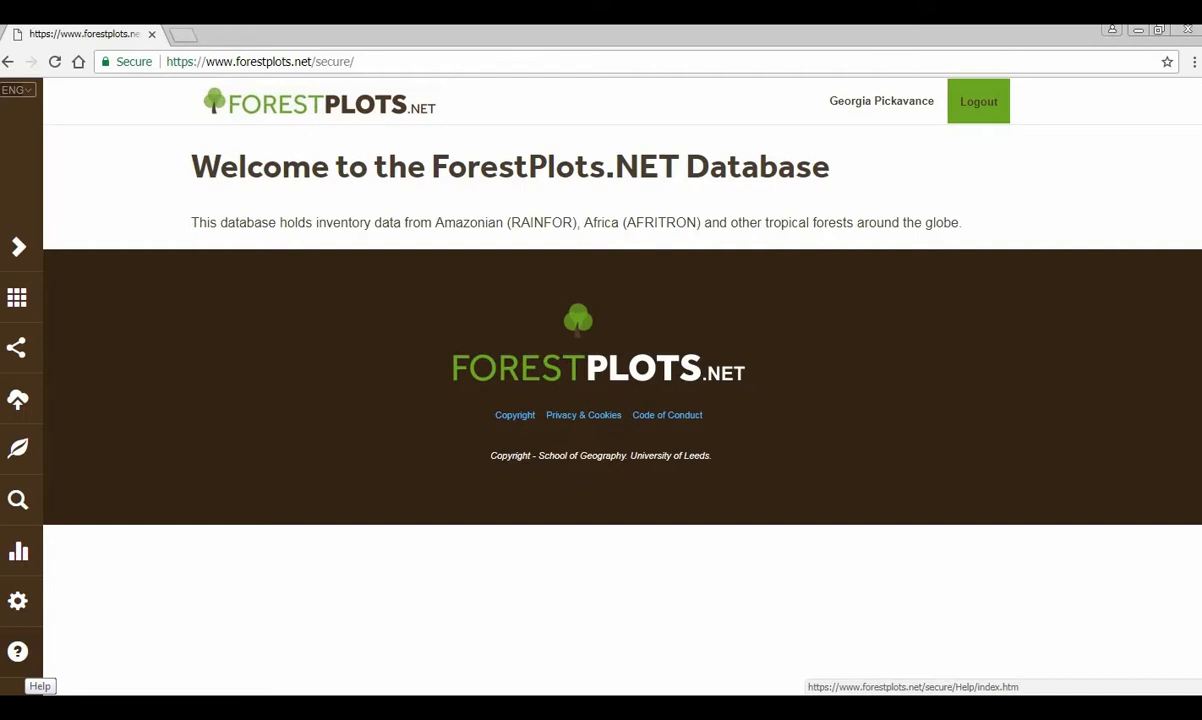
- Open the plots list, restrict it to My Plots and filter it by "test"
left_click(17, 297)
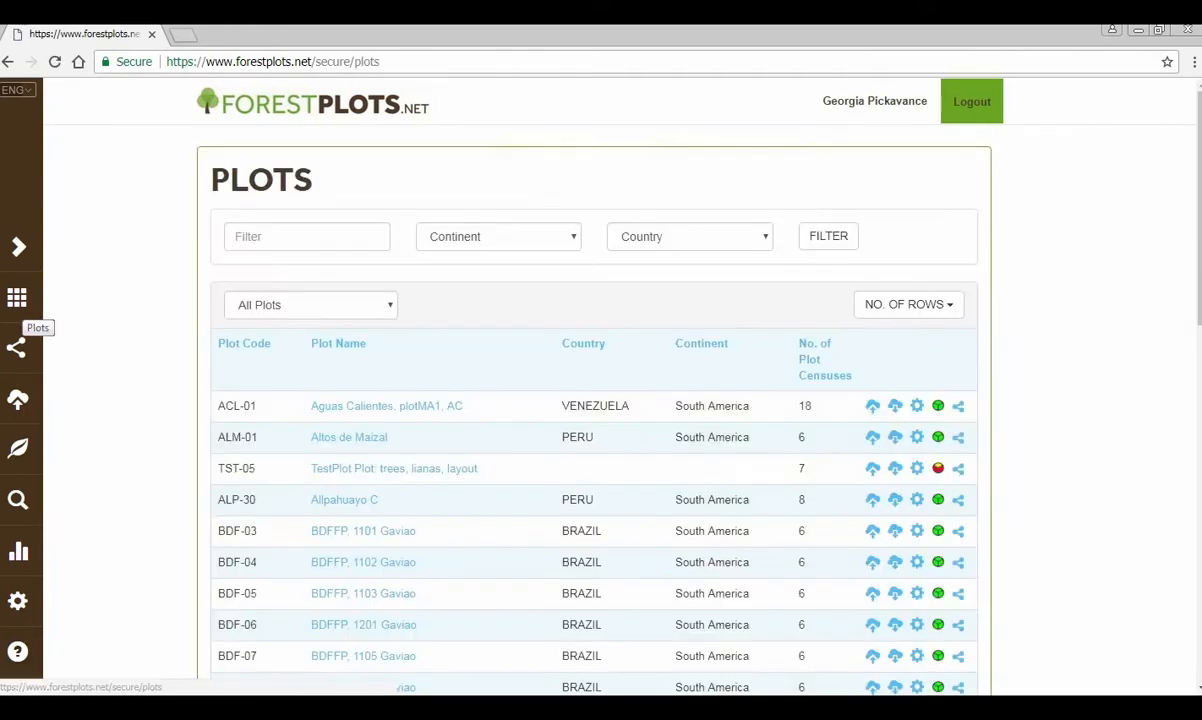
left_click(310, 305)
left_click(261, 328)
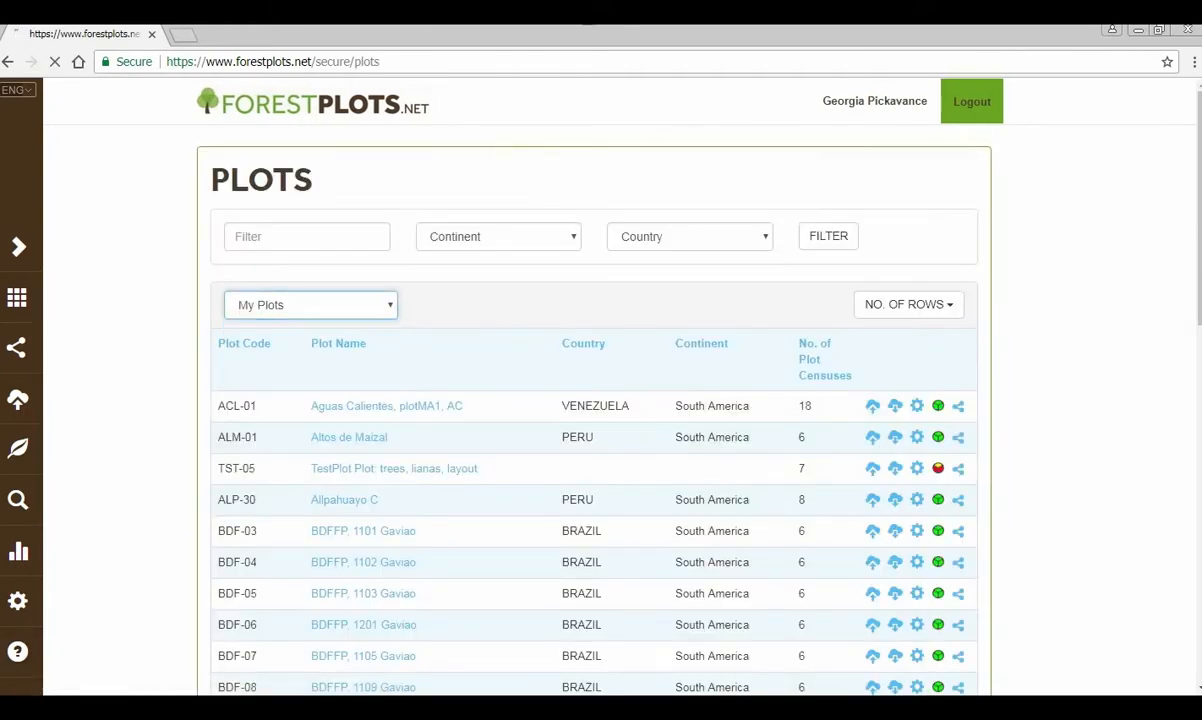
type("test")
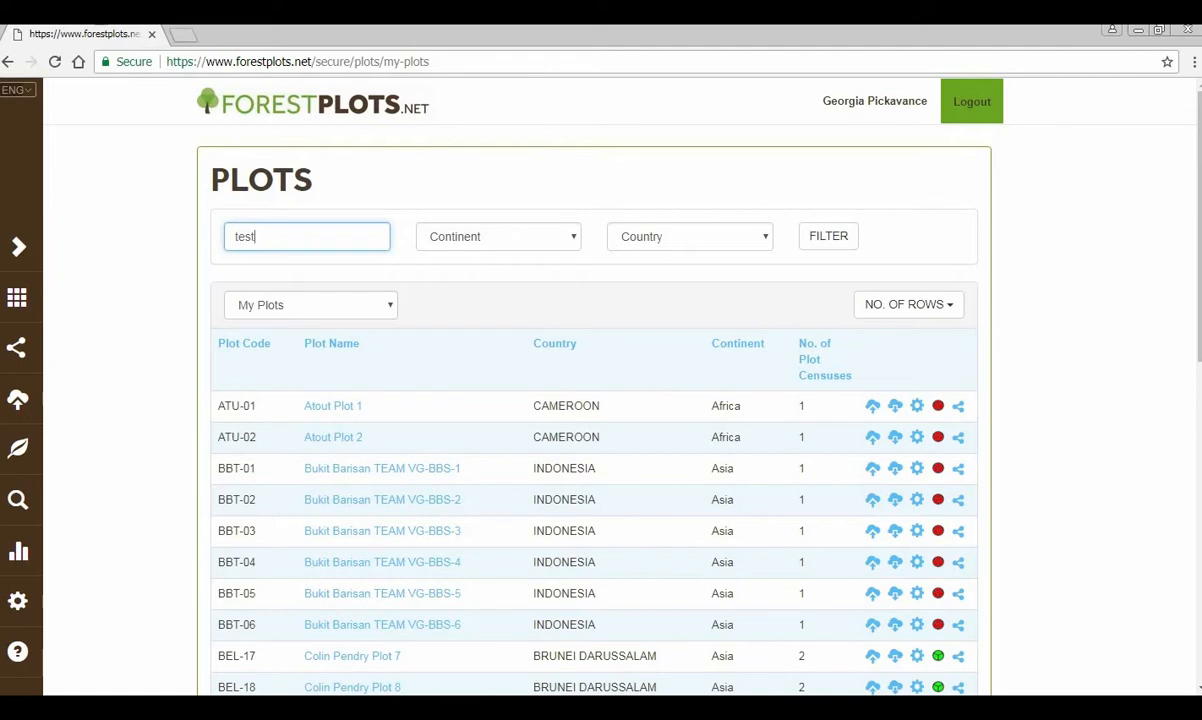
left_click(828, 236)
scroll(600, 400, "down", 3)
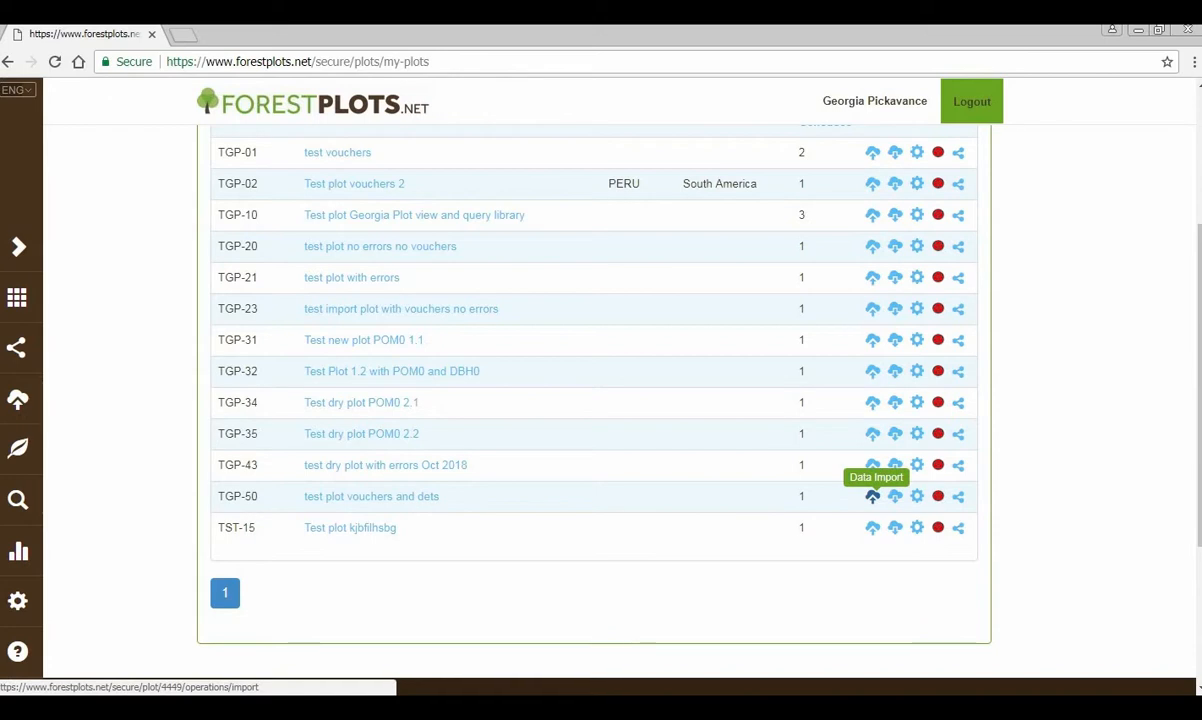
- From the data import options of plot TGP-50, download the Import Plot Vouchers template and open it in Excel
left_click(872, 496)
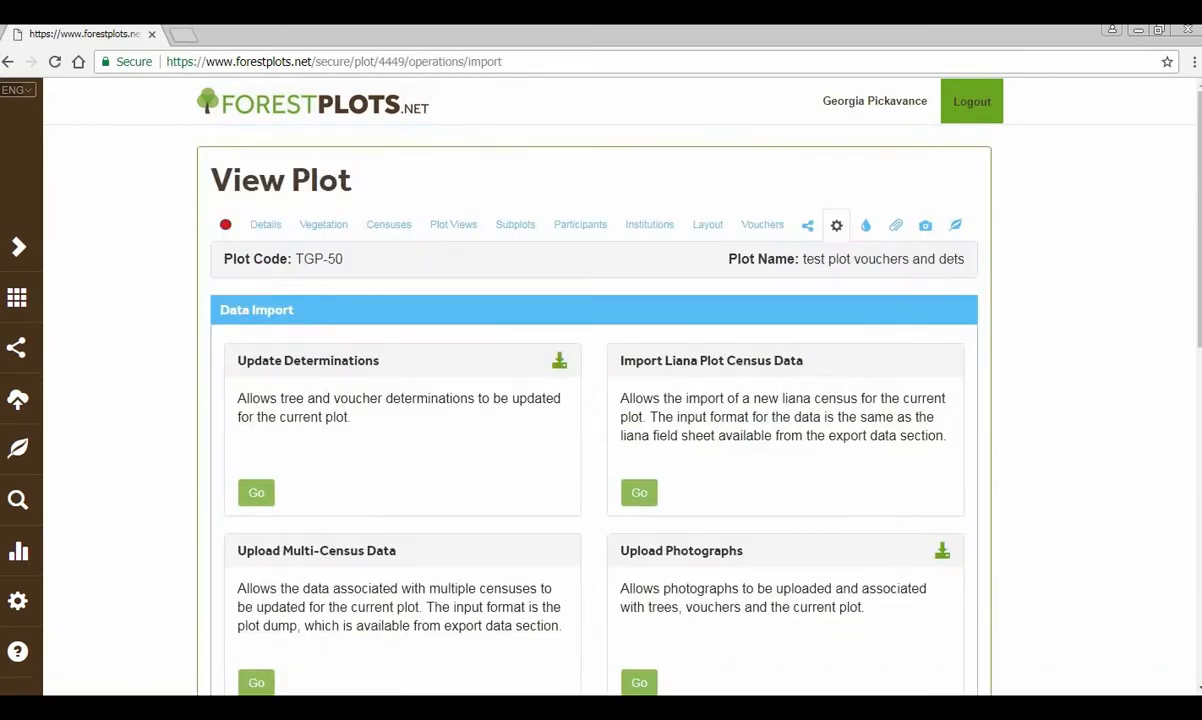
scroll(600, 400, "down", 3)
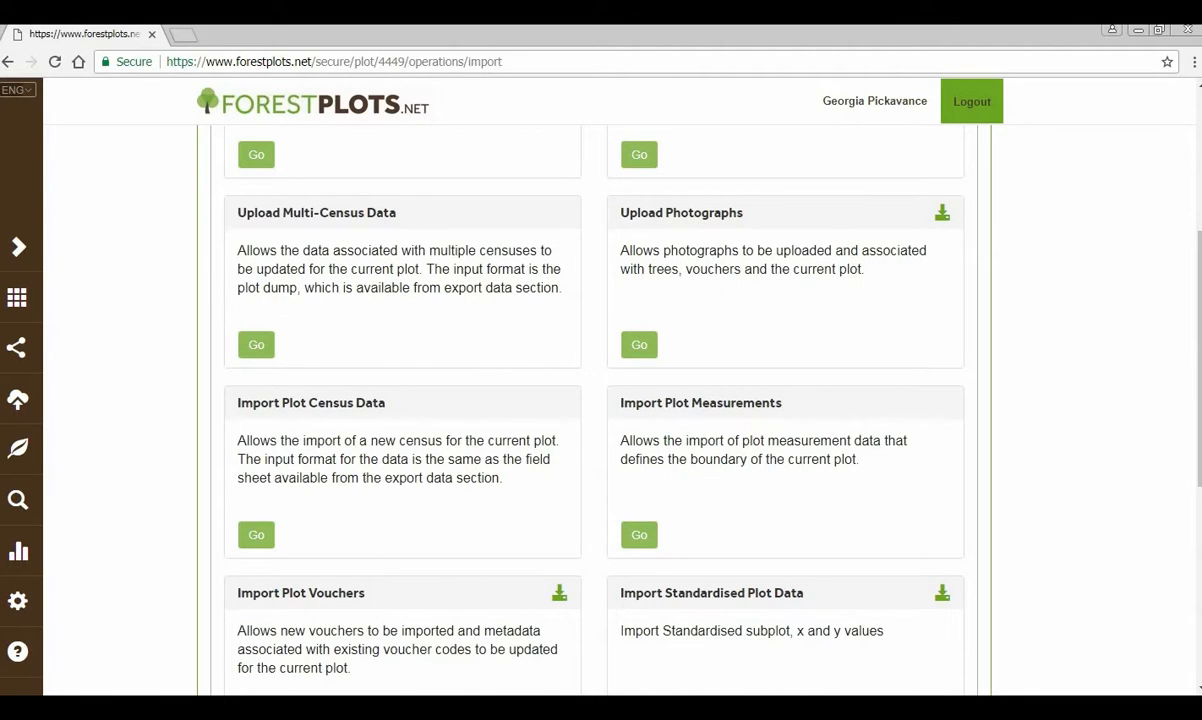
scroll(558, 600, "down", 2)
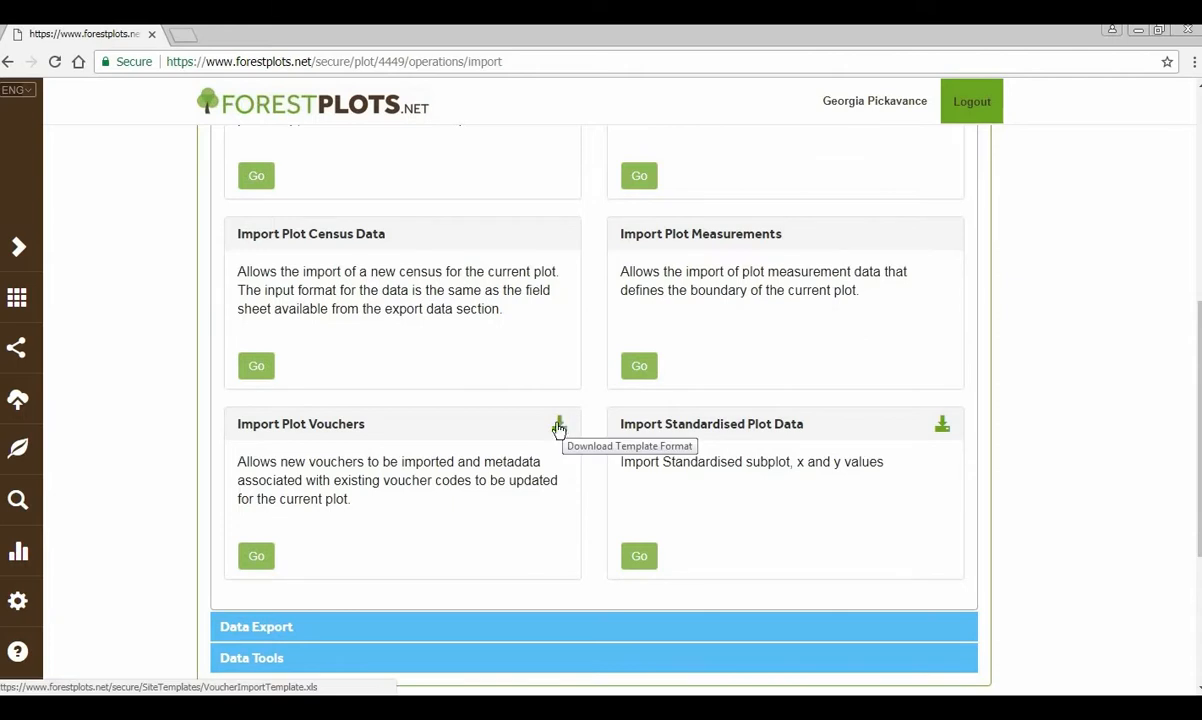
left_click(559, 426)
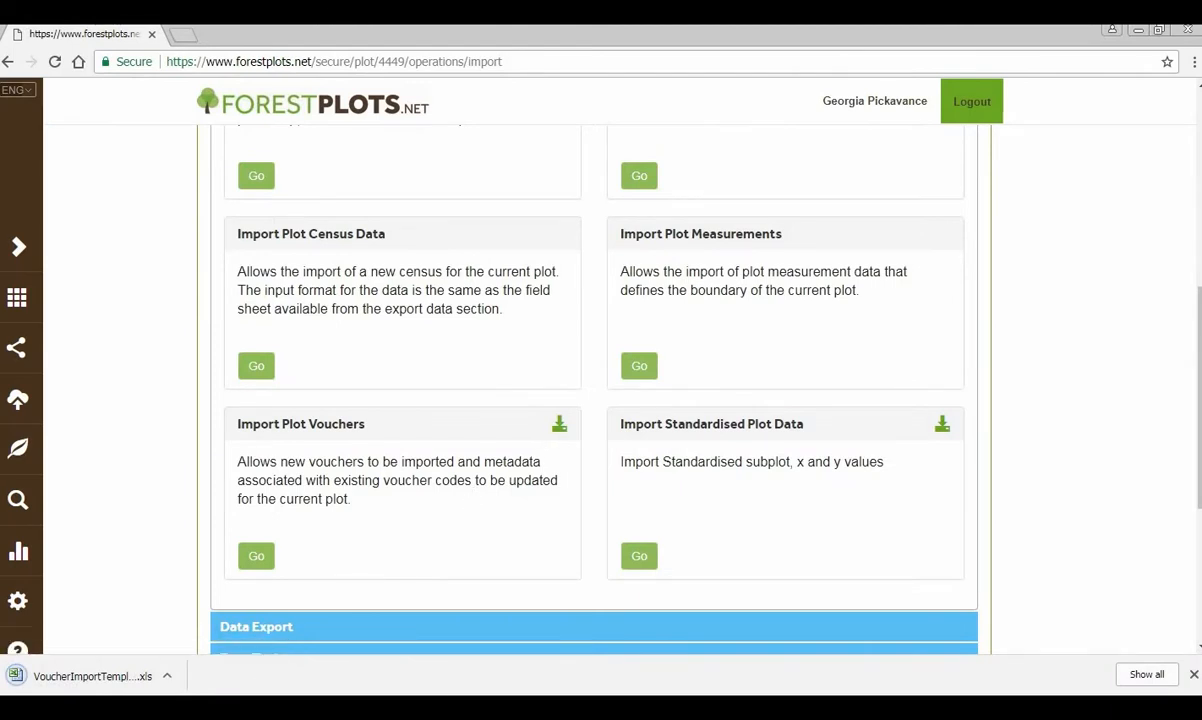
left_click(169, 681)
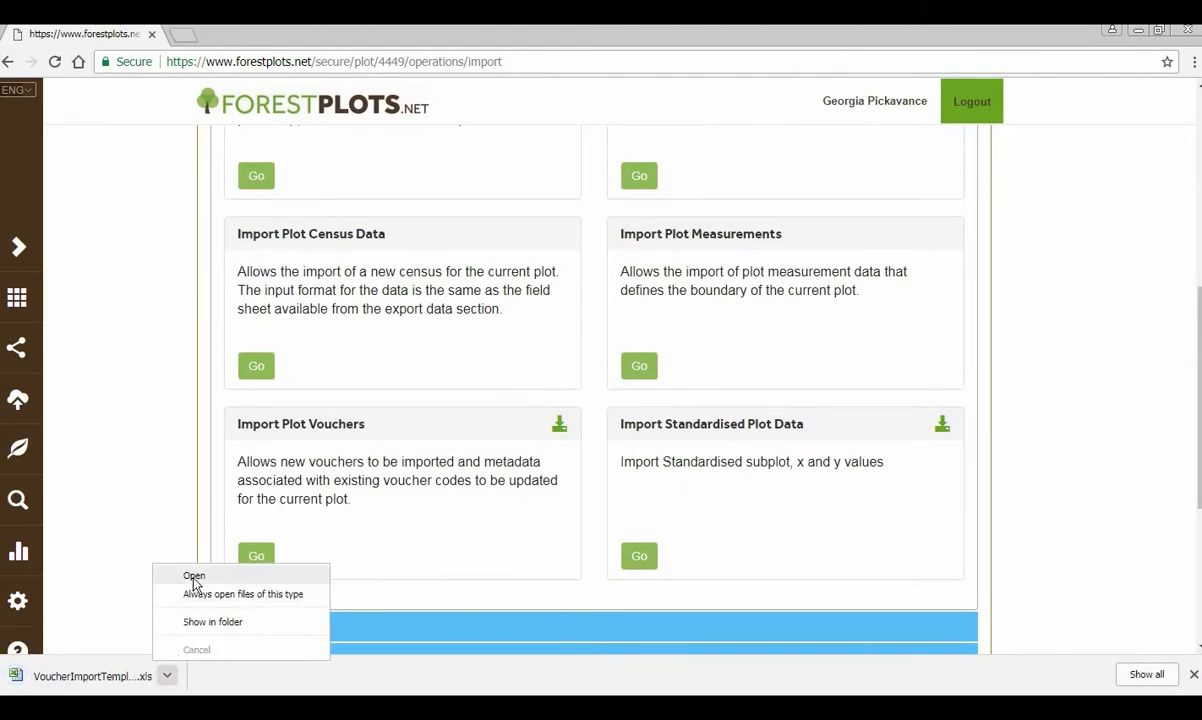
left_click(193, 576)
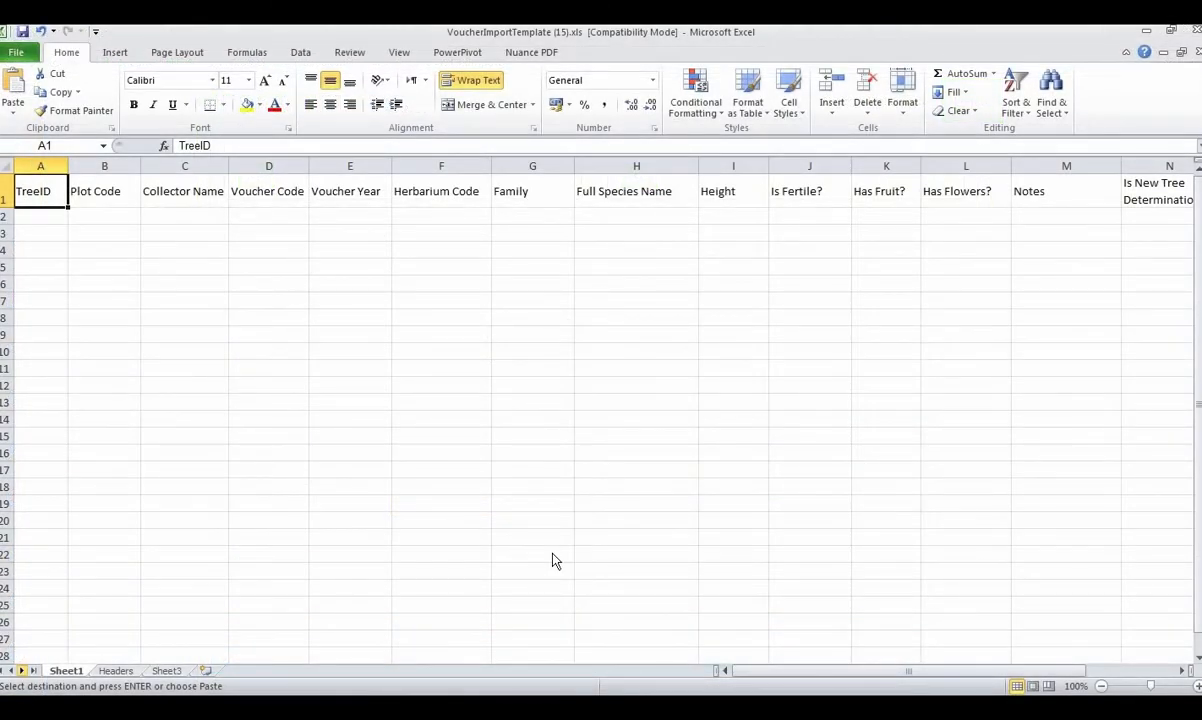
- Examine the template's column headers on Sheet1 and the definitions of required and optional fields on the Headers sheet
left_click(40, 215)
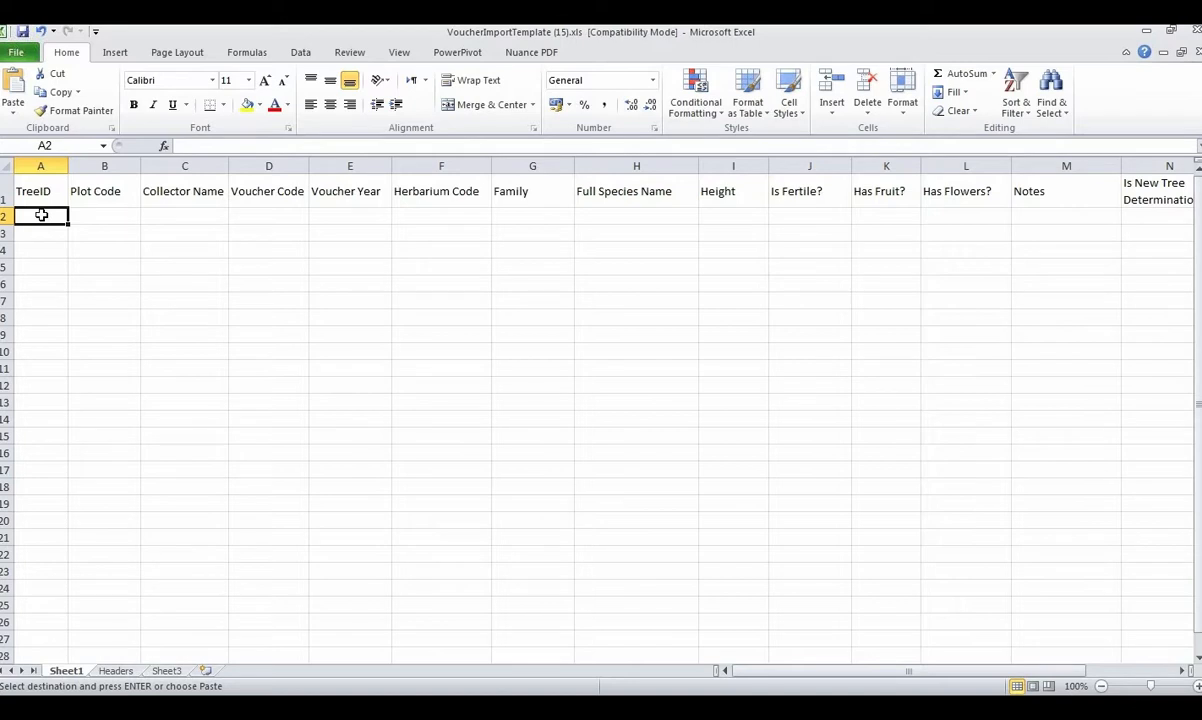
left_click(5, 199)
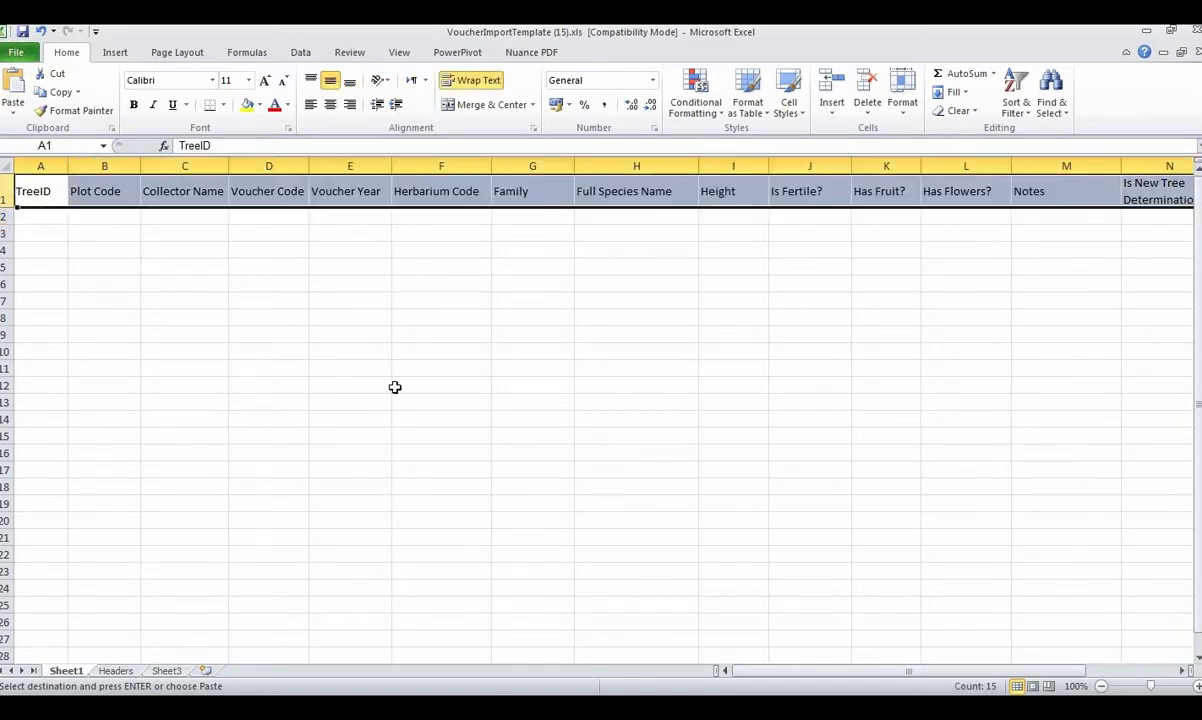
left_click(127, 670)
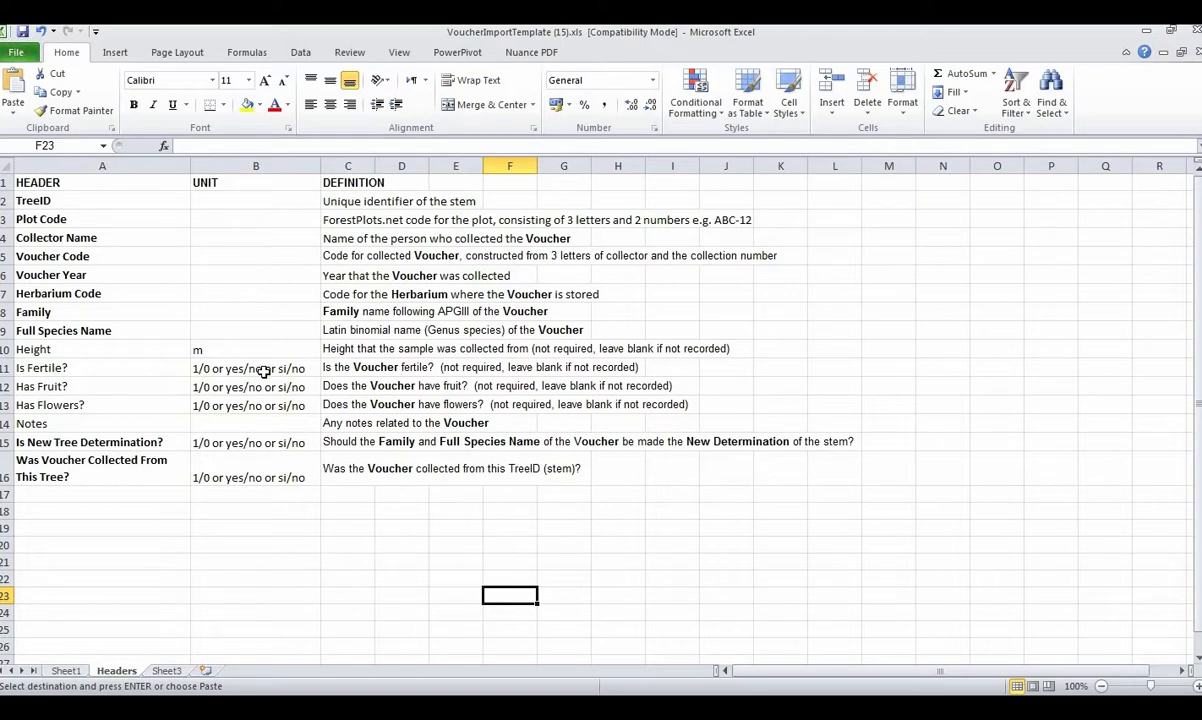
left_click_drag(5, 201, 8, 330)
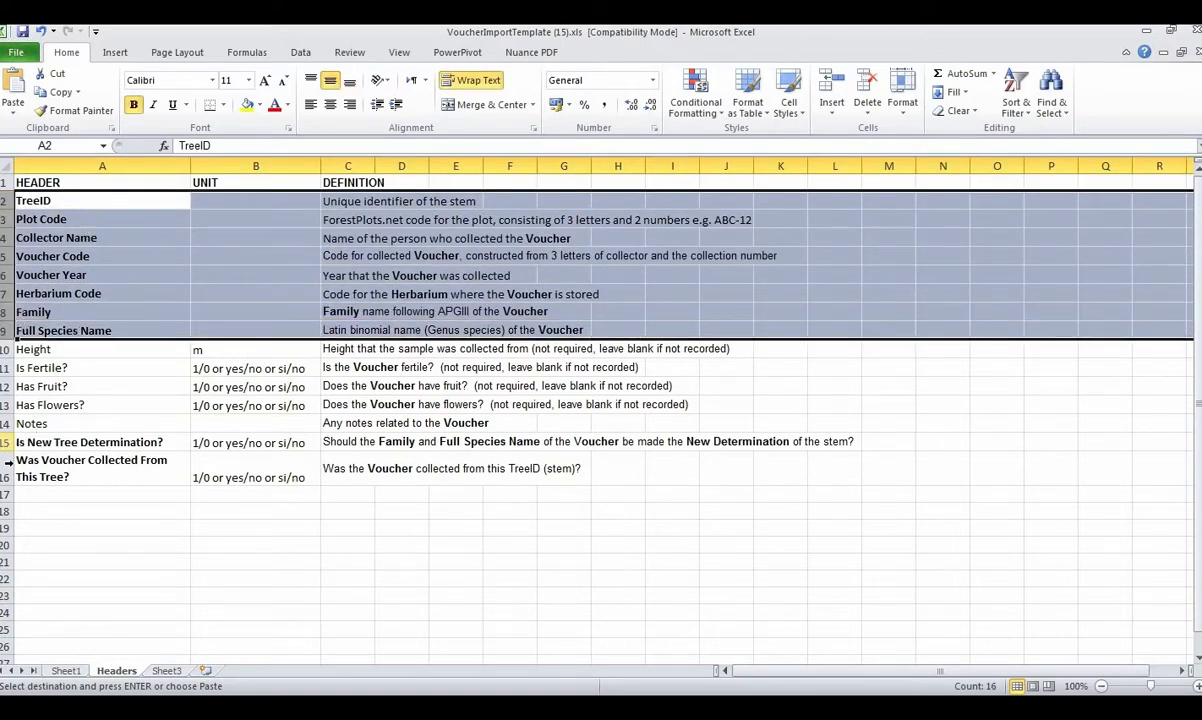
left_click_drag(9, 444, 9, 465)
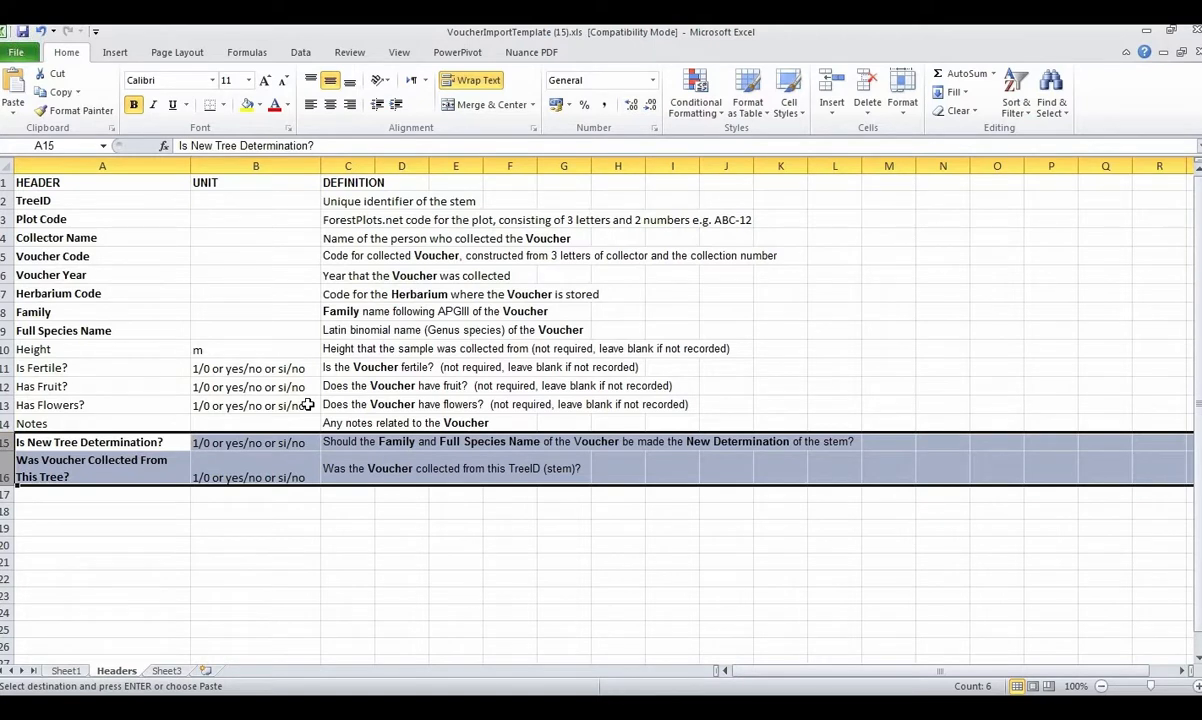
left_click_drag(6, 349, 18, 422)
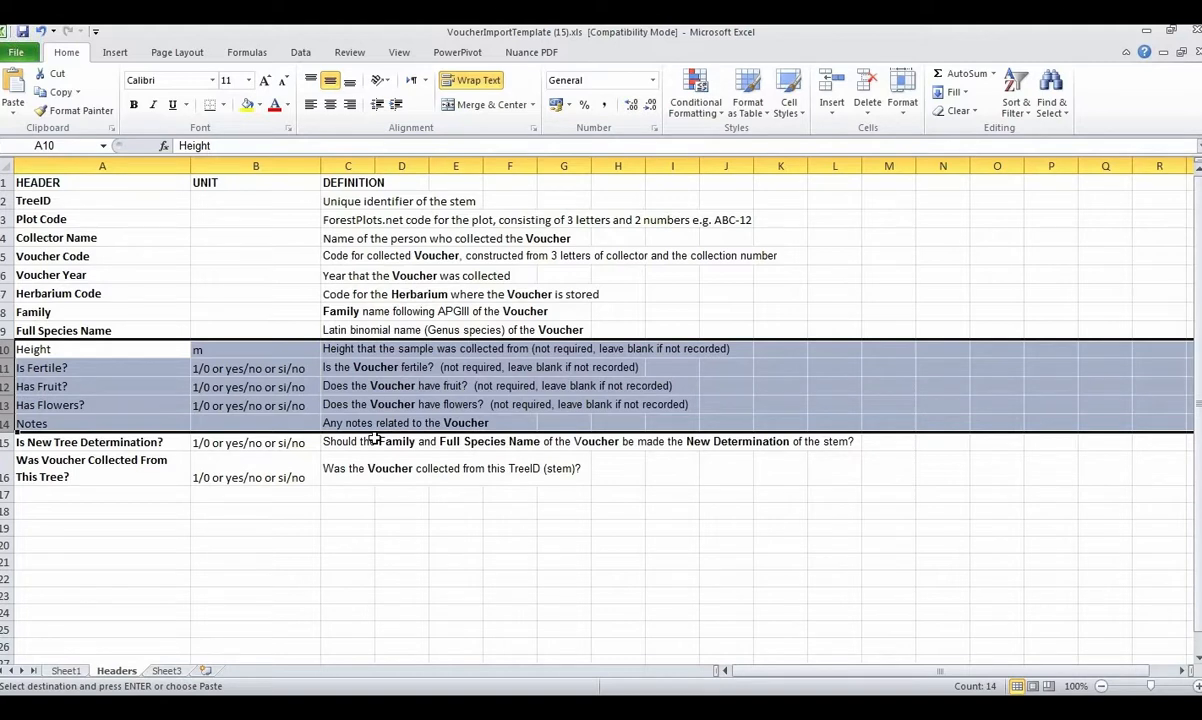
left_click(283, 252)
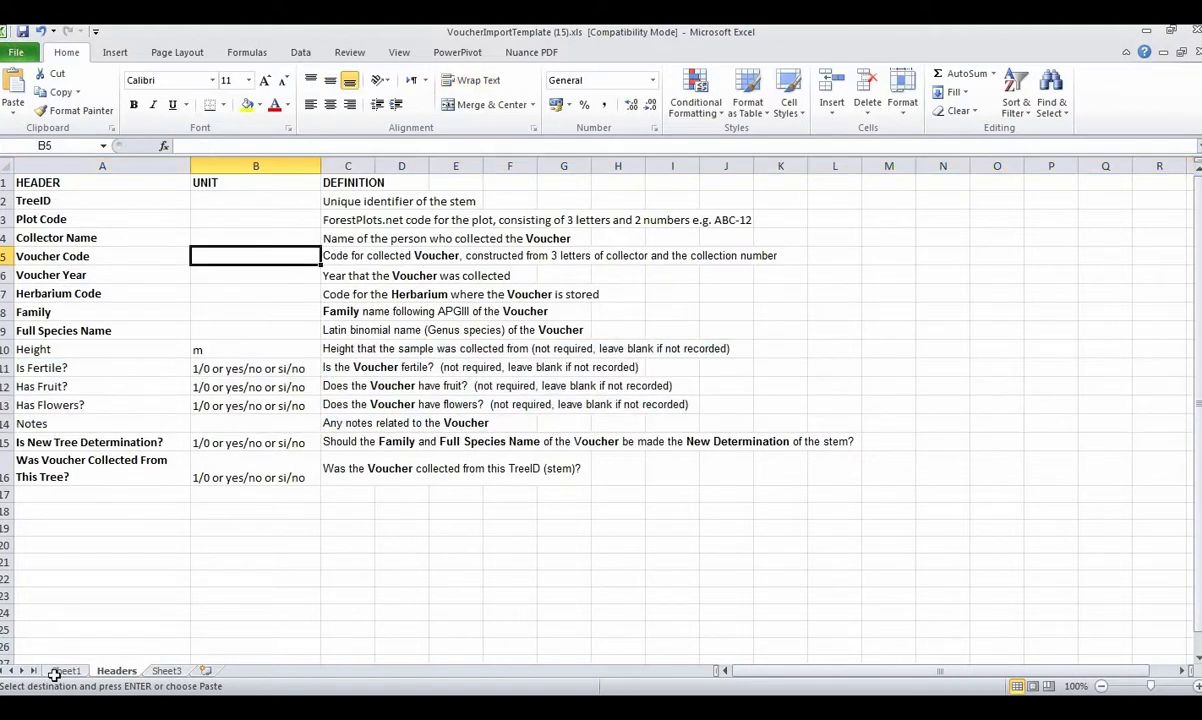
left_click(64, 670)
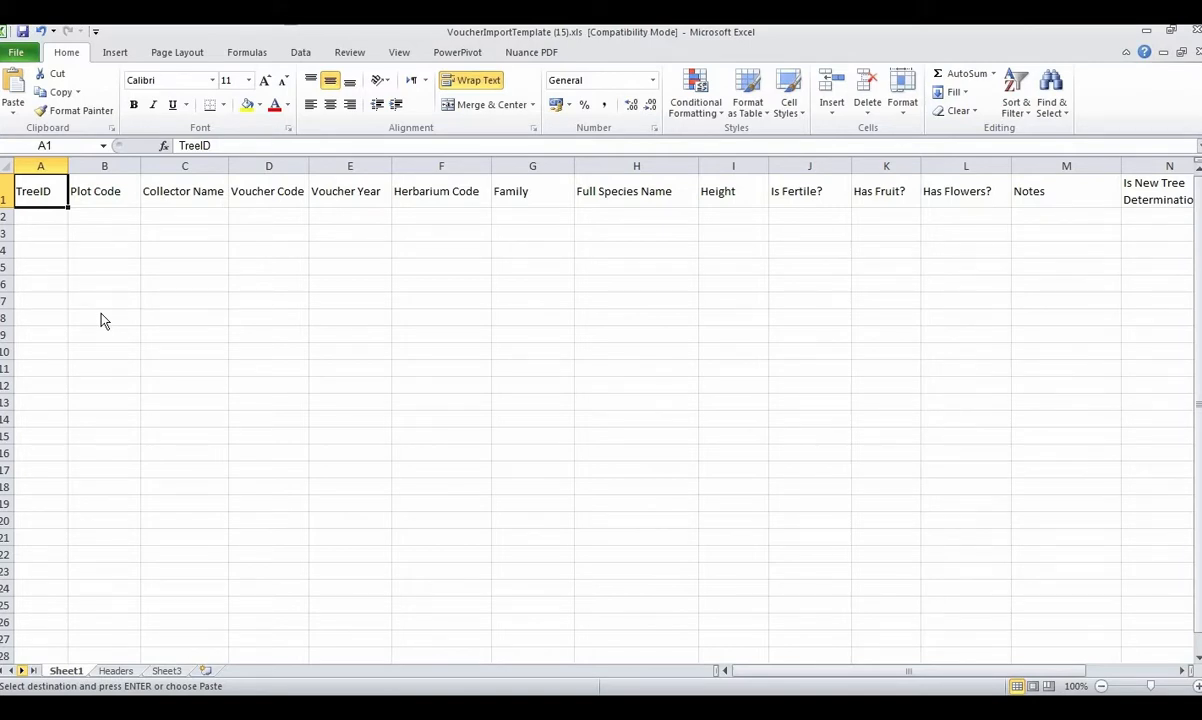
left_click(40, 166)
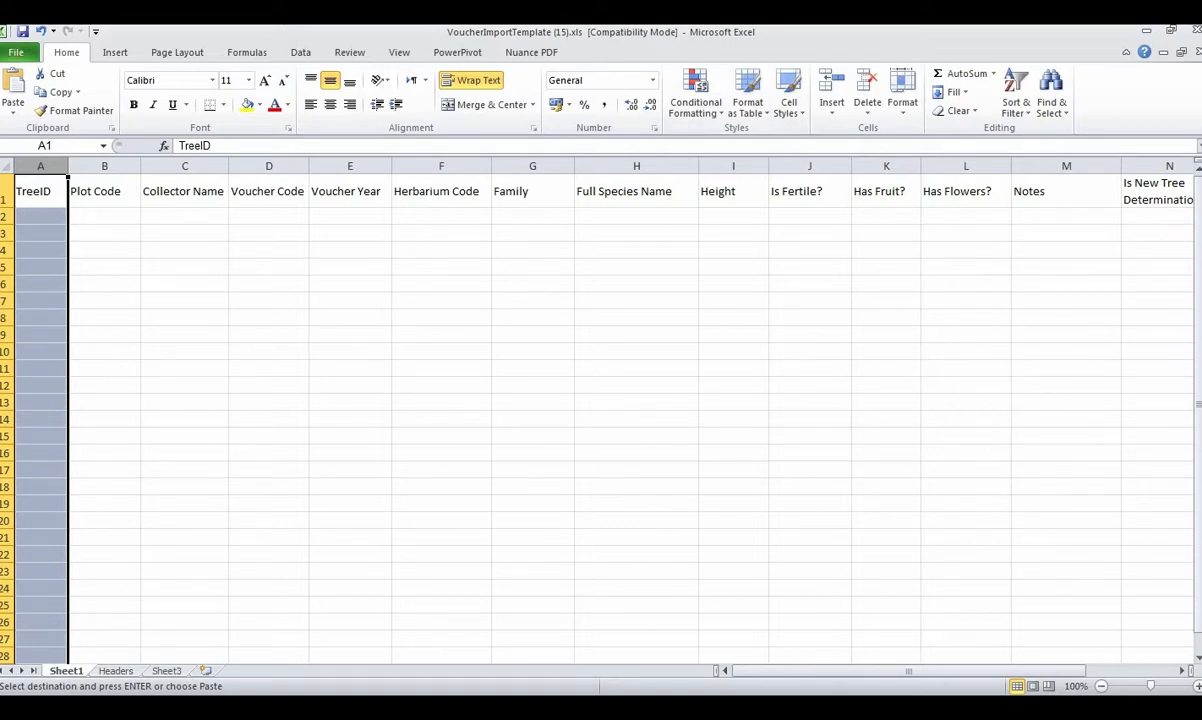
- Switch to the browser, list My Plots again and open the data export options of plot TGP-50
key("alt+Tab")
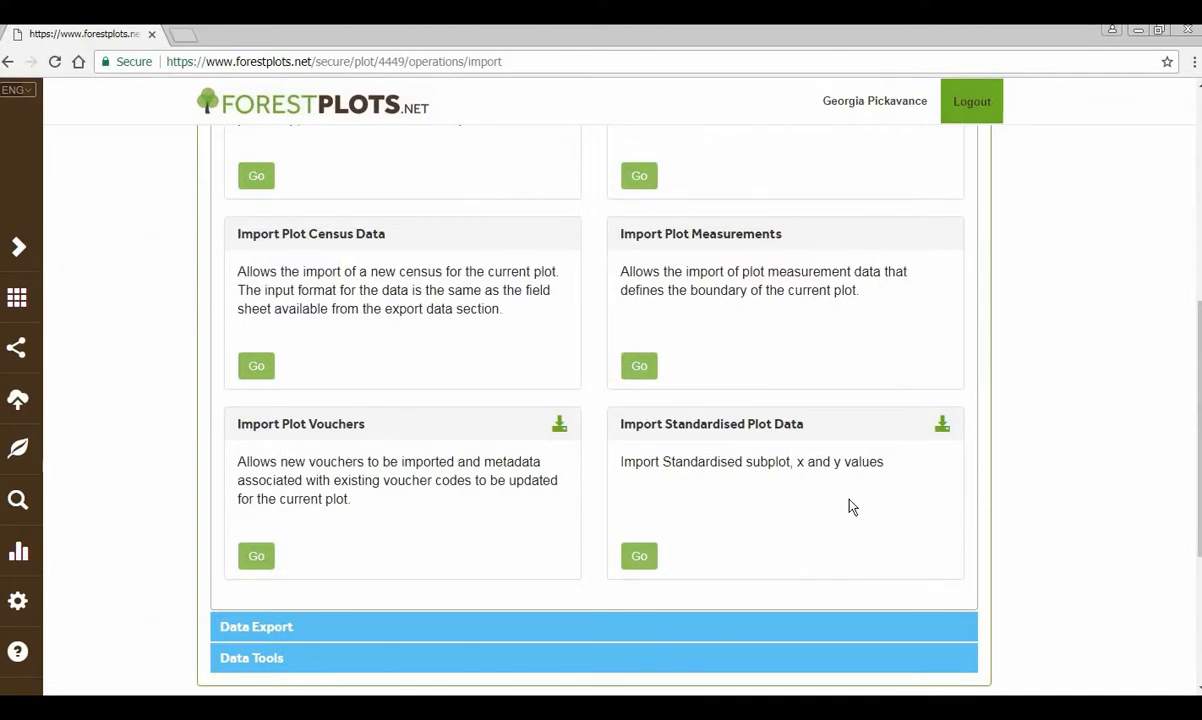
scroll(849, 500, "up", 5)
left_click(26, 301)
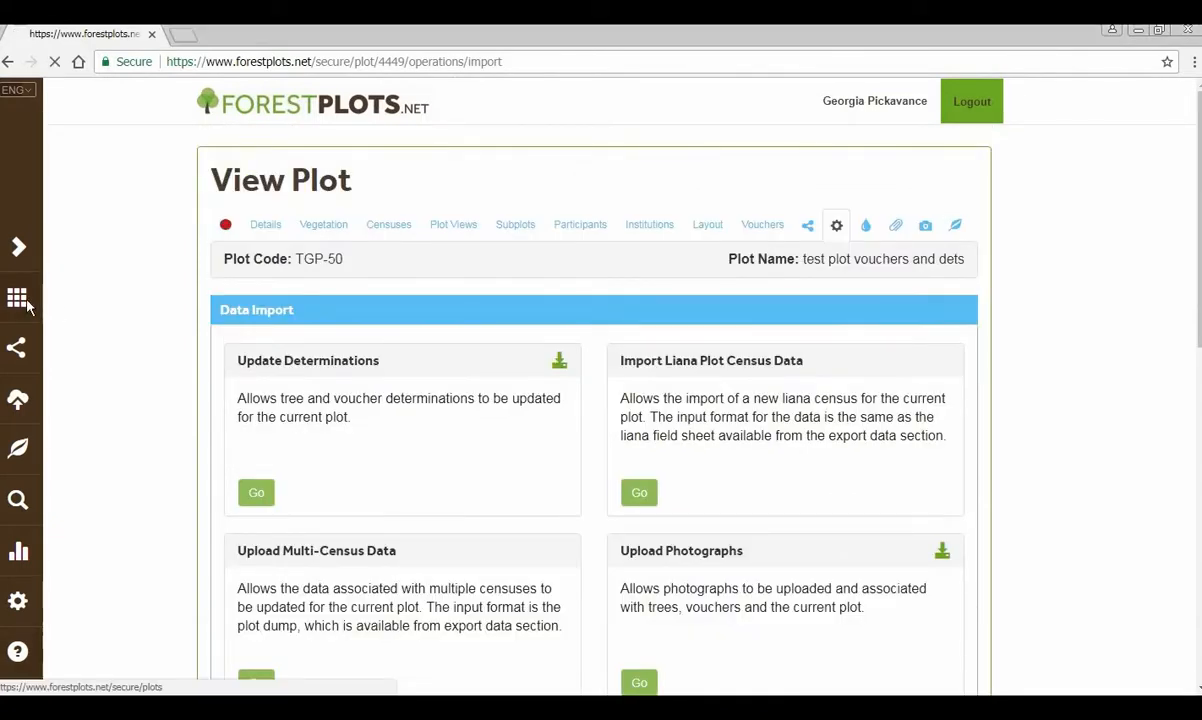
left_click(282, 304)
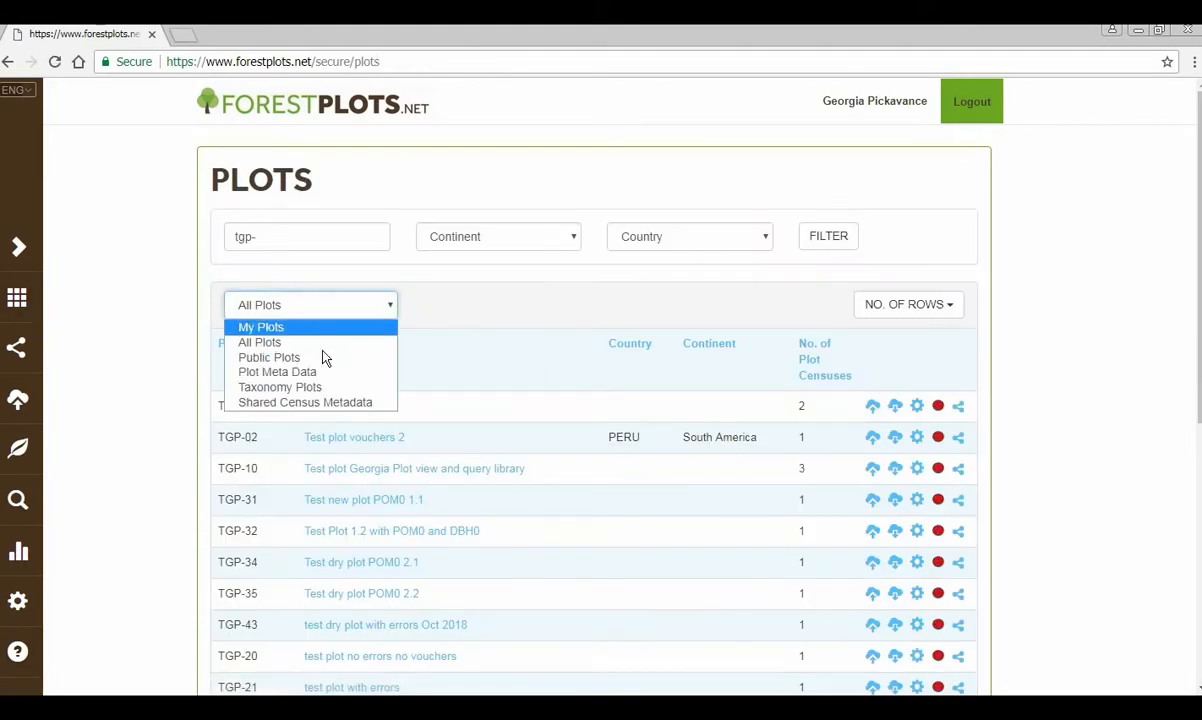
left_click(268, 327)
scroll(600, 500, "down", 3)
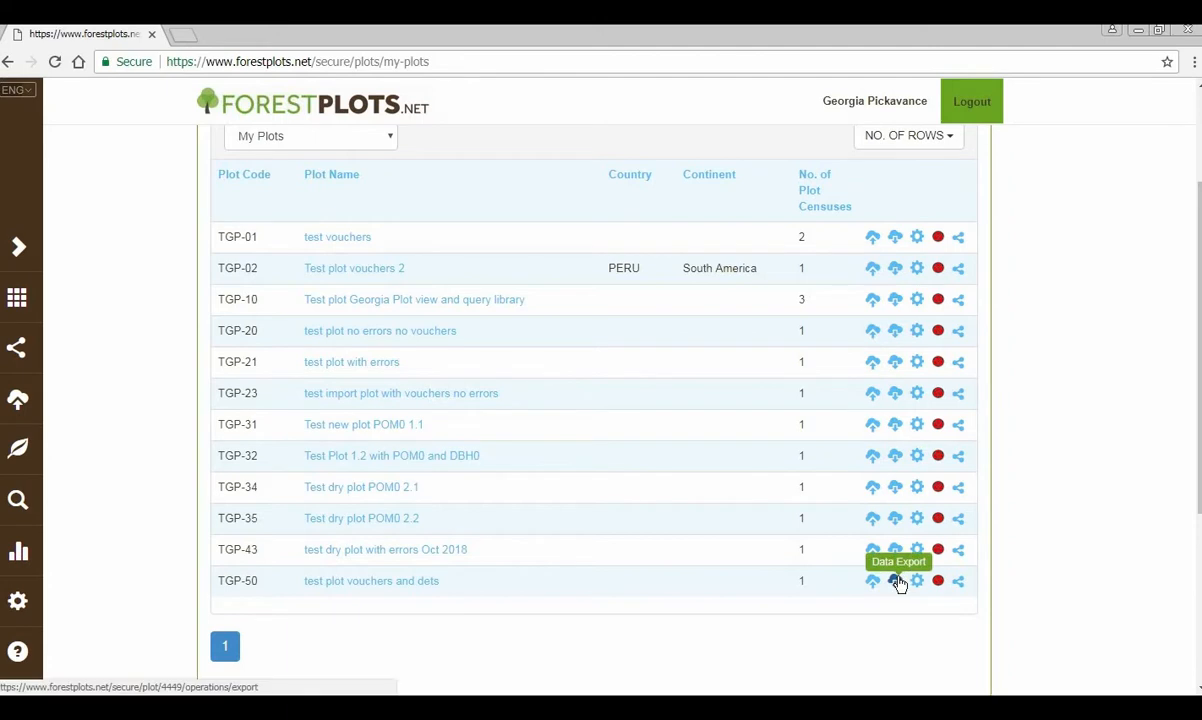
left_click(896, 582)
- Generate the Taxon Manager Plot Dump for TGP-50, open the downloaded file in Excel and enable editing
scroll(899, 587, "down", 3)
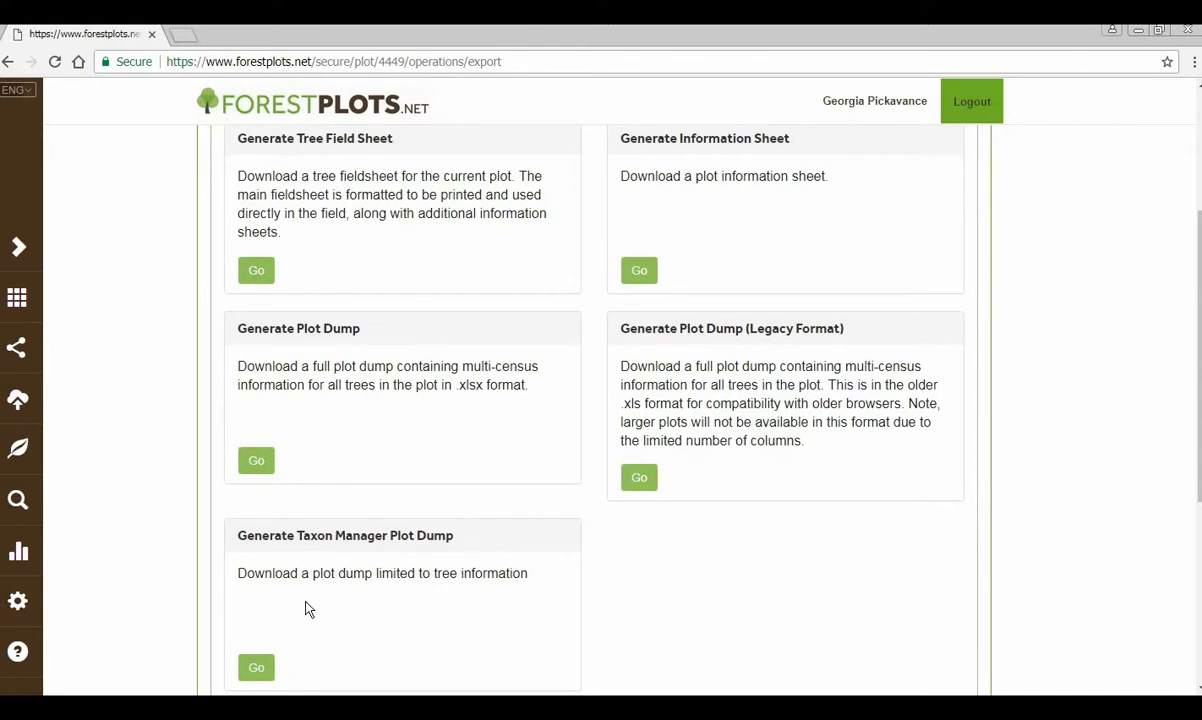
scroll(335, 595, "down", 2)
left_click(256, 498)
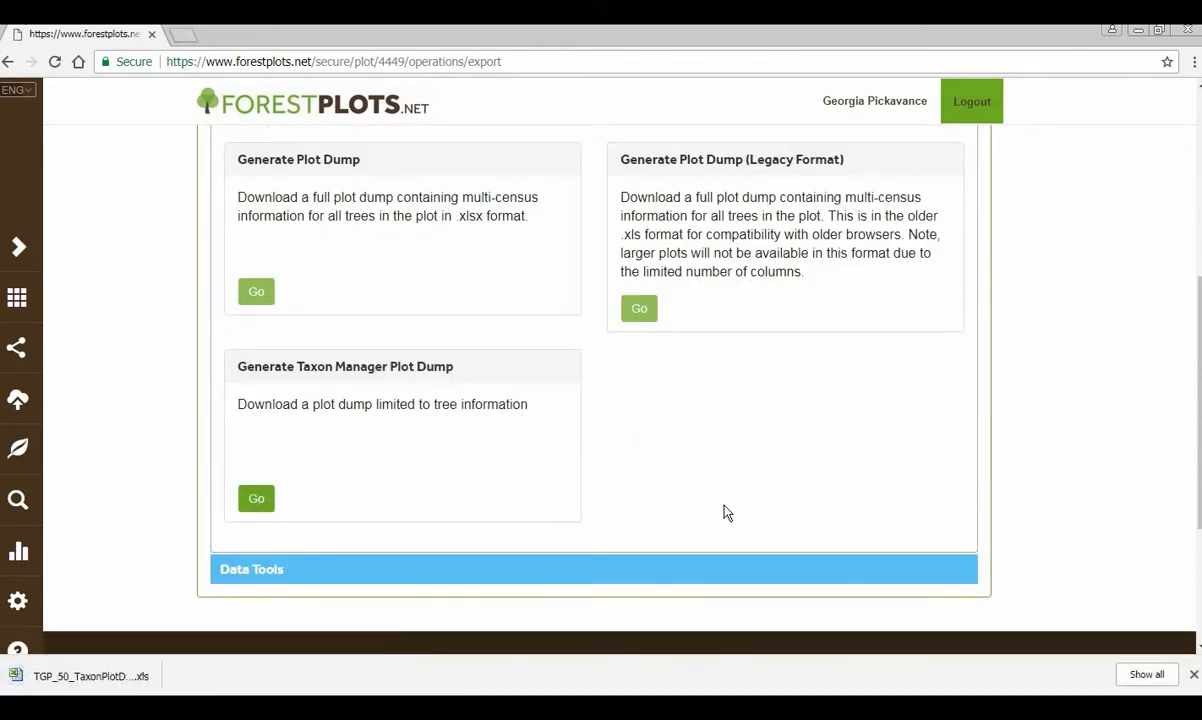
left_click(168, 674)
left_click(193, 571)
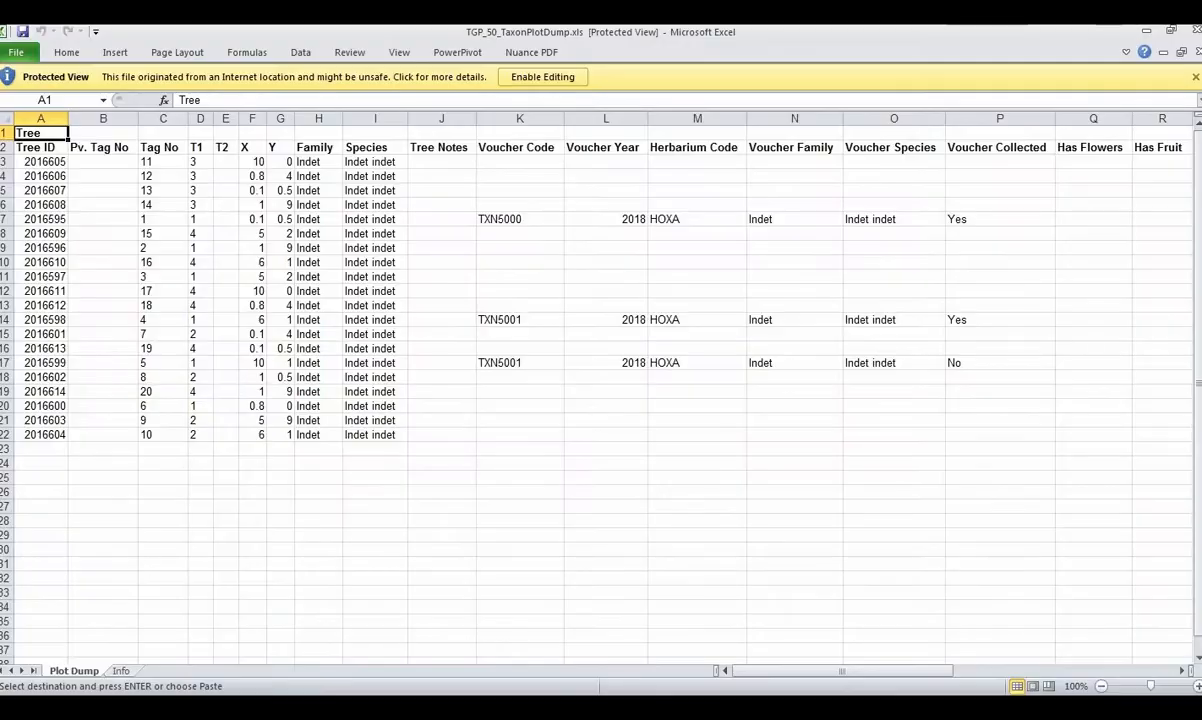
left_click(542, 77)
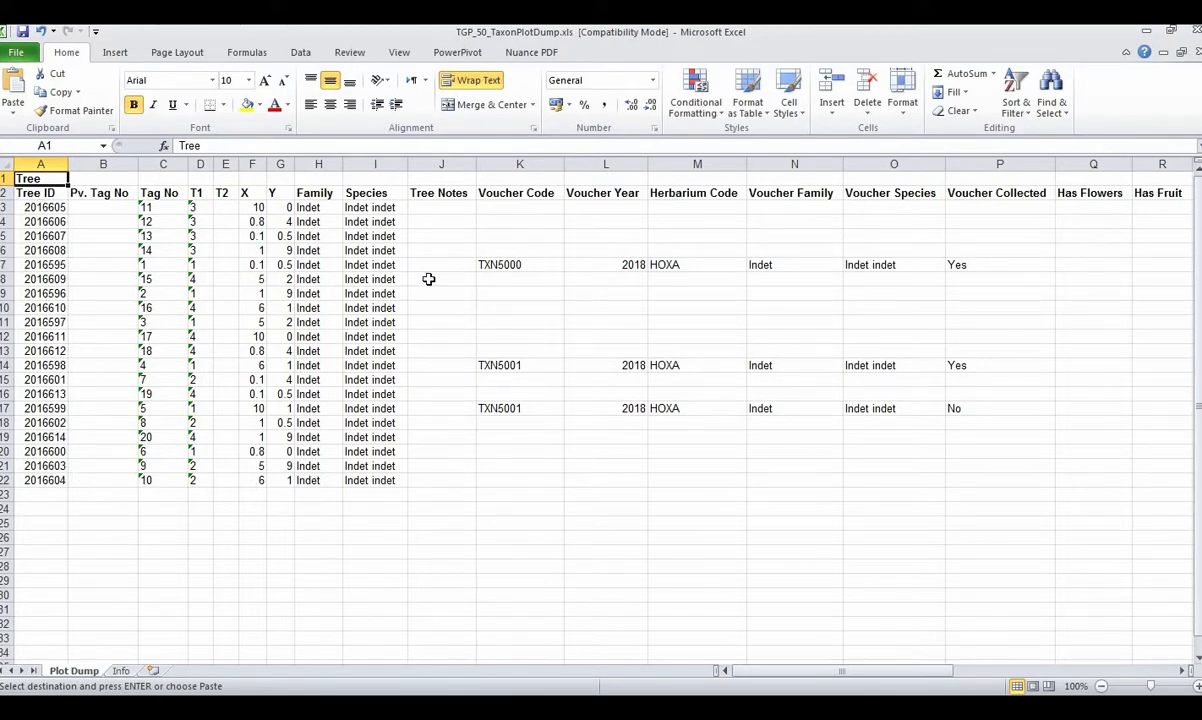
- Review the existing voucher columns K to P, from Voucher Code to Voucher Collected, in the plot dump
left_click(519, 164)
left_click_drag(743, 178, 1000, 165)
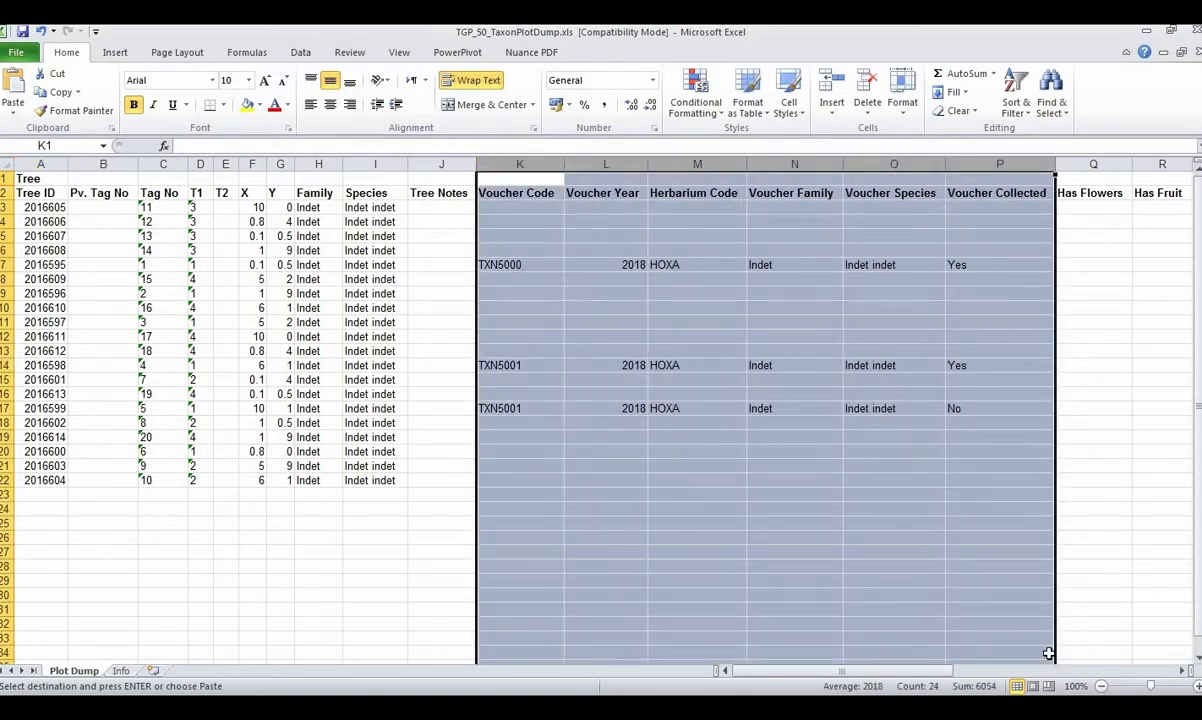
mouse_move(942, 672)
left_mouse_down()
mouse_move(1082, 672)
mouse_move(938, 668)
left_mouse_up()
left_click(280, 523)
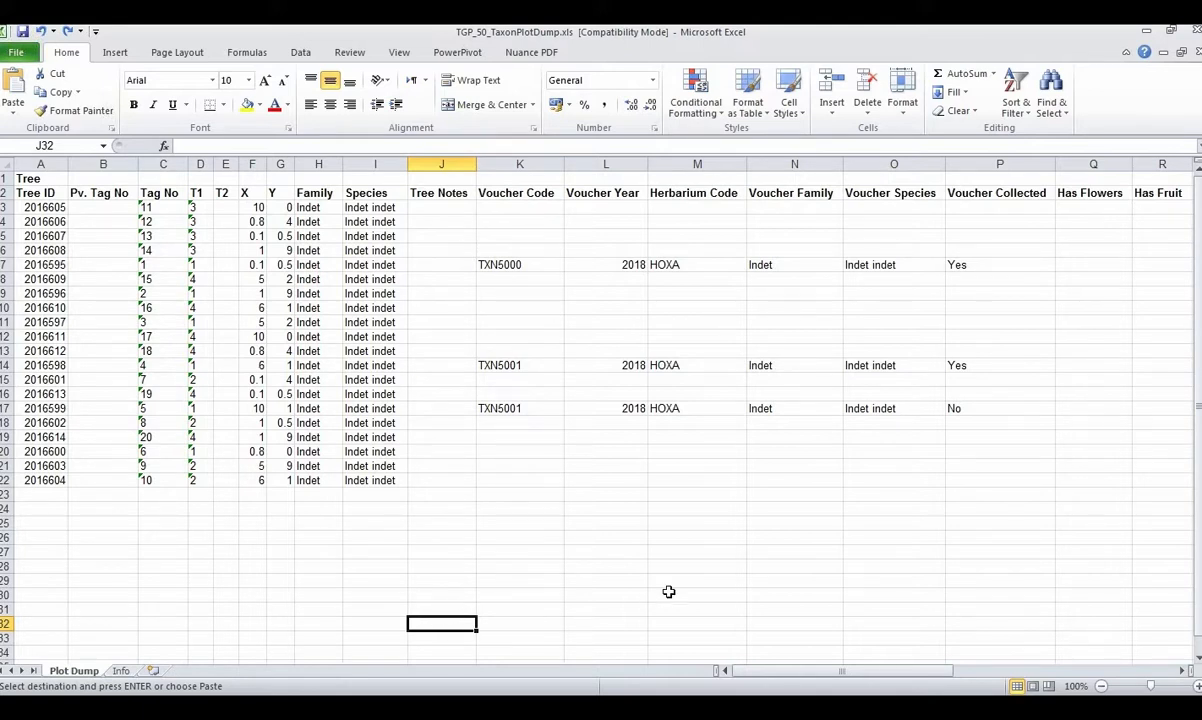
- Hide columns L to V of the Plot Dump sheet, keeping Voucher Code beside column W
left_click_drag(598, 161, 1035, 215)
right_click(1020, 163)
left_click(1052, 374)
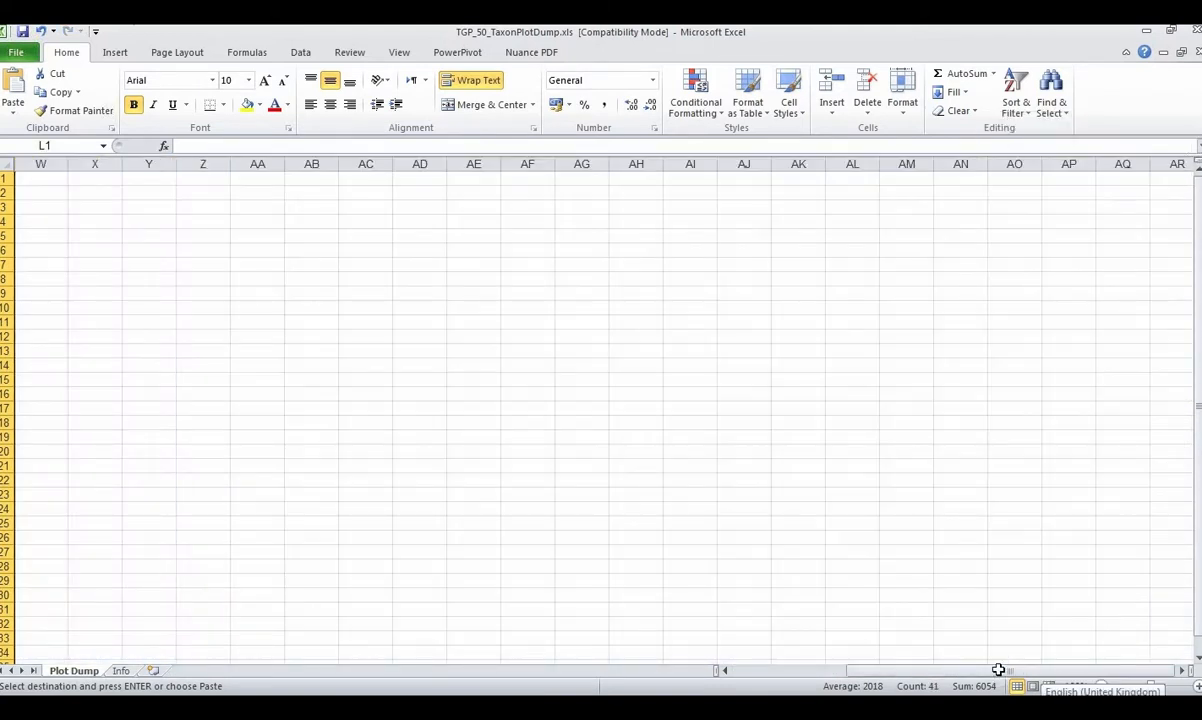
left_click_drag(998, 670, 783, 662)
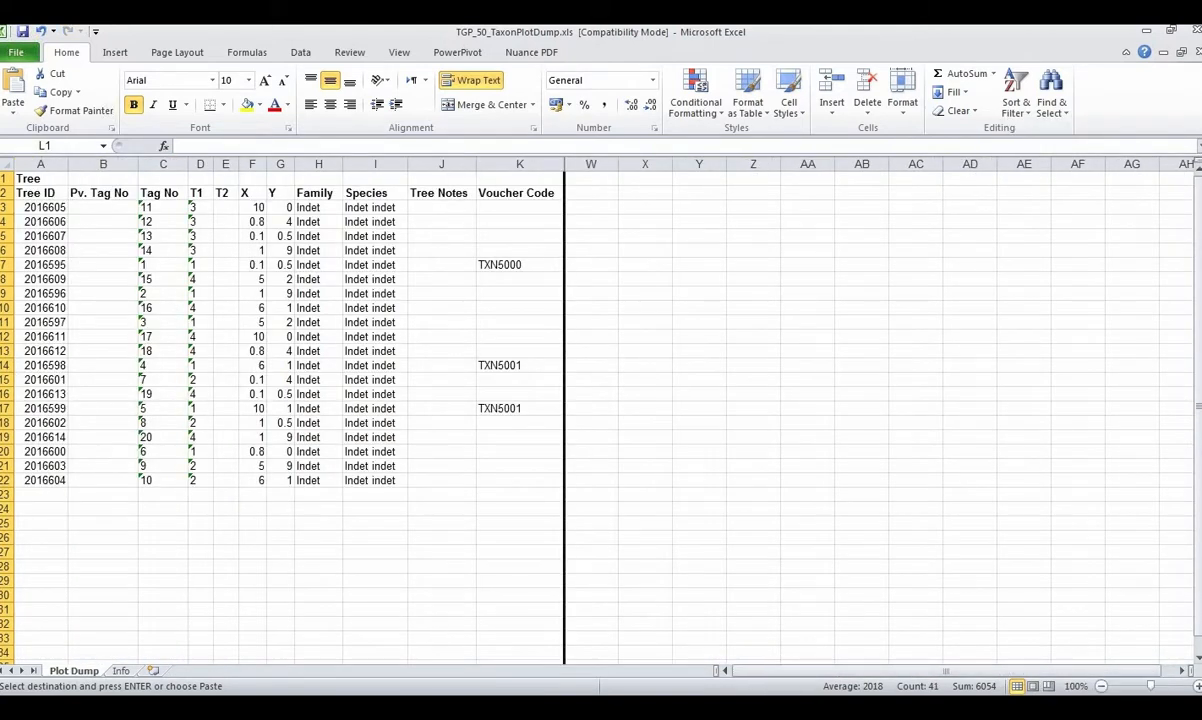
- Copy the whole header row from TreeID onward in VoucherImportTemplate (15).xls and paste it at W2 of the TGP_50 plot dump
mouse_move(655, 710)
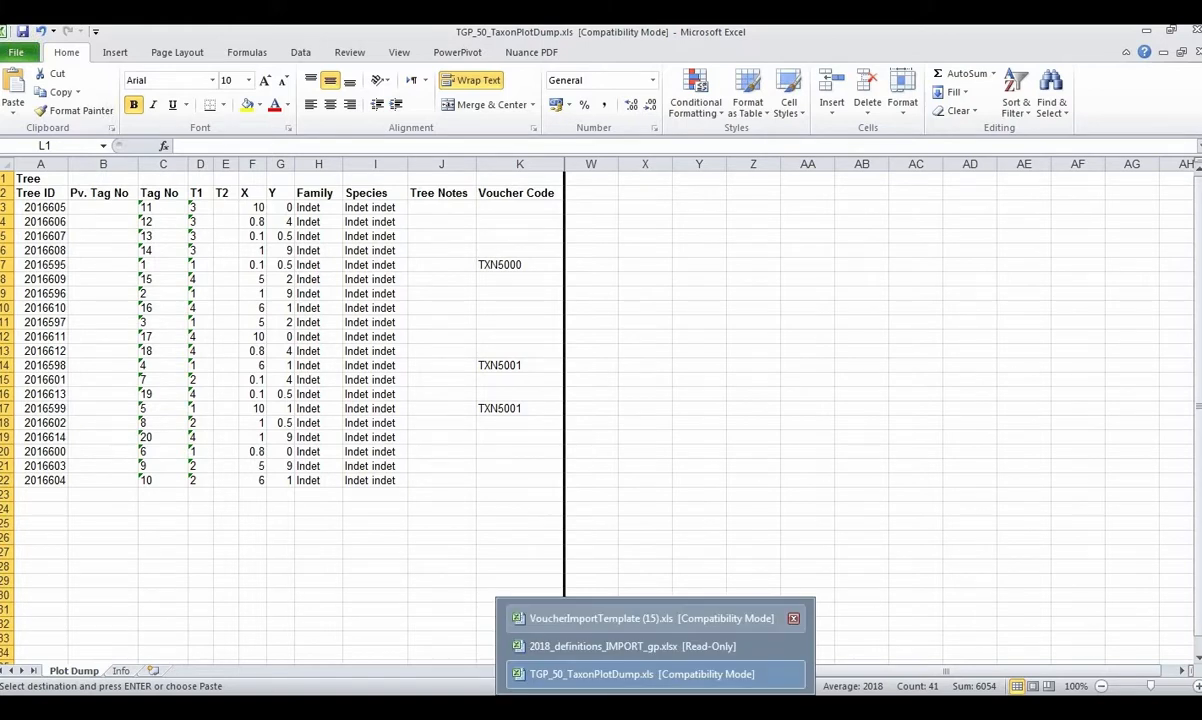
left_click(650, 618)
left_click_drag(40, 195, 1100, 196)
right_click(1100, 196)
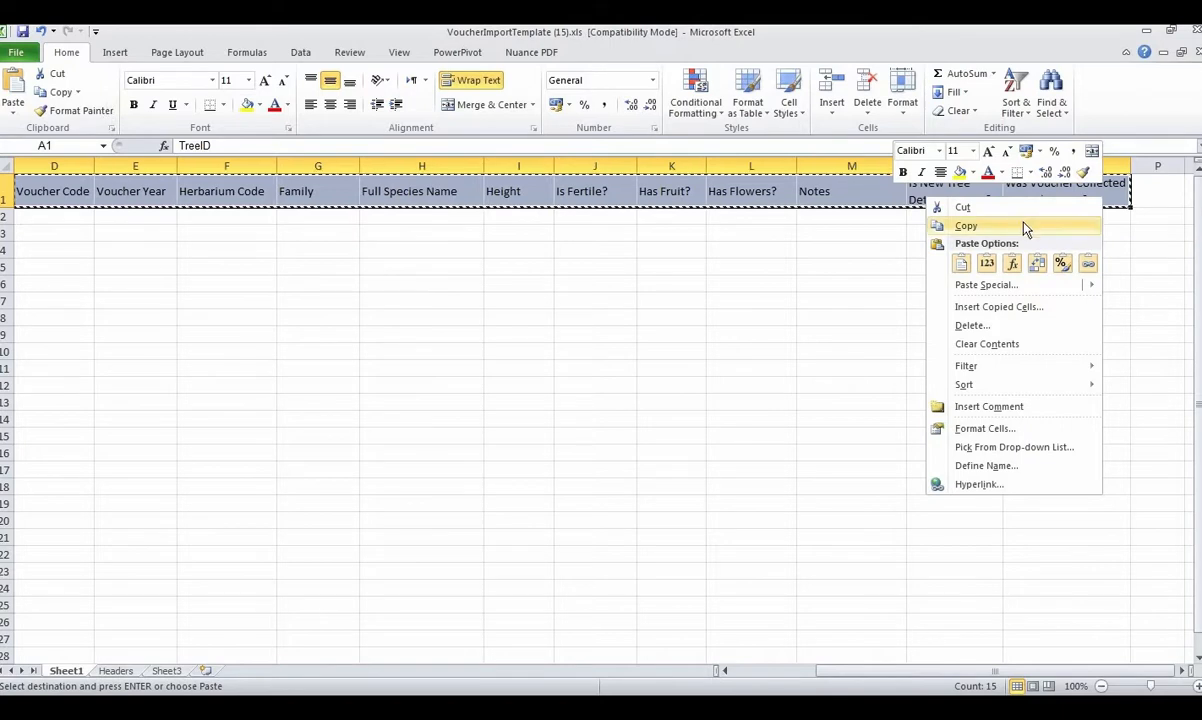
left_click(1024, 228)
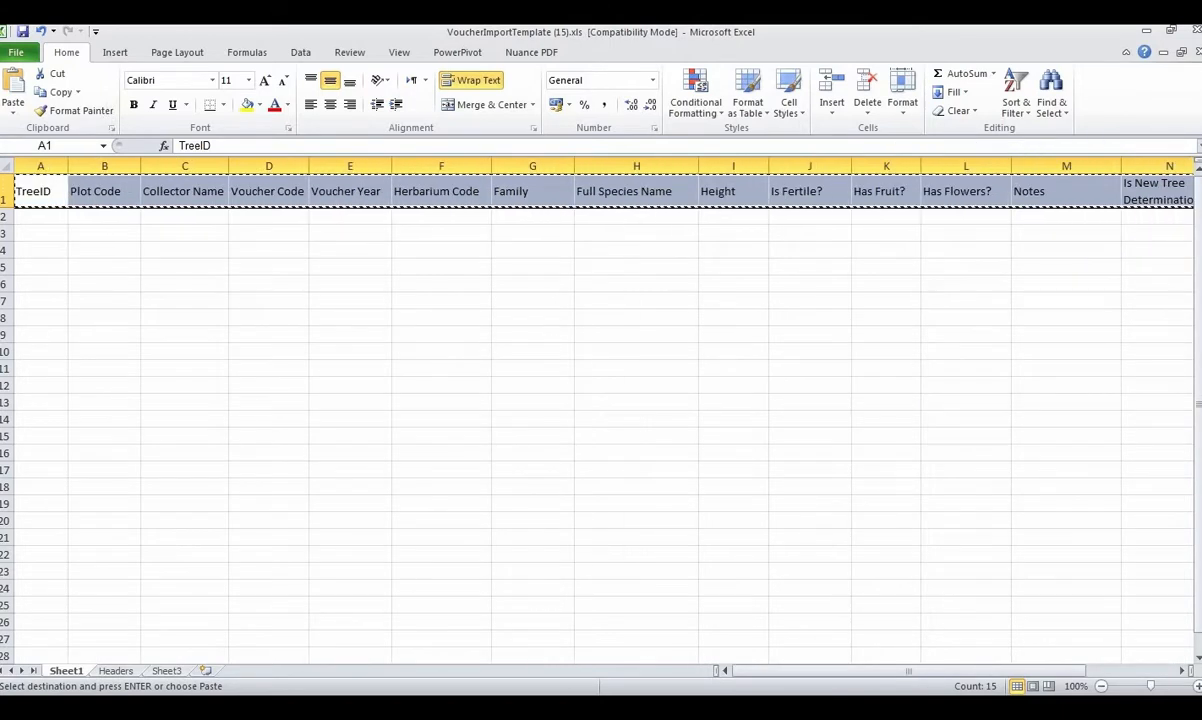
key("alt+Tab")
right_click(586, 192)
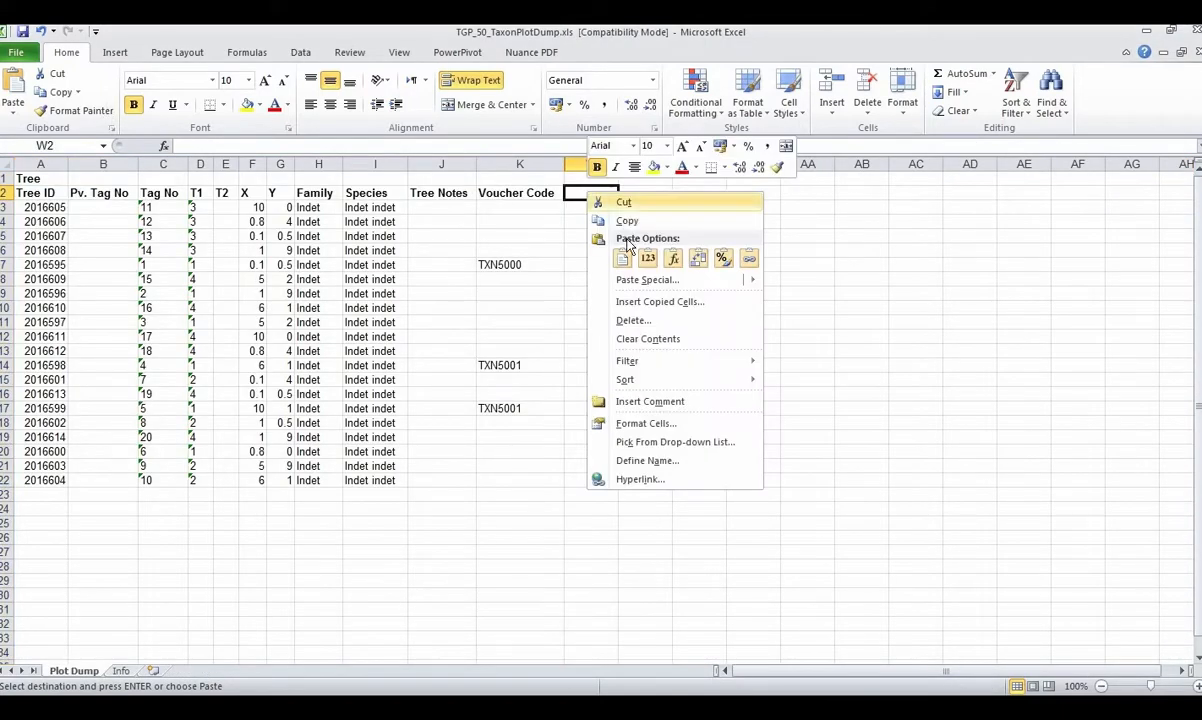
left_click(622, 258)
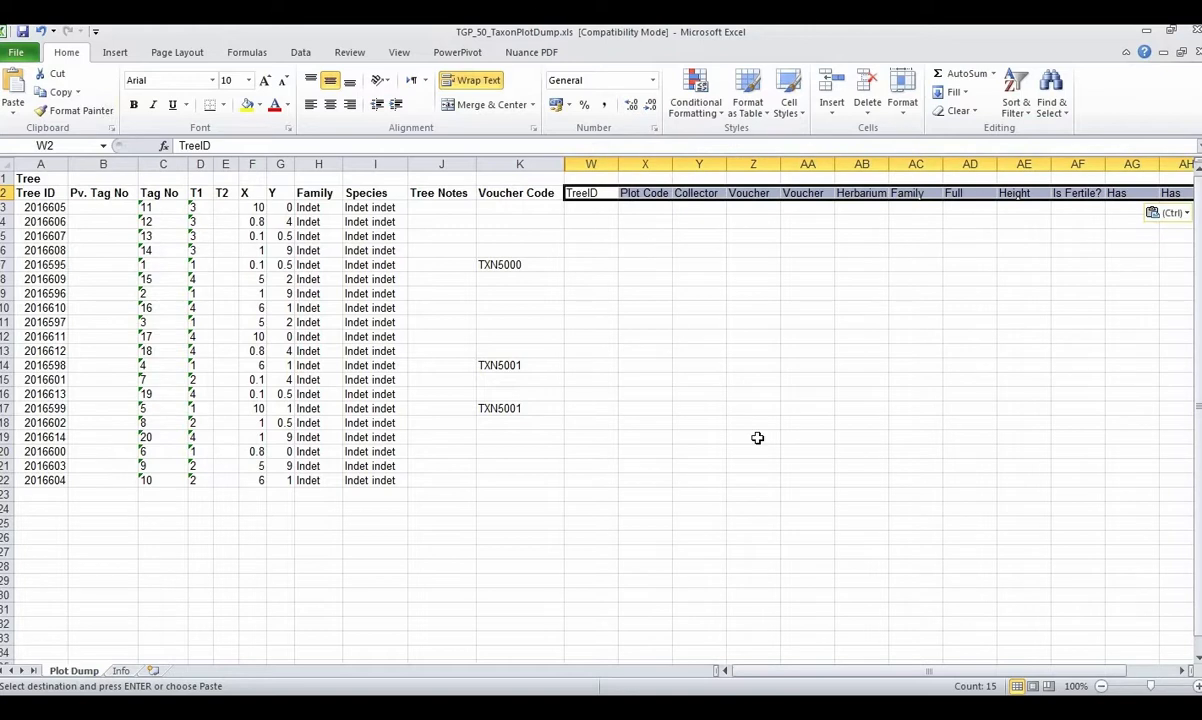
- In row 4, for the tree with tag 12, fill TreeID with the formula =A4 and set Plot Code to TGP-50
left_click(590, 207)
left_click_drag(950, 680, 890, 668)
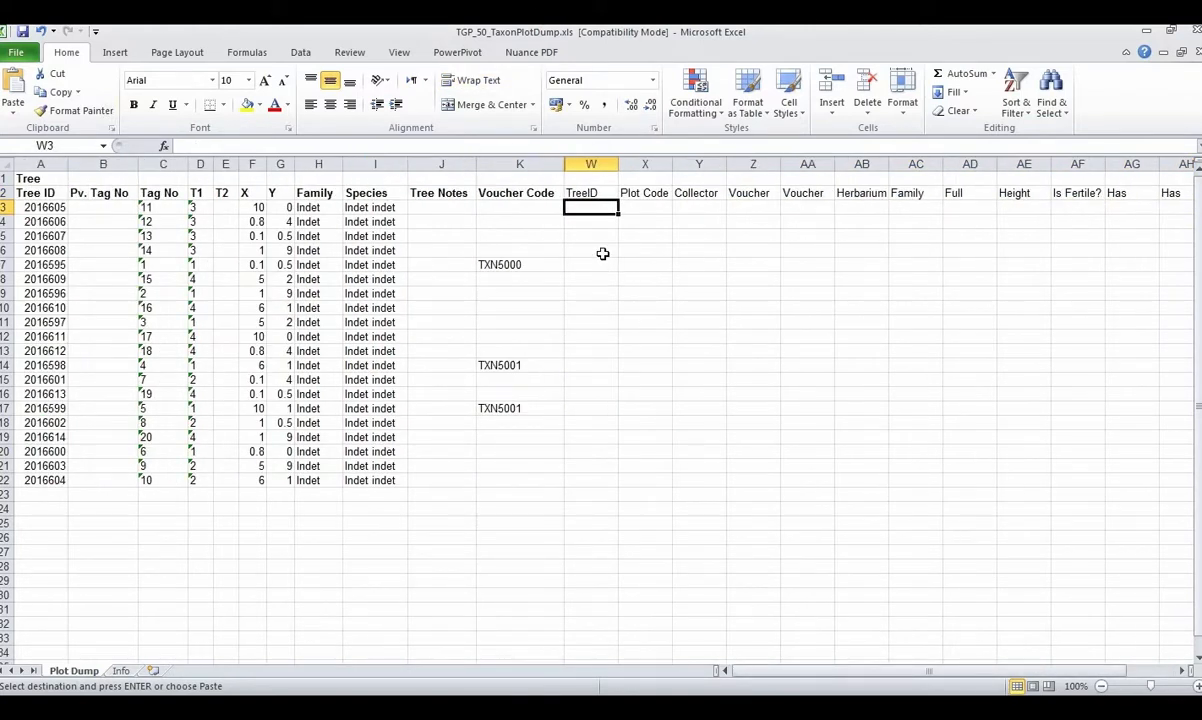
left_click(150, 221)
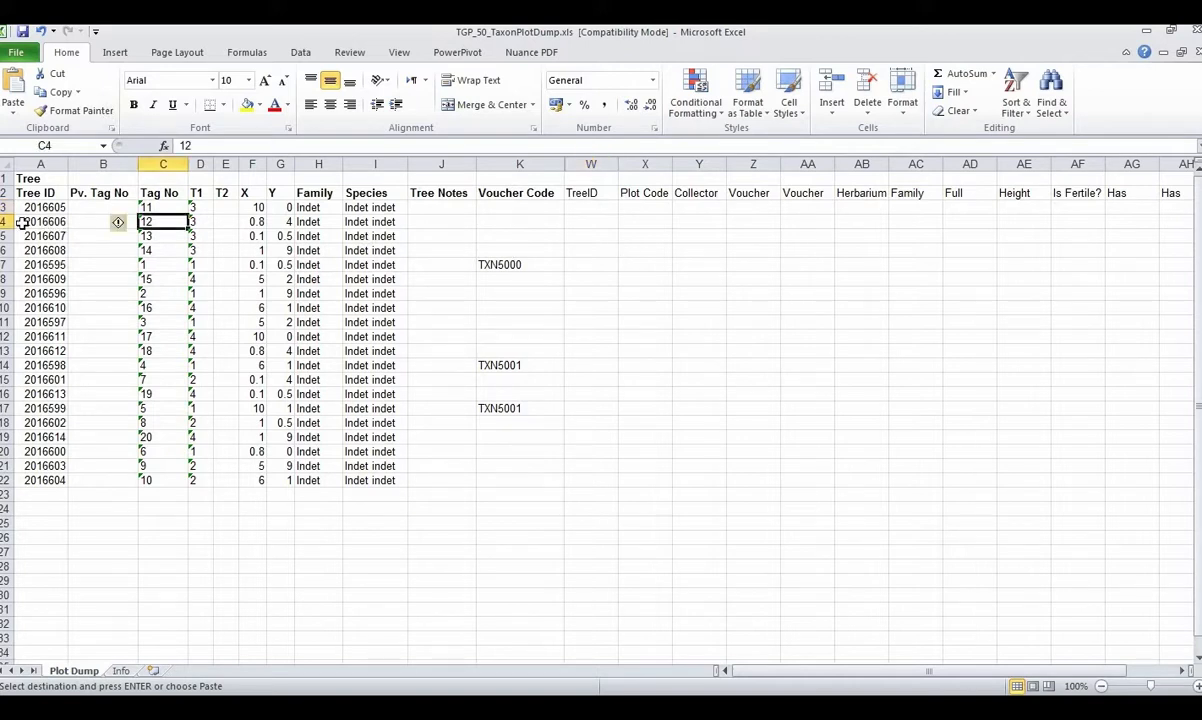
left_click(8, 221)
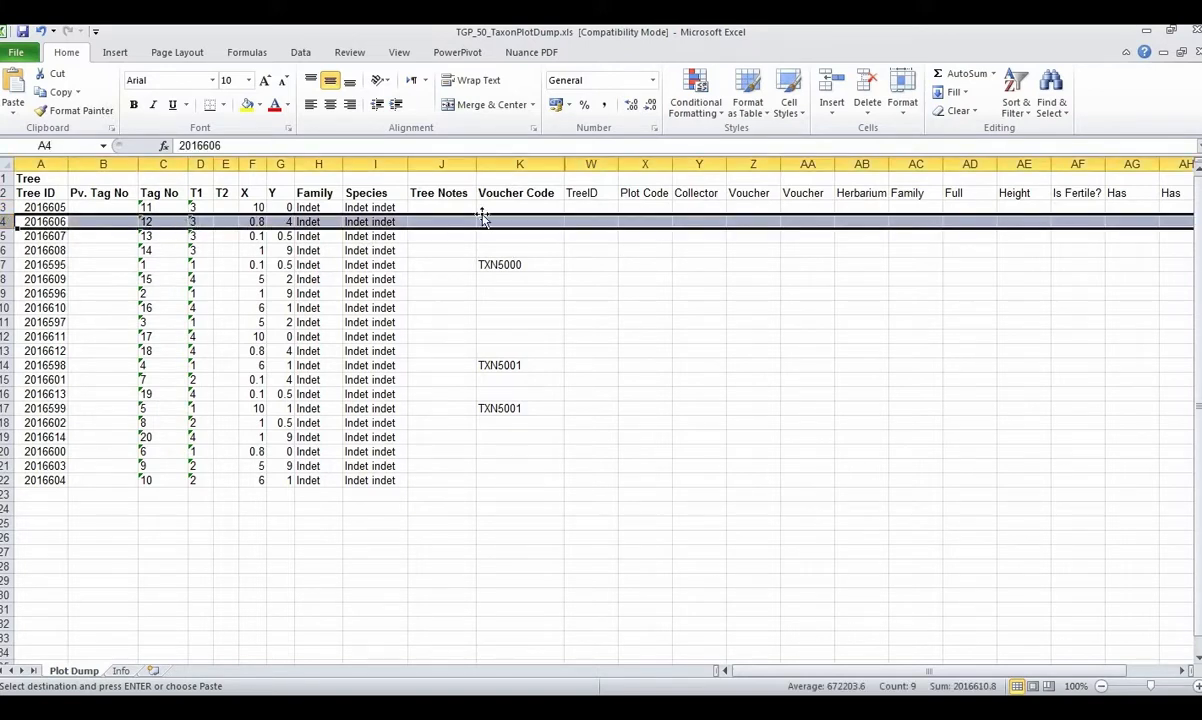
left_click(598, 222)
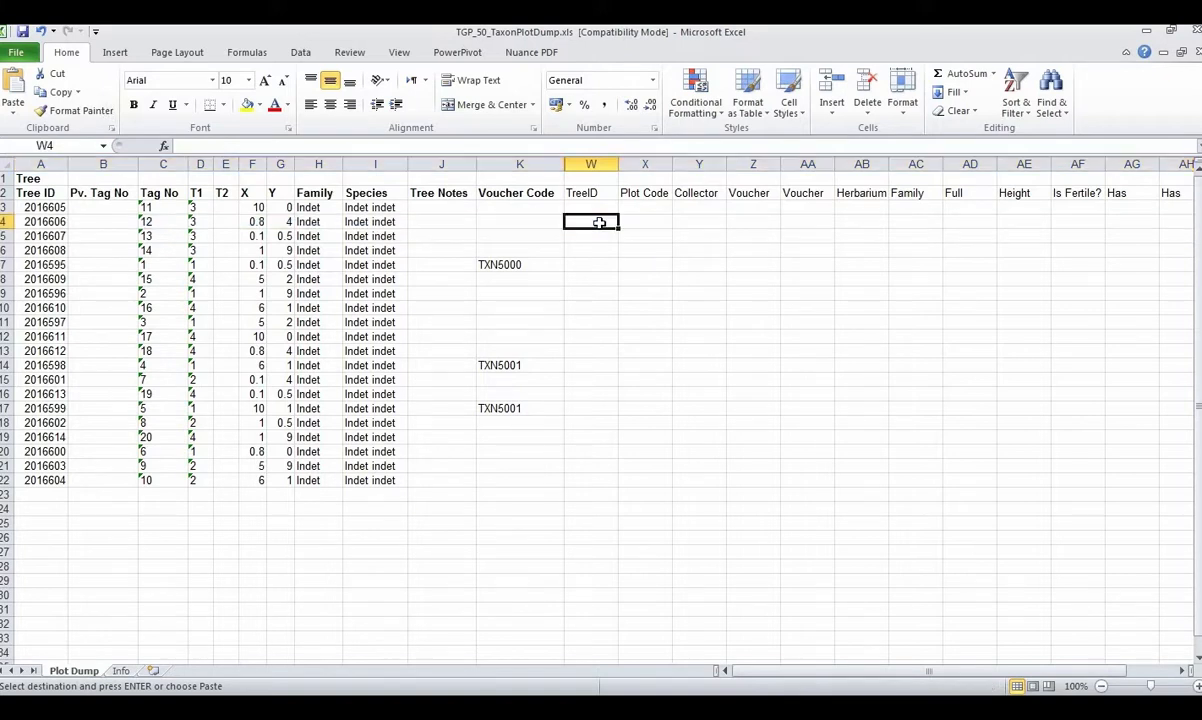
type("=")
left_click(50, 222)
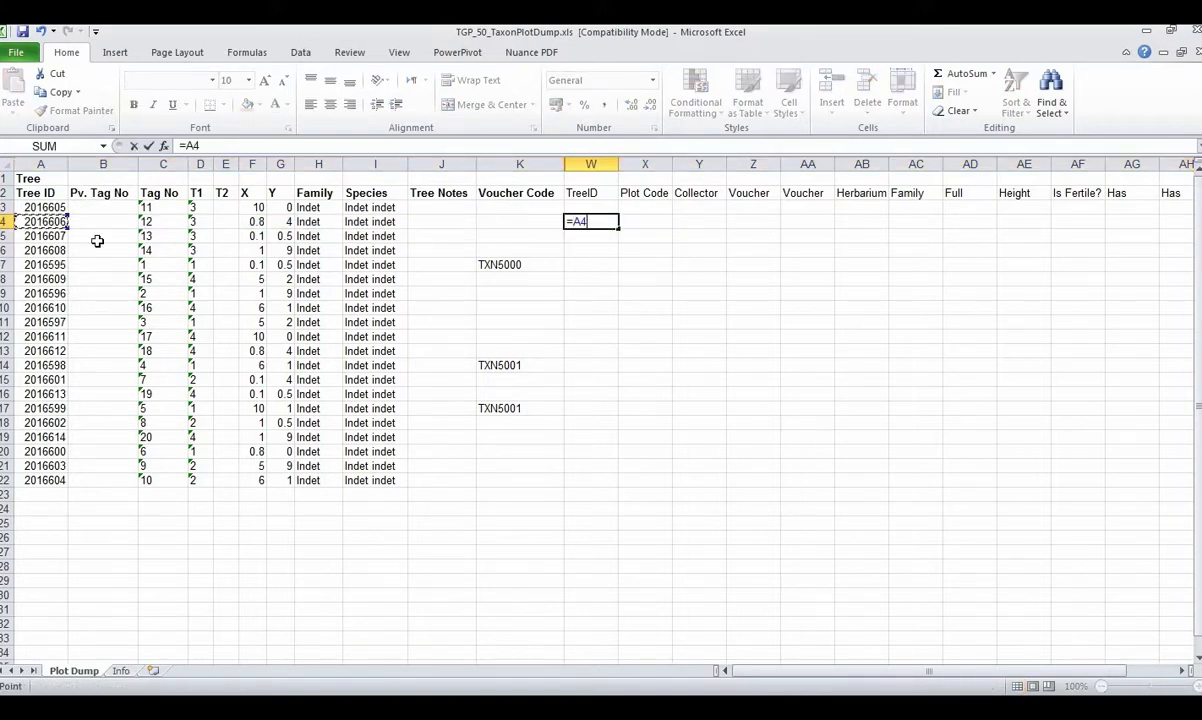
key("Tab")
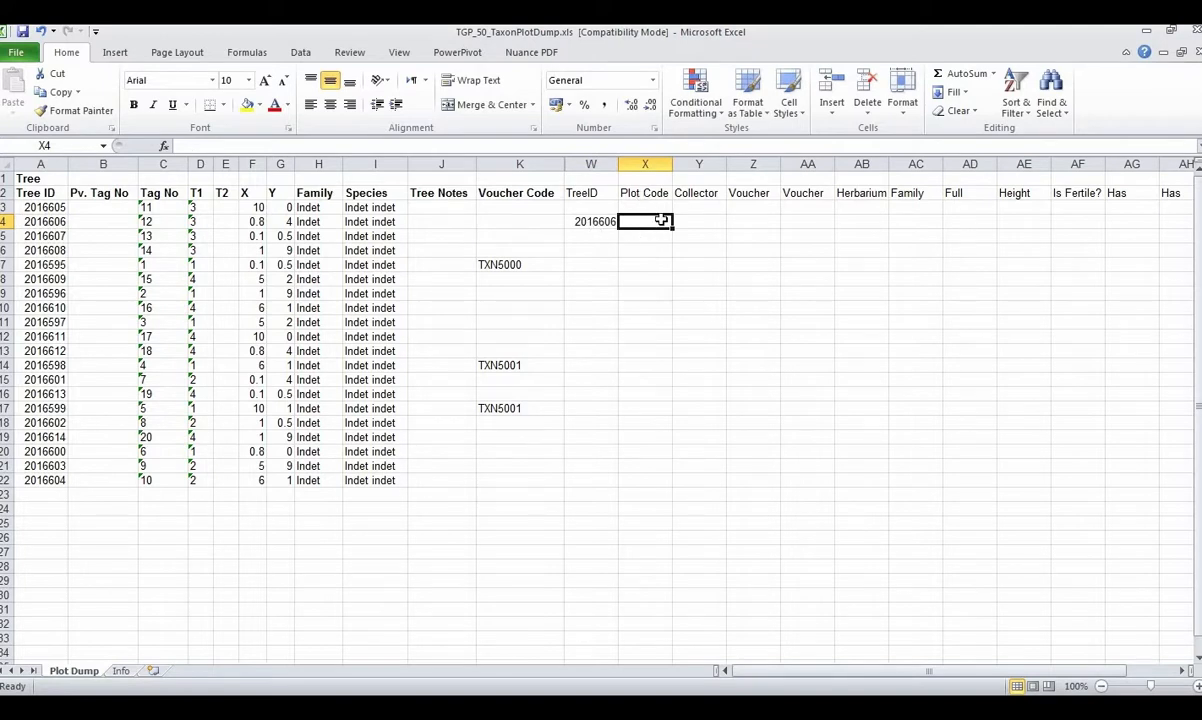
type("TGP-50")
key("Tab")
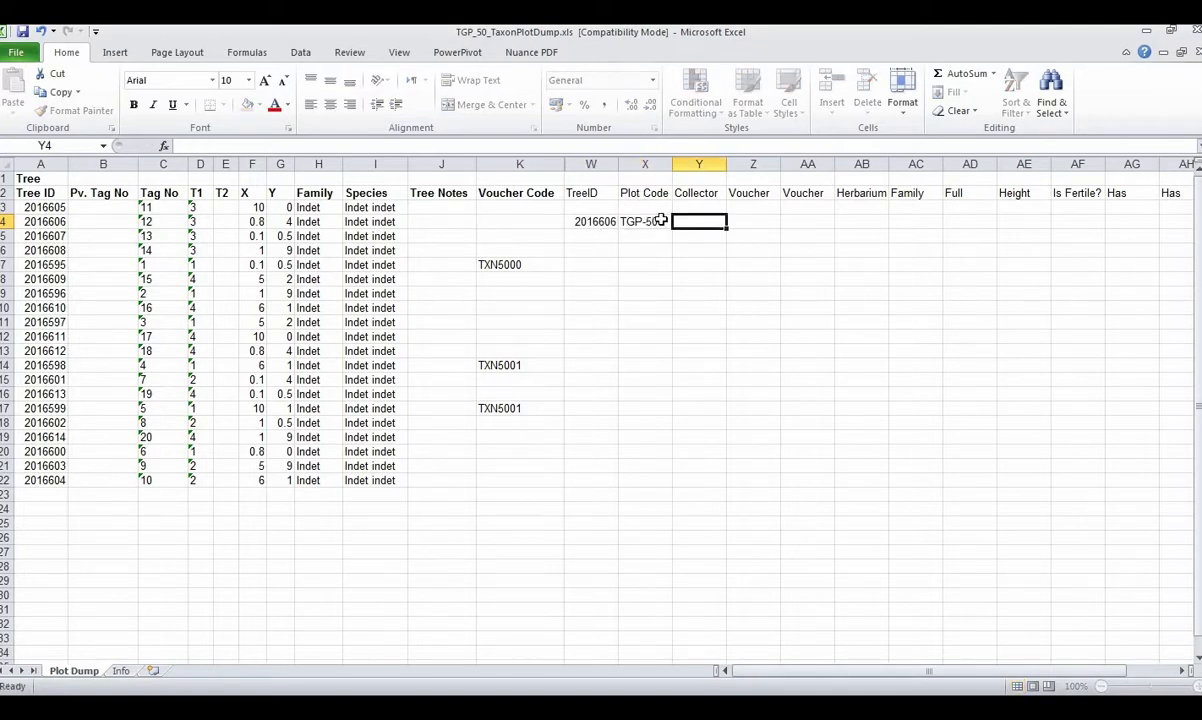
- Widen column Y to fit its Collector Name header and enter the collector's name in Y4
key("Up")
key("Up")
left_click_drag(727, 164, 791, 201)
left_click(734, 219)
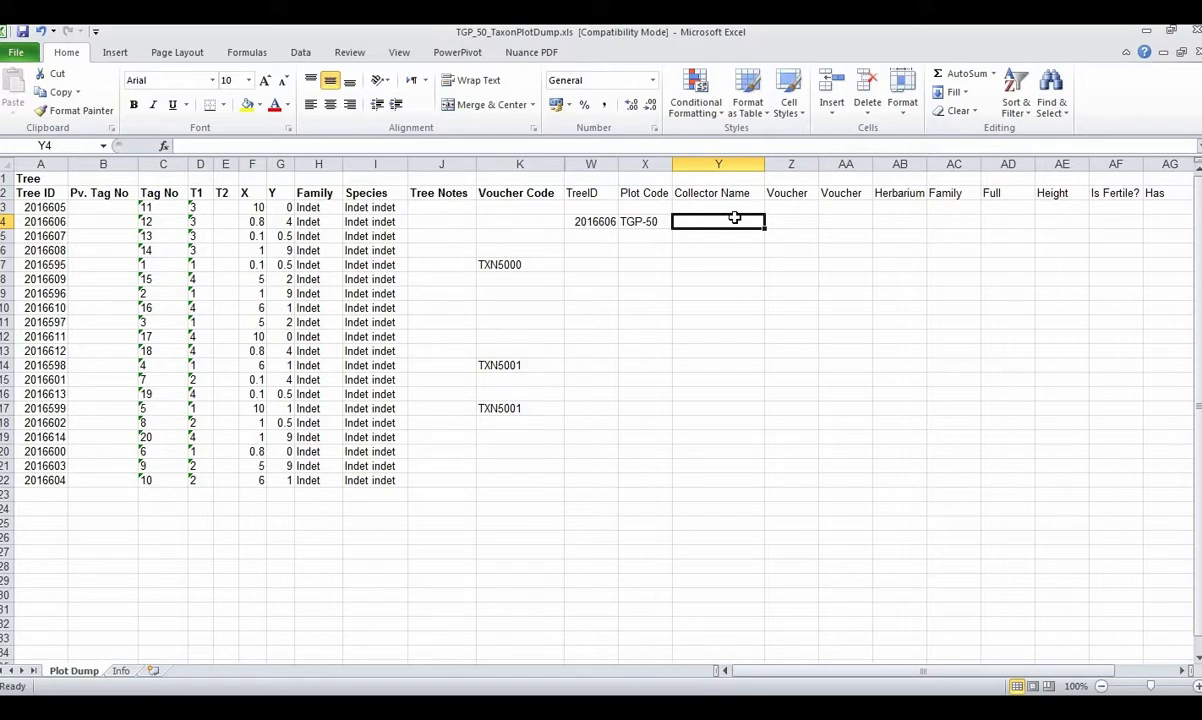
type("Taxon T")
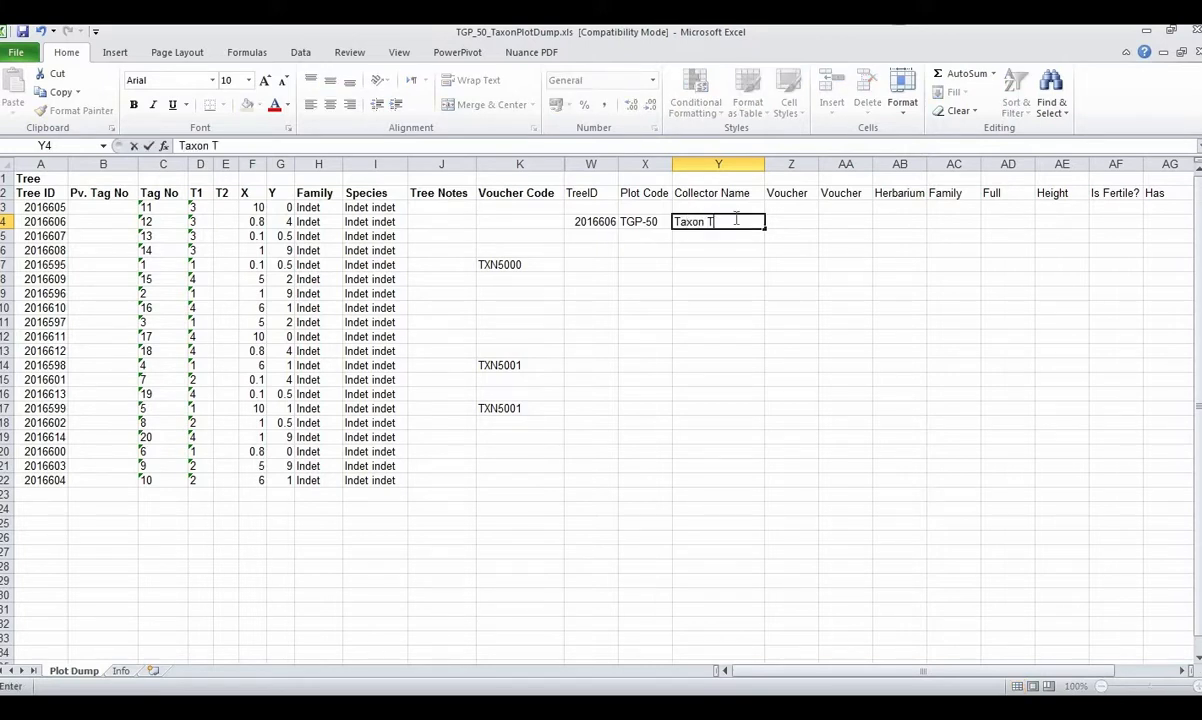
type("axon")
key("Tab")
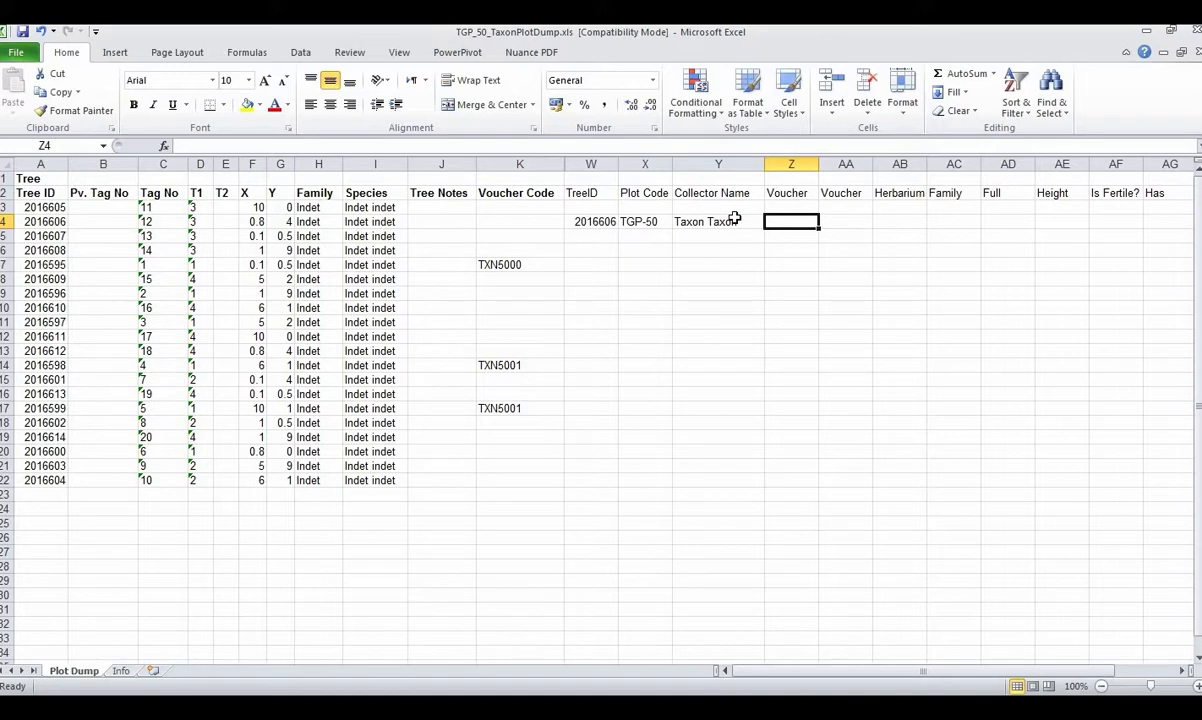
- Widen the new Voucher Code column Z slightly and enter the voucher code TXN6000 in Z4
left_click(782, 193)
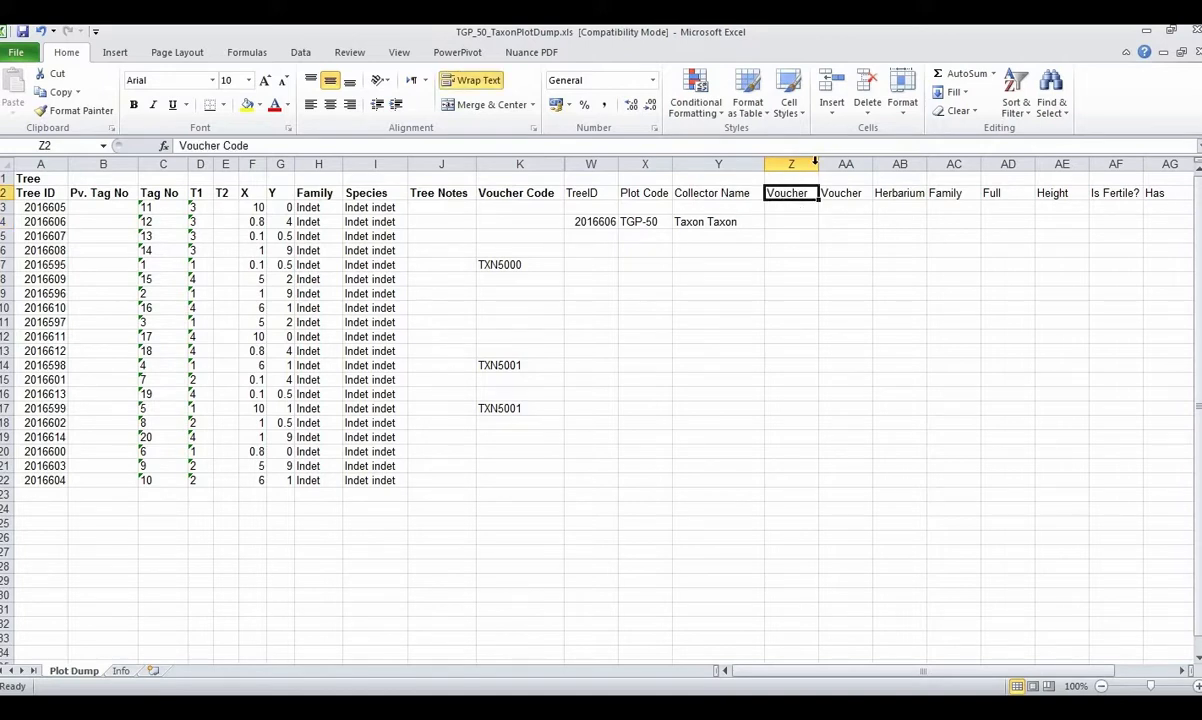
left_click_drag(819, 164, 835, 166)
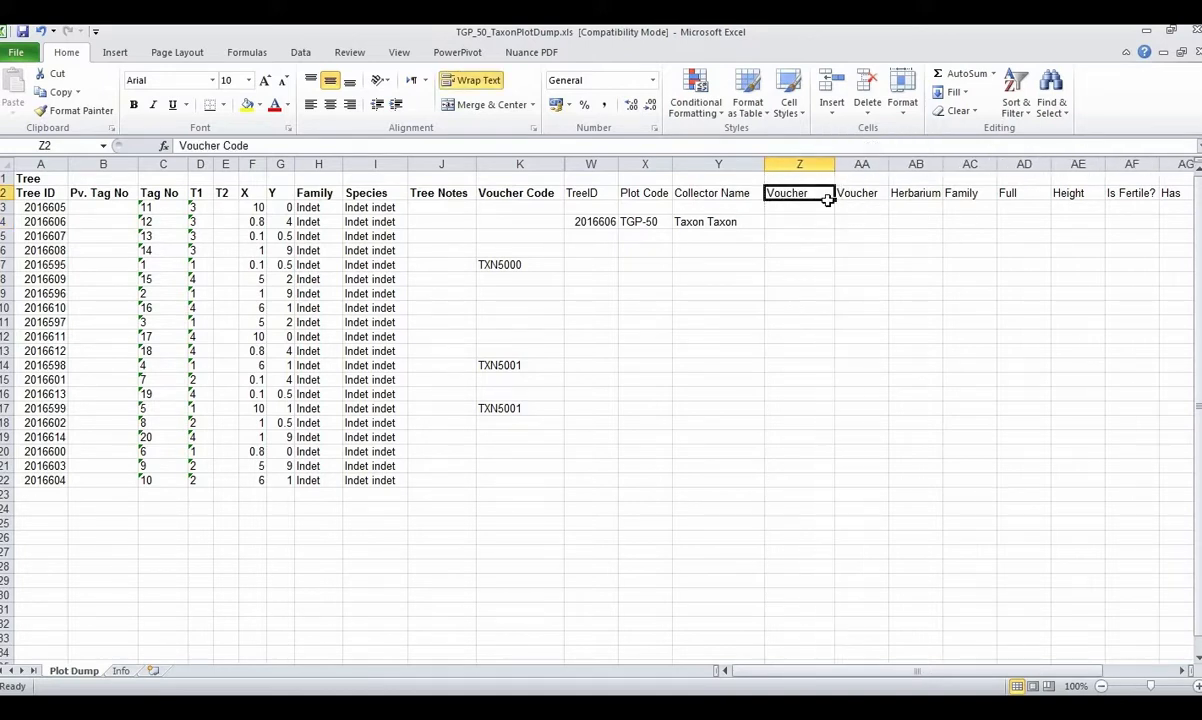
left_click(782, 221)
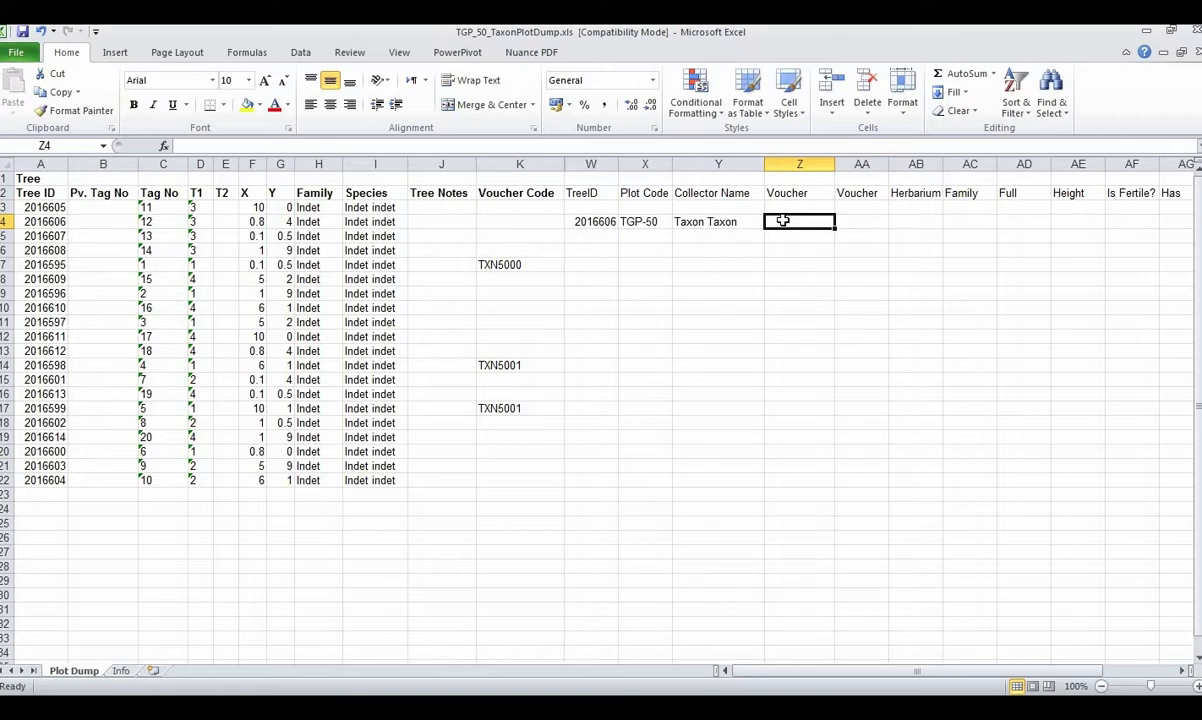
type("TXN")
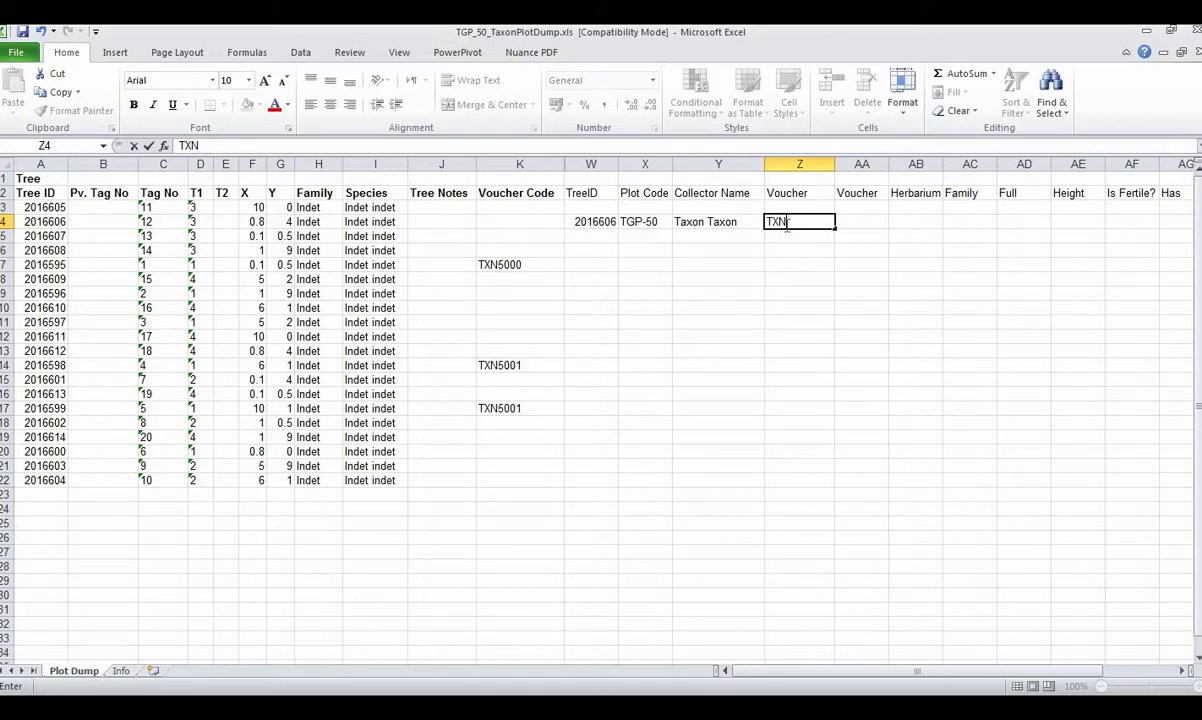
type("6000")
- Widen column AA to fit its Voucher Year header, then enter year 2018 and herbarium code HOXA in row 4
left_click(862, 195)
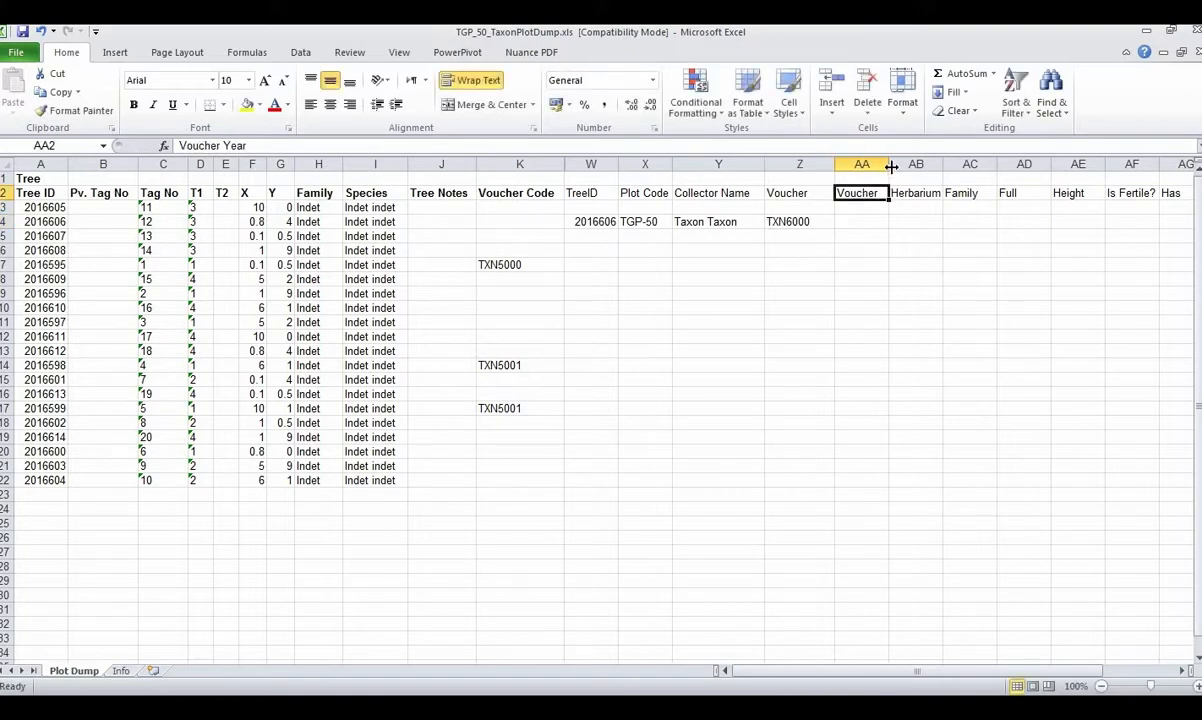
left_click_drag(893, 167, 915, 172)
left_click(875, 221)
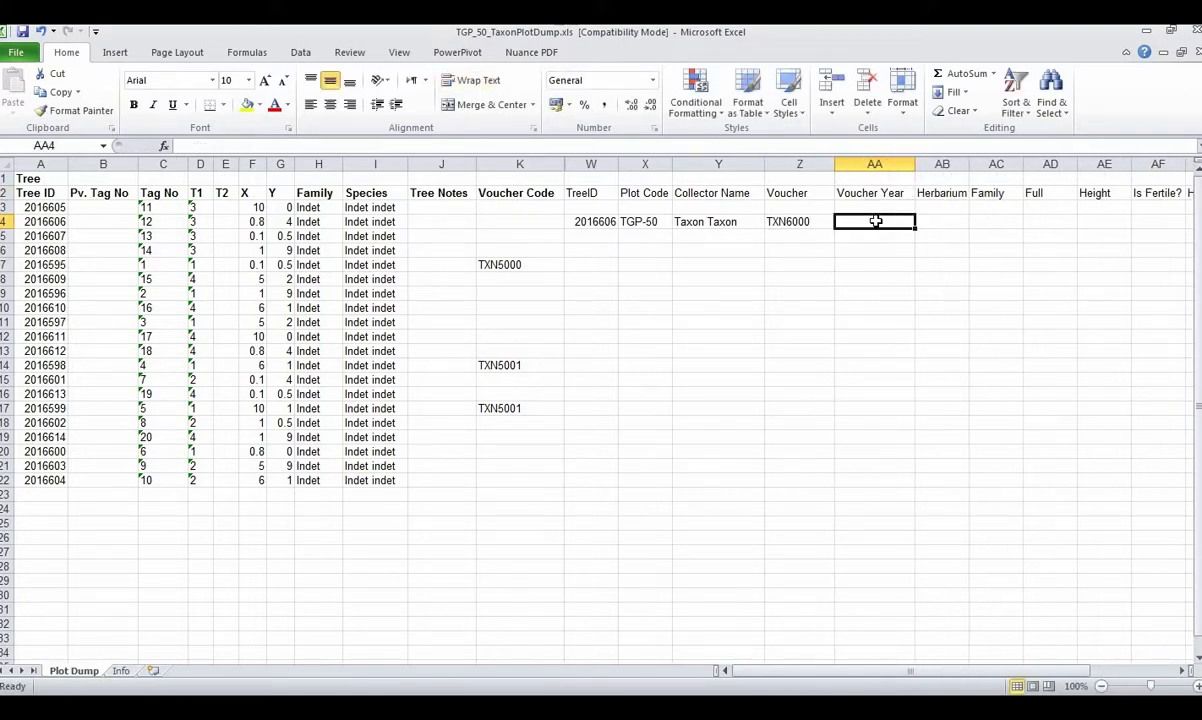
type("2018")
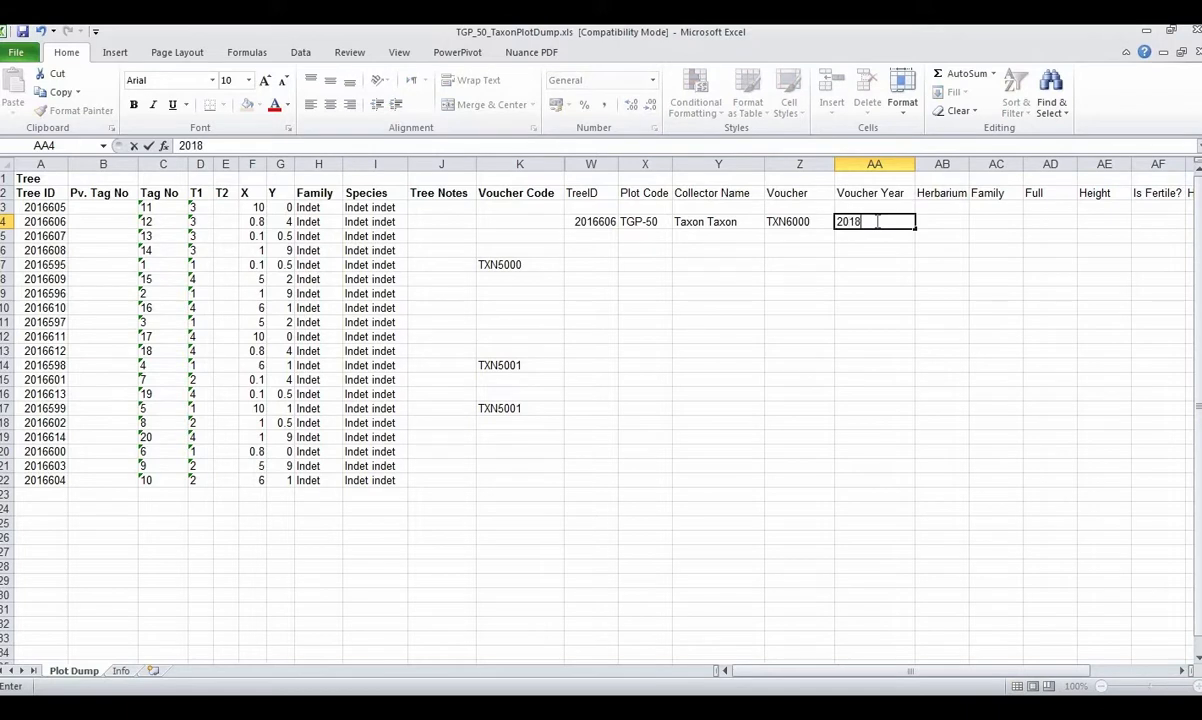
key("Tab")
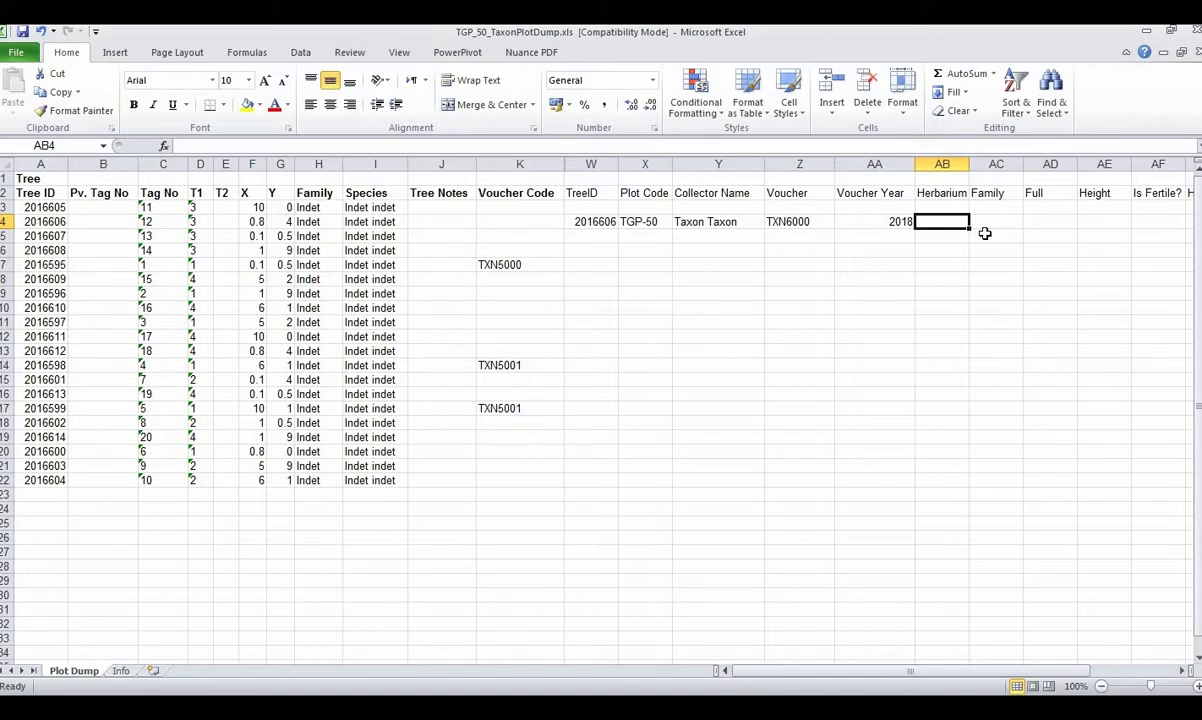
type("HOXA")
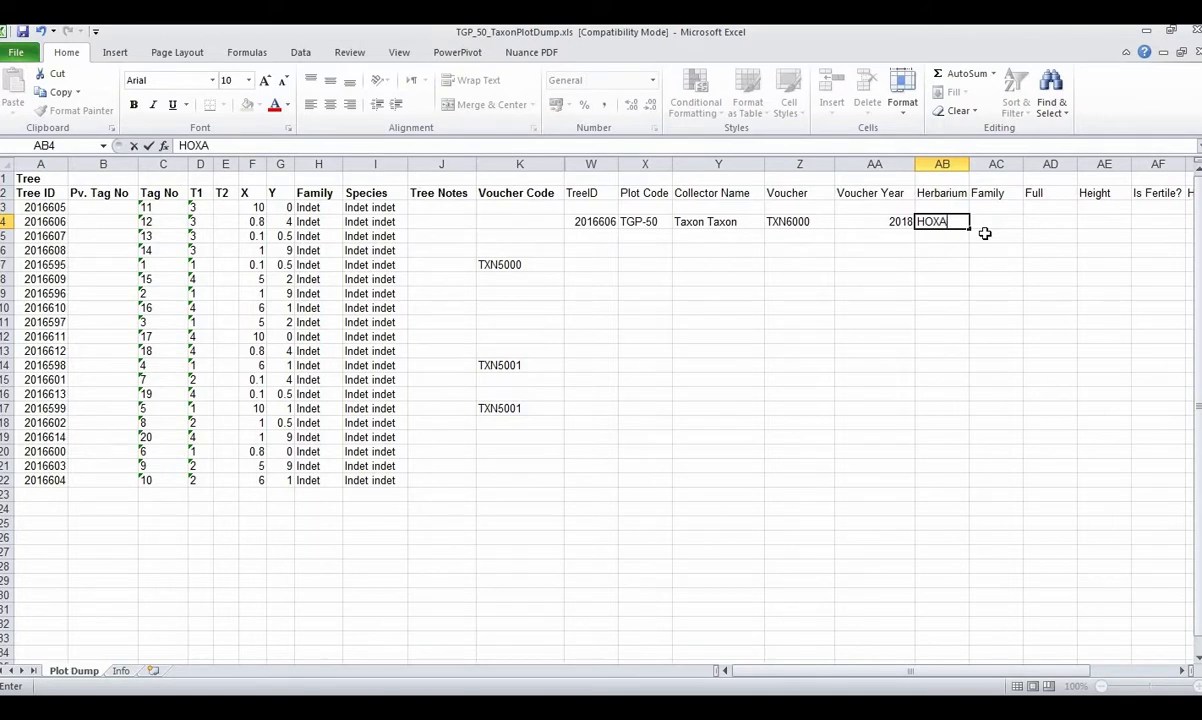
key("Tab")
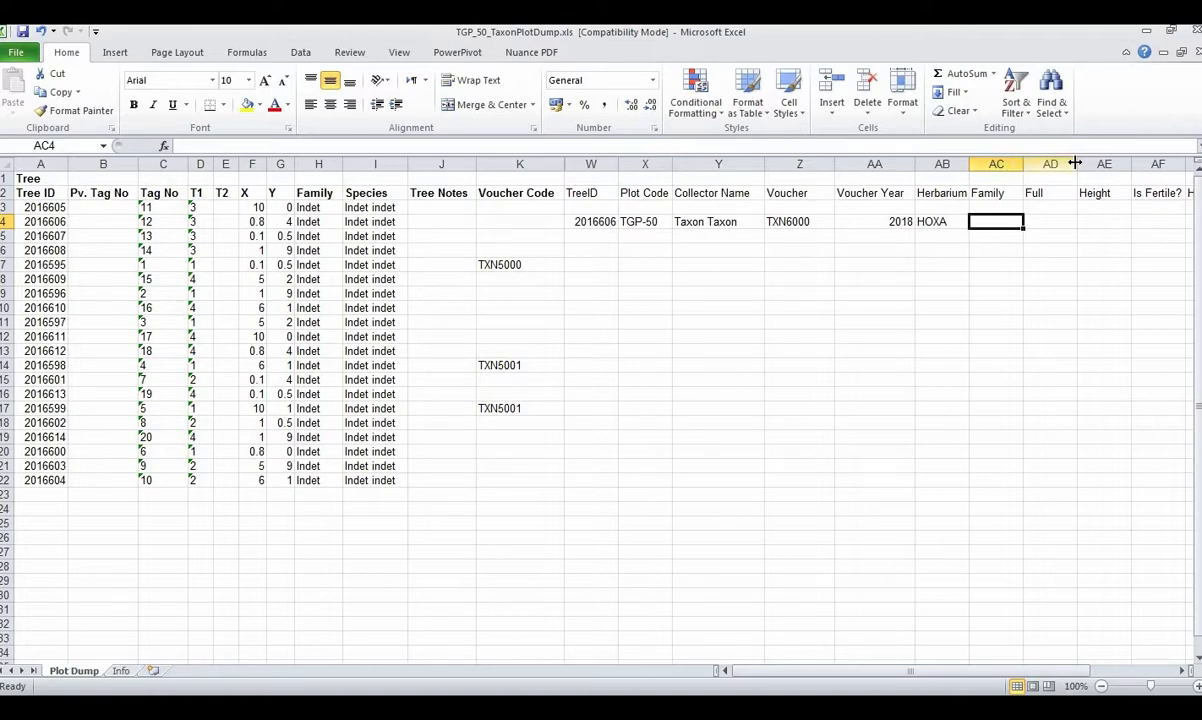
- Widen the Full Species Name column AD and fill Family and Full Species Name in row 4 with =H4 and =I4
left_click(1006, 192)
key("Right")
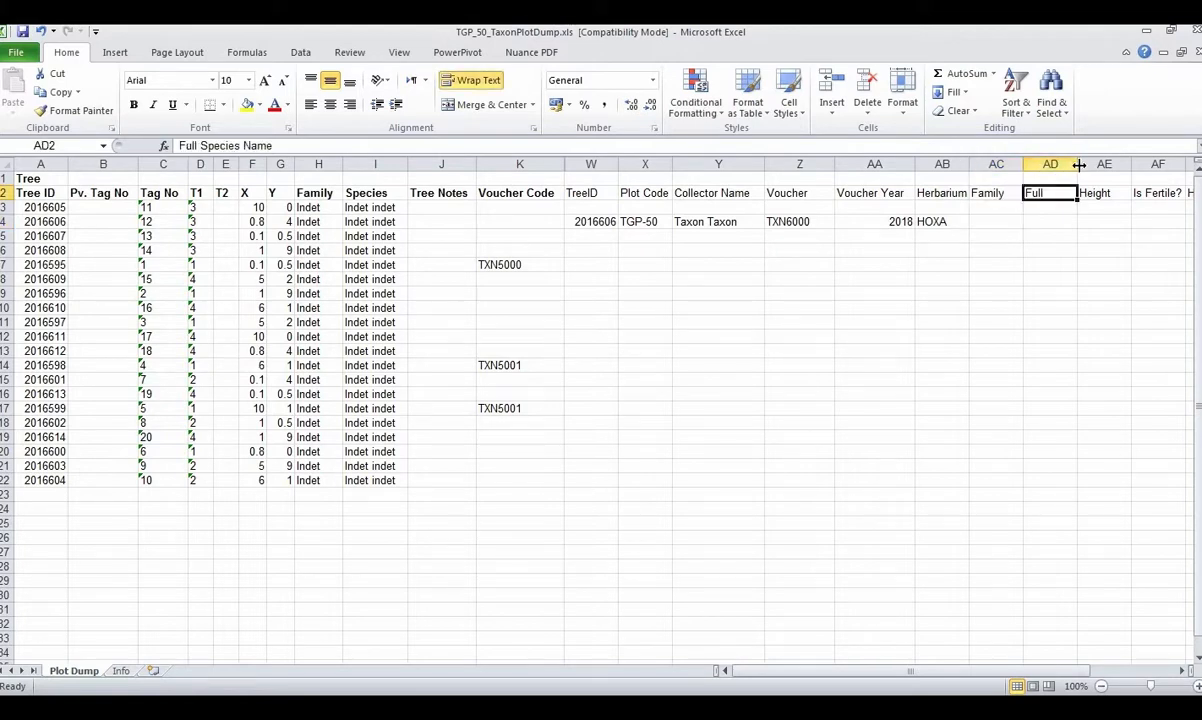
left_click_drag(1077, 164, 1102, 167)
left_click(1021, 223)
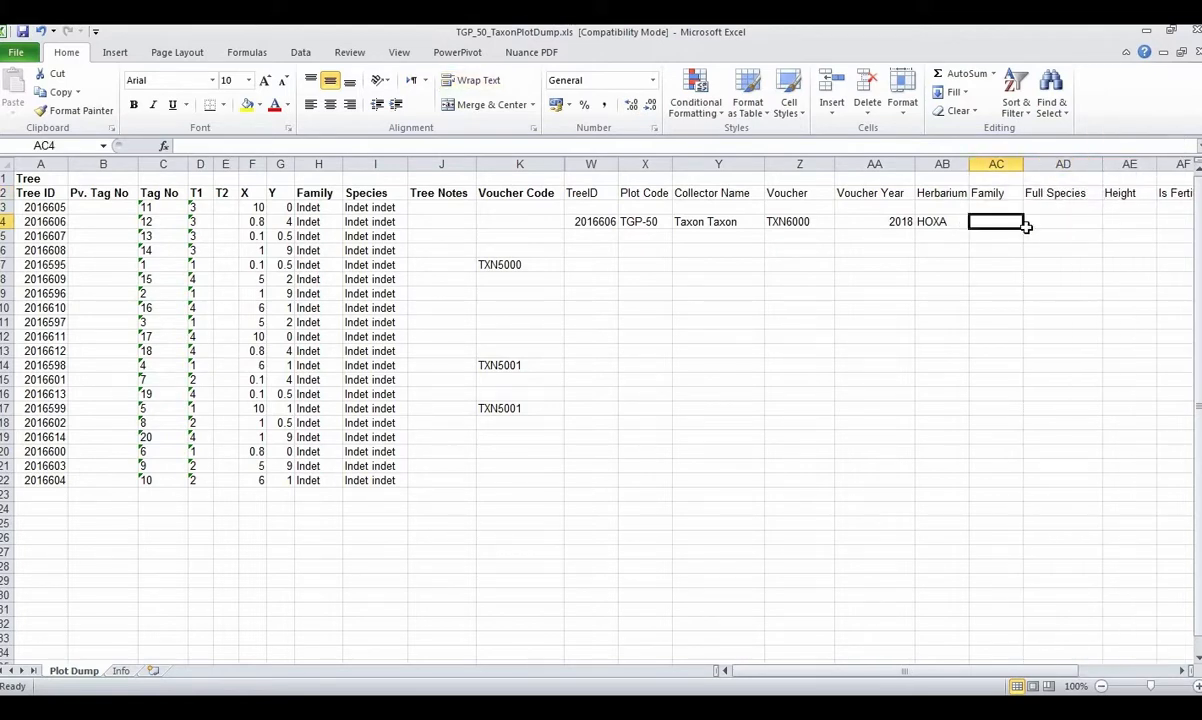
type("=")
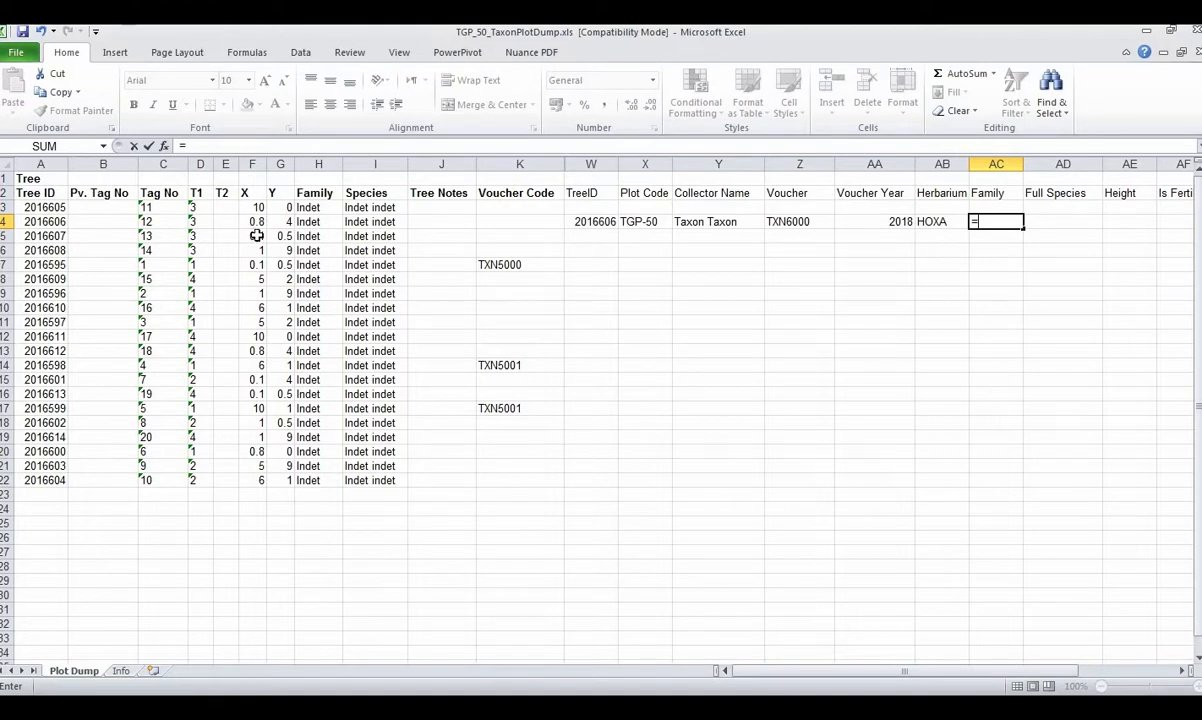
left_click(319, 223)
key("Tab")
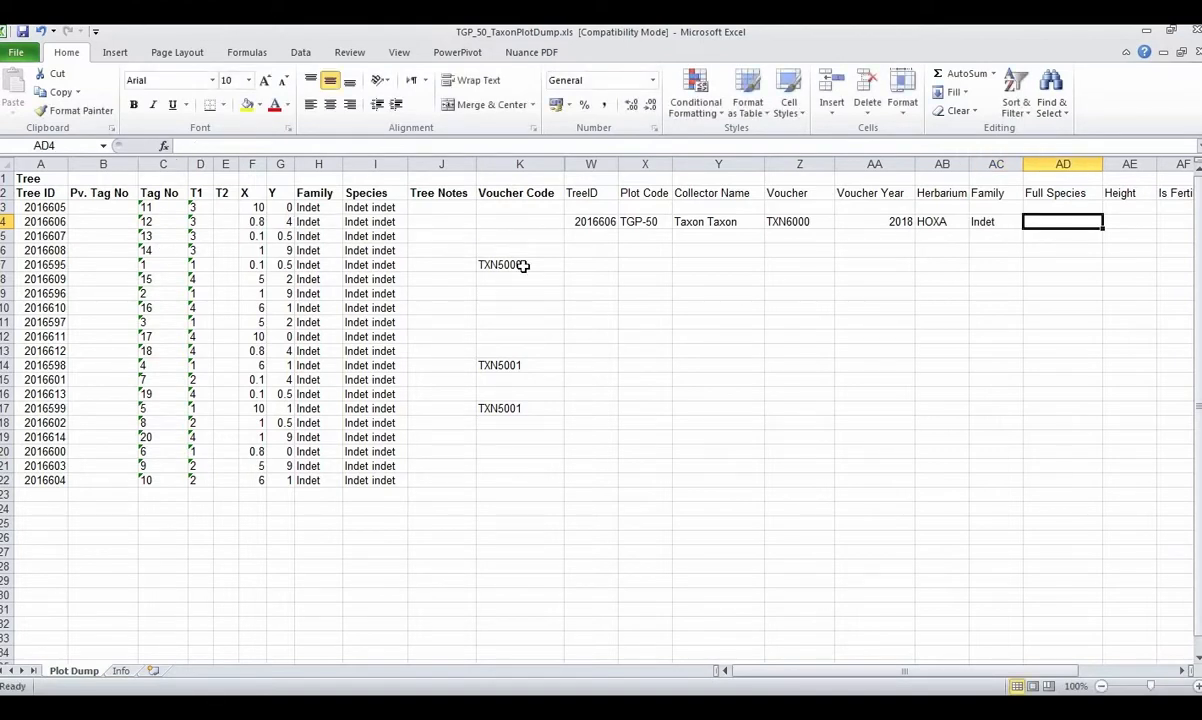
type("=")
left_click(352, 222)
key("Tab")
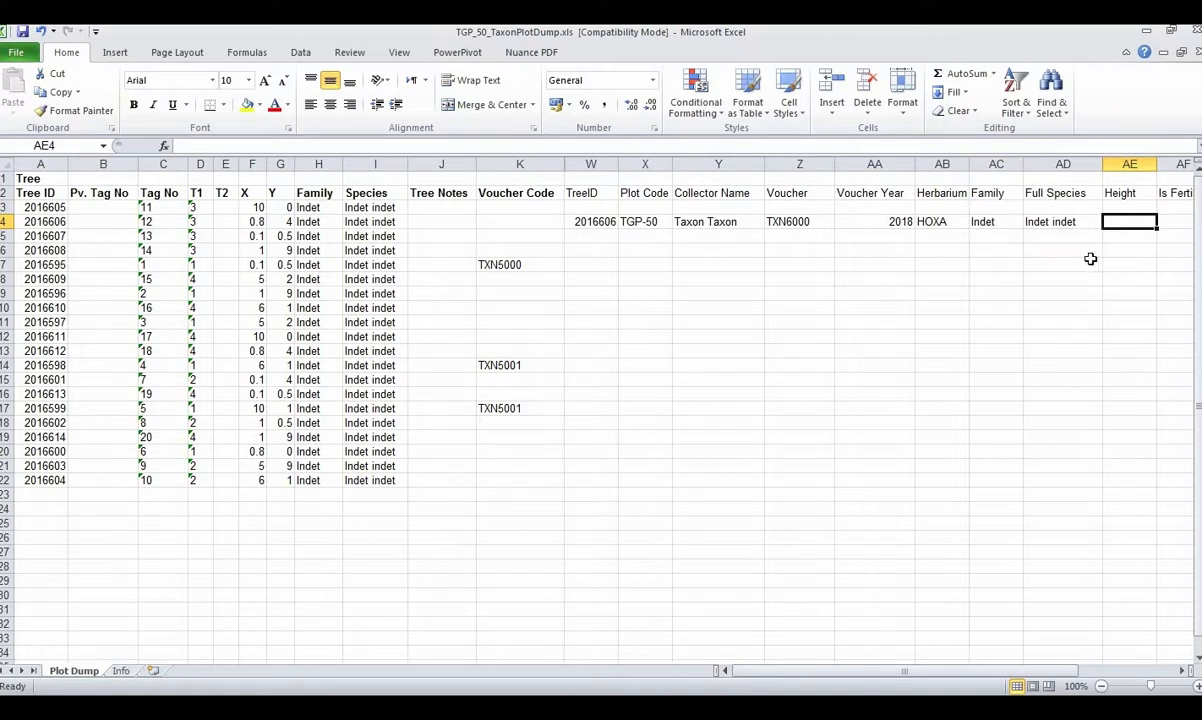
- Replace the Family formula in AC4 with the family name Fabaceae
left_click(1003, 222)
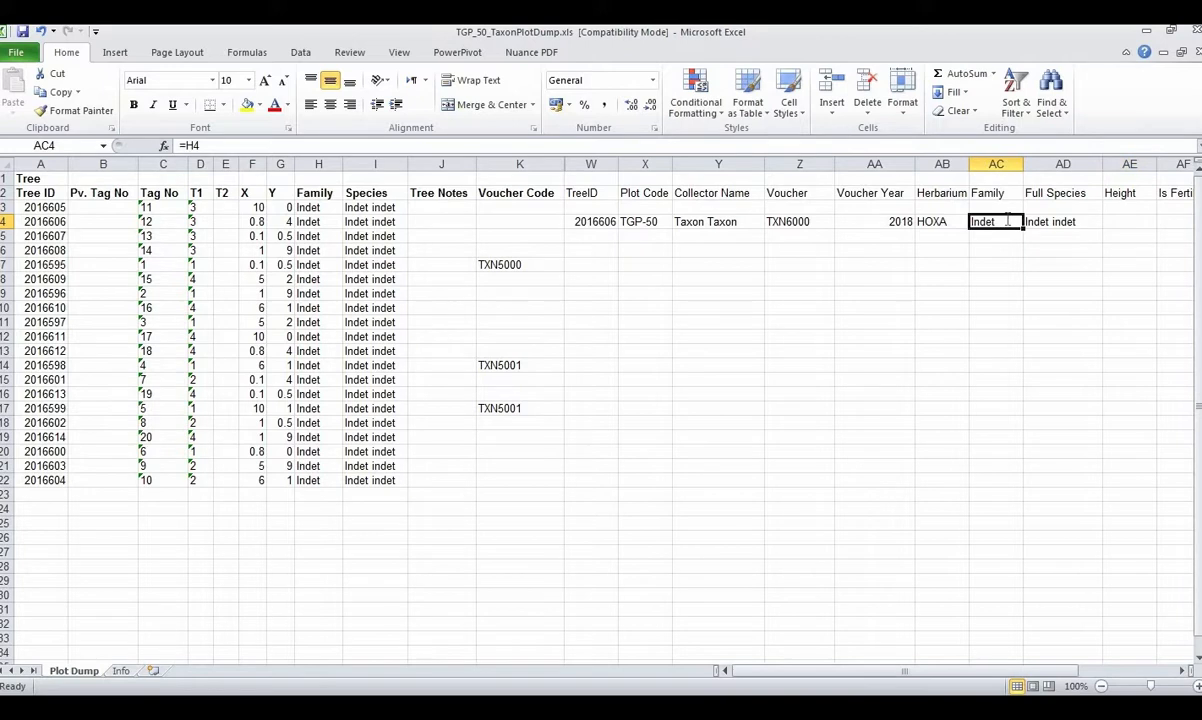
type("Fabacea")
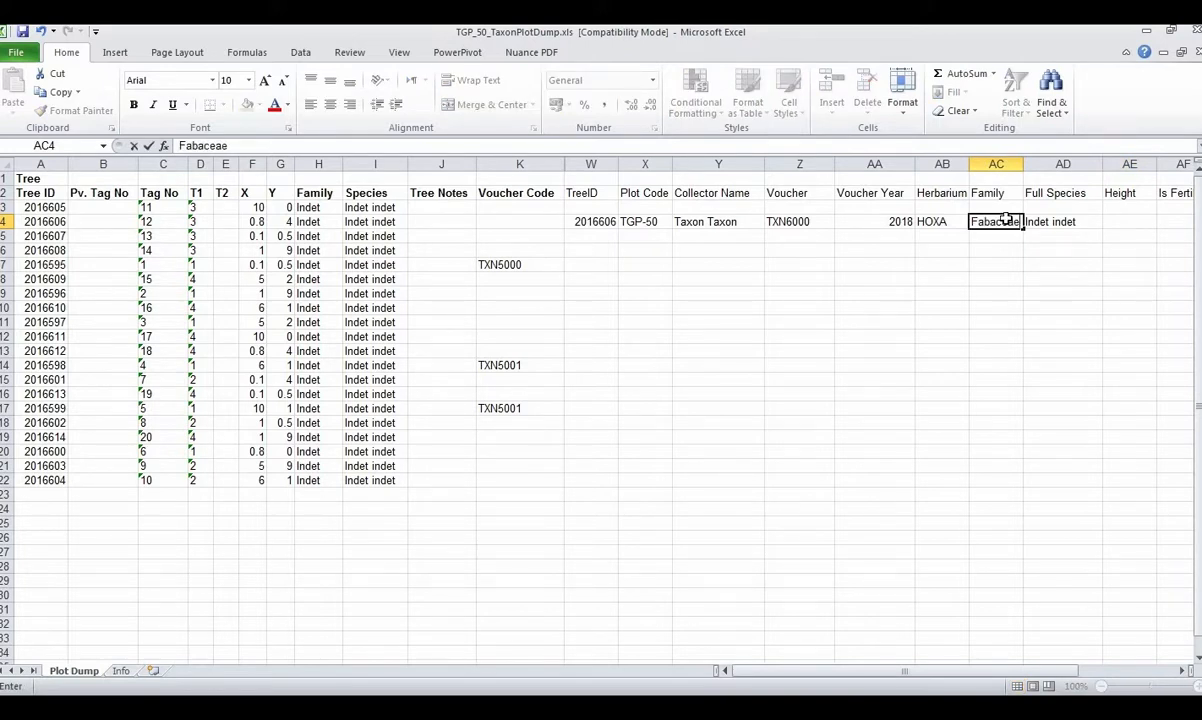
type("e")
key("Tab")
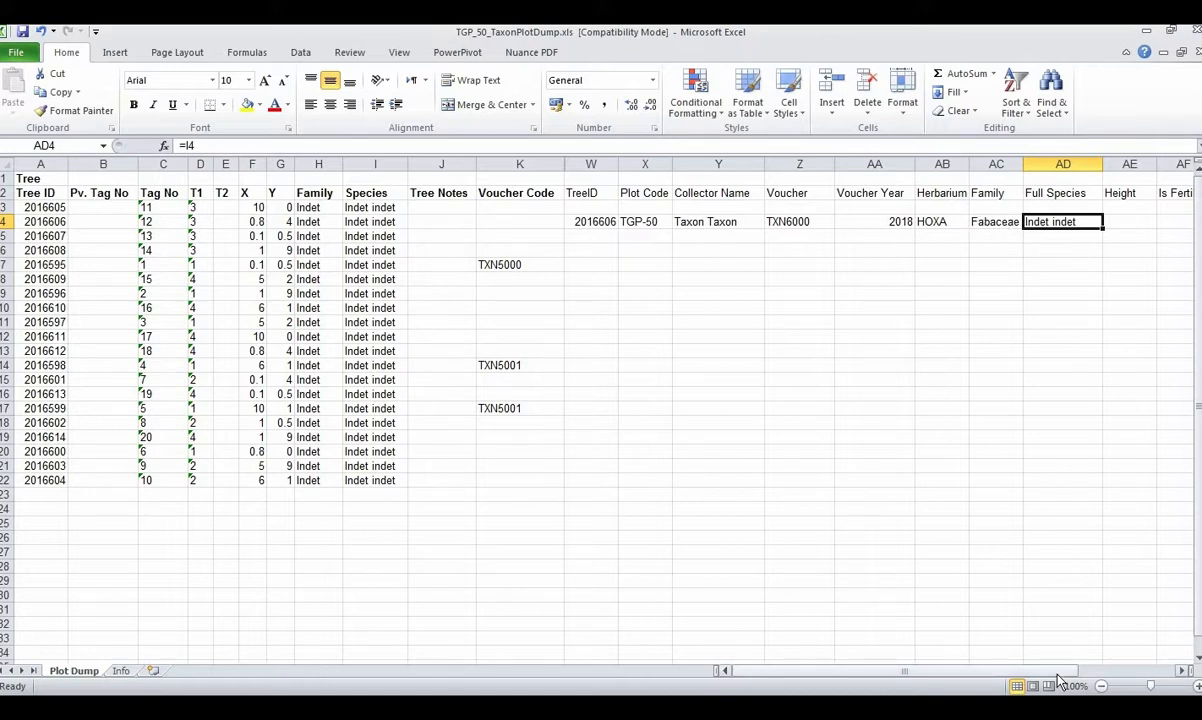
- Widen columns AG and AH so their full Has Fruit? and Has Flowers? headers fit
left_click_drag(1060, 672, 1120, 590)
left_click(899, 221)
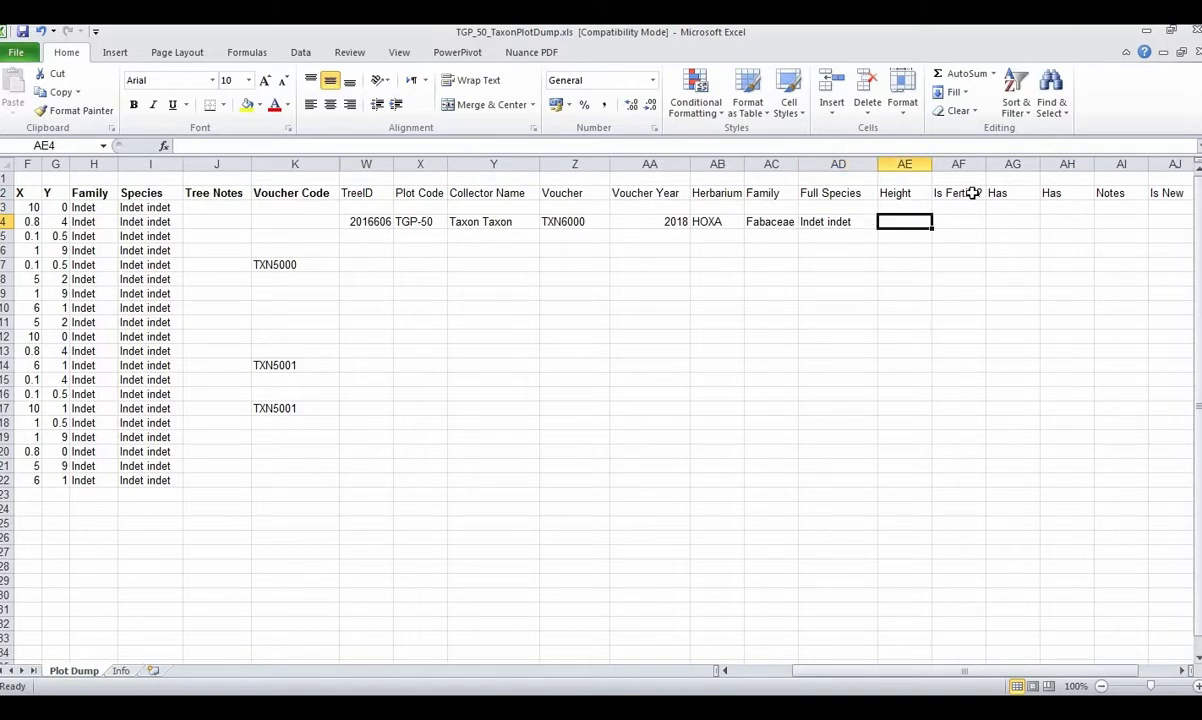
left_click(955, 194)
left_click(1000, 194)
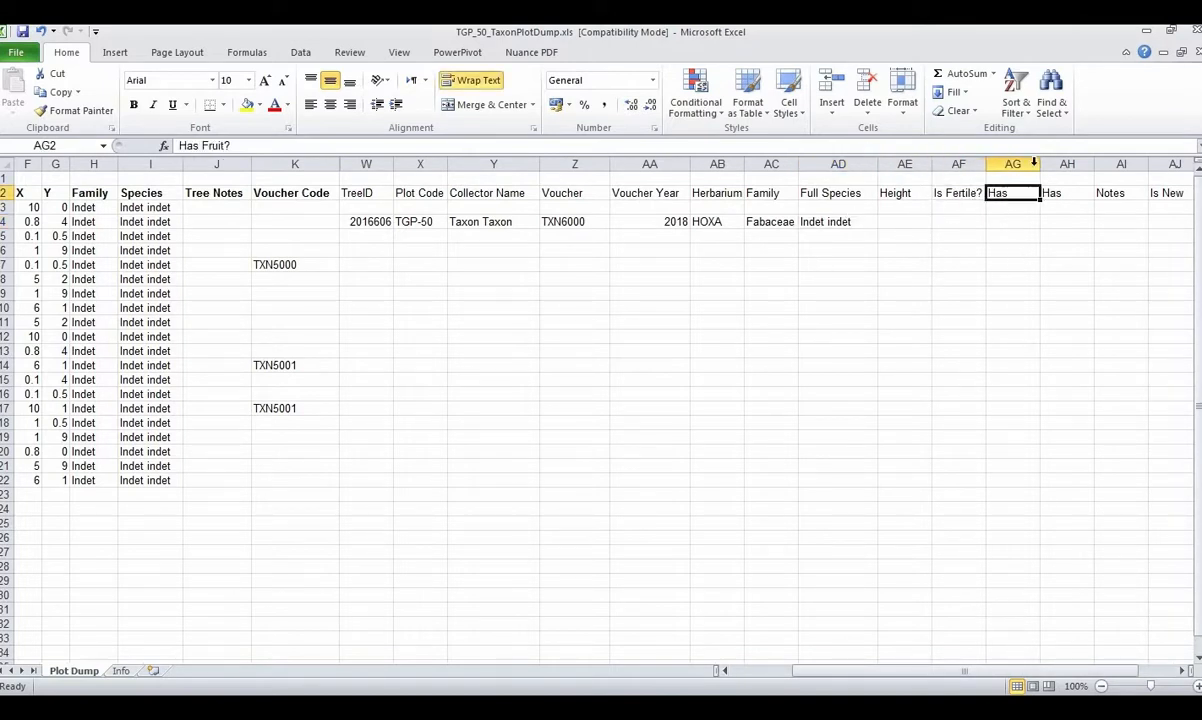
left_click_drag(1039, 166, 1133, 165)
left_click(1098, 191)
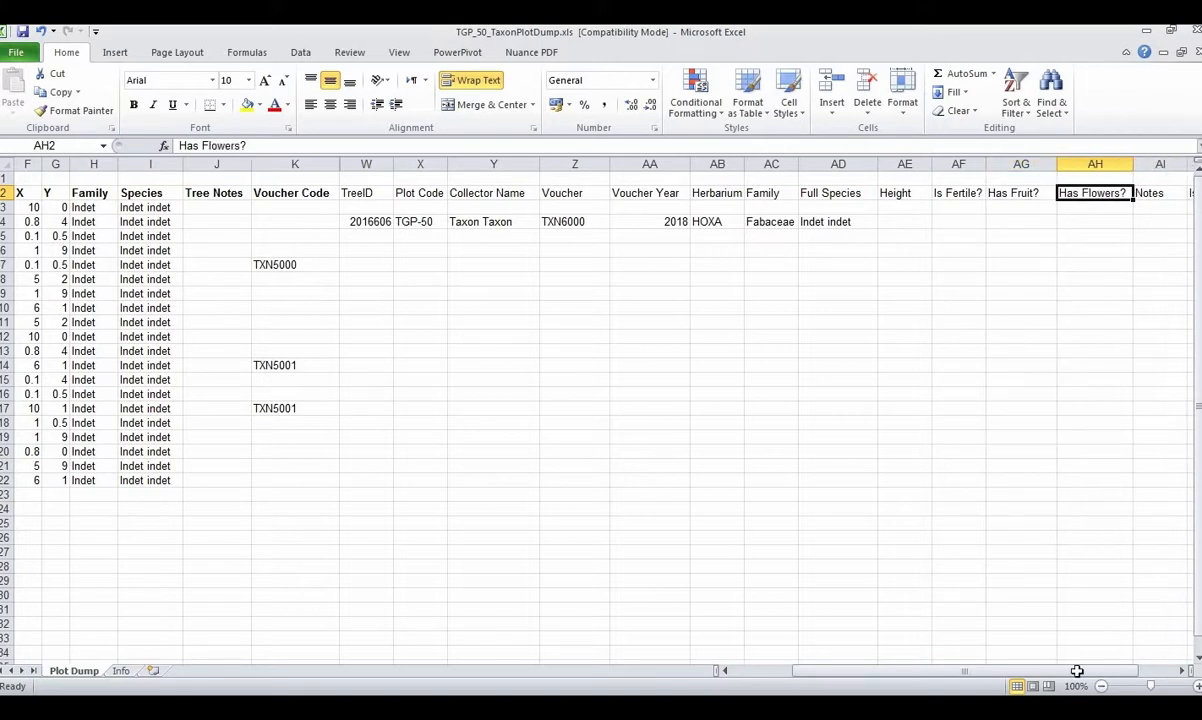
- Enter 1 under Has Fruit? in AG4 for the row 4 voucher
left_click(1155, 670)
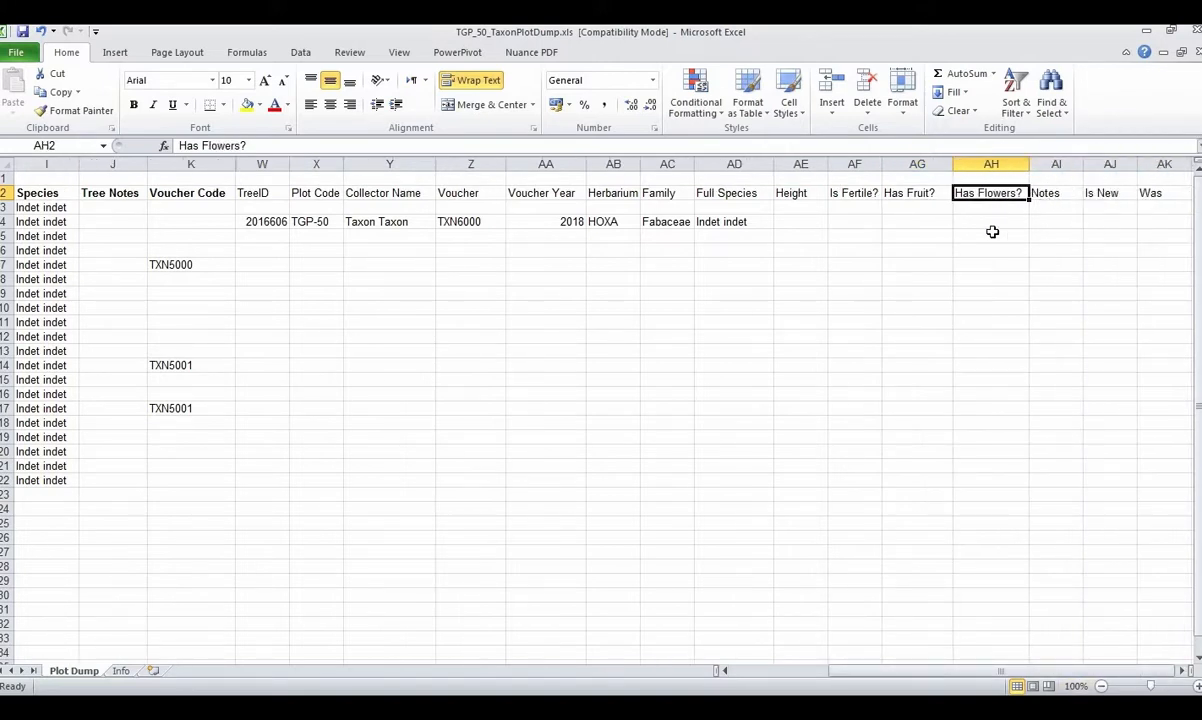
left_click(910, 225)
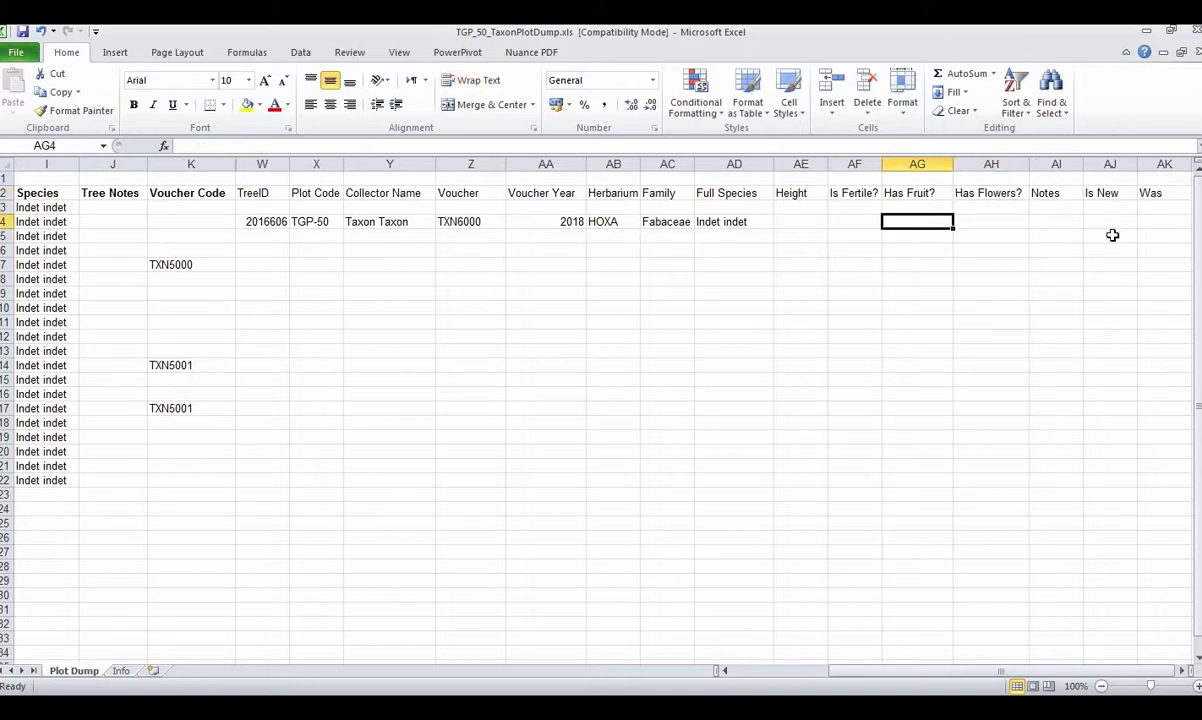
type("1")
key("Tab")
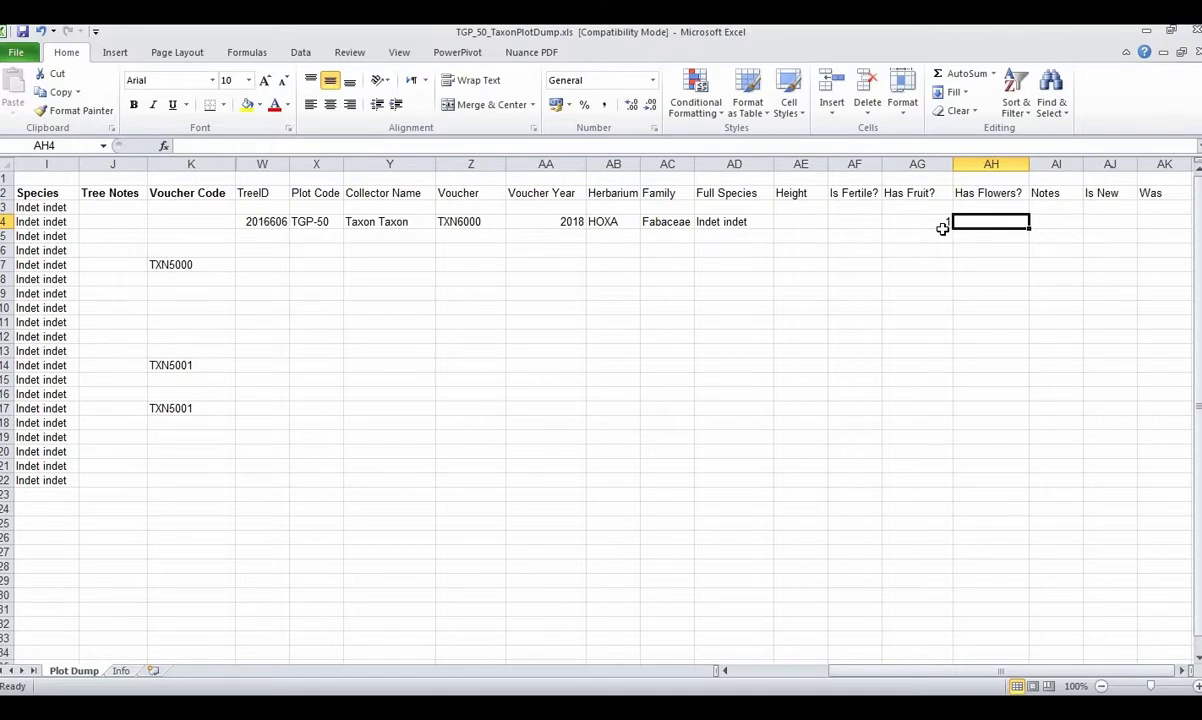
- Widen column AJ to fit its Is New Tree Determination? header and compare the voucher family in AC4 with the original in H4
left_click_drag(801, 164, 1046, 164)
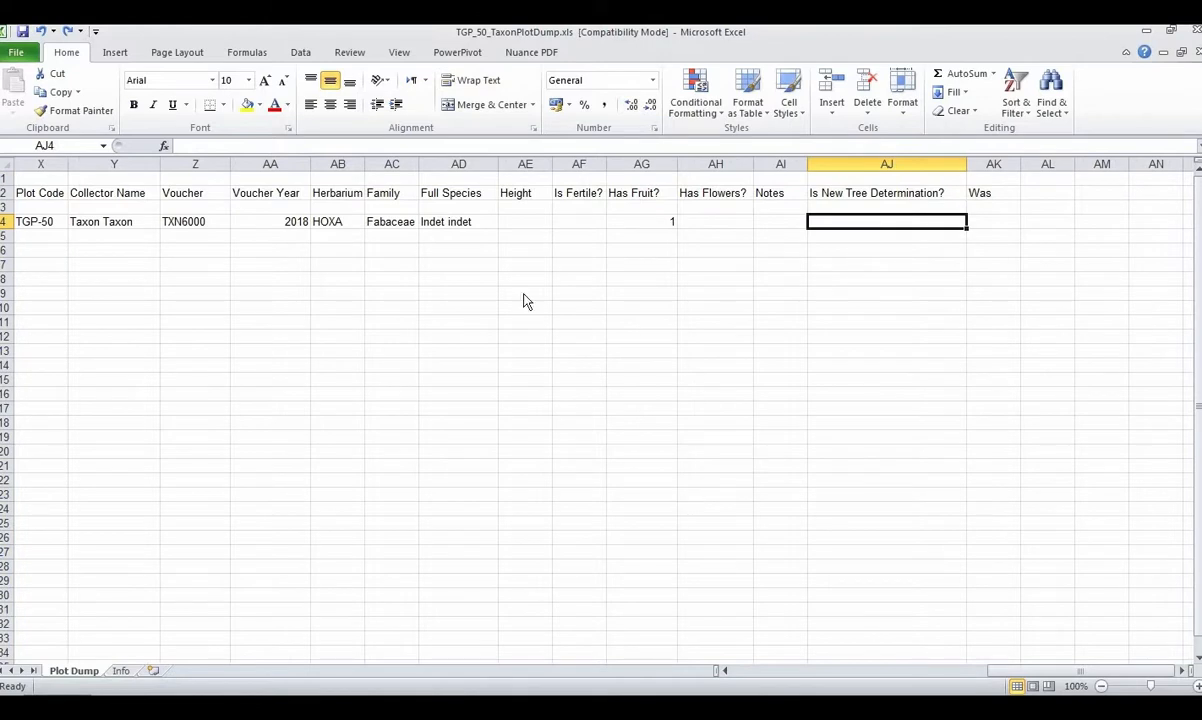
left_click(412, 235)
left_click(414, 222)
left_click_drag(1100, 676, 718, 668)
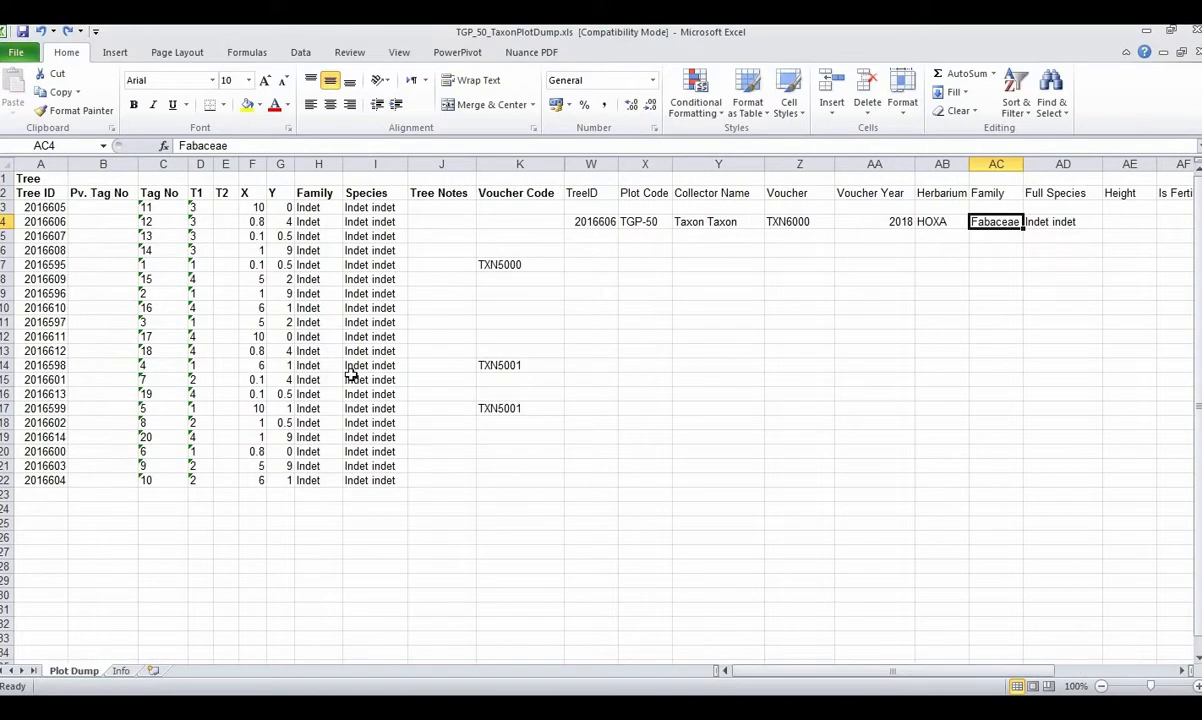
left_click(325, 222)
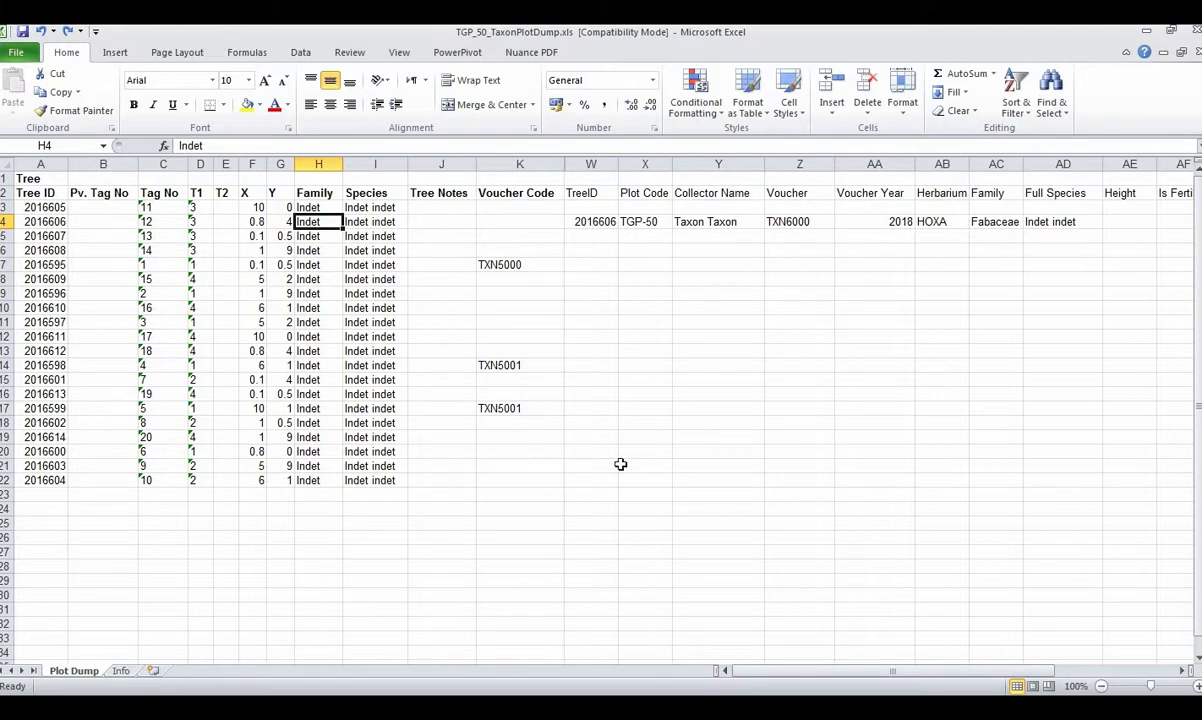
- Enter 1 under Is New Tree Determination? in AJ4 to apply the voucher's family and species to the tree
left_click_drag(858, 672, 1090, 585)
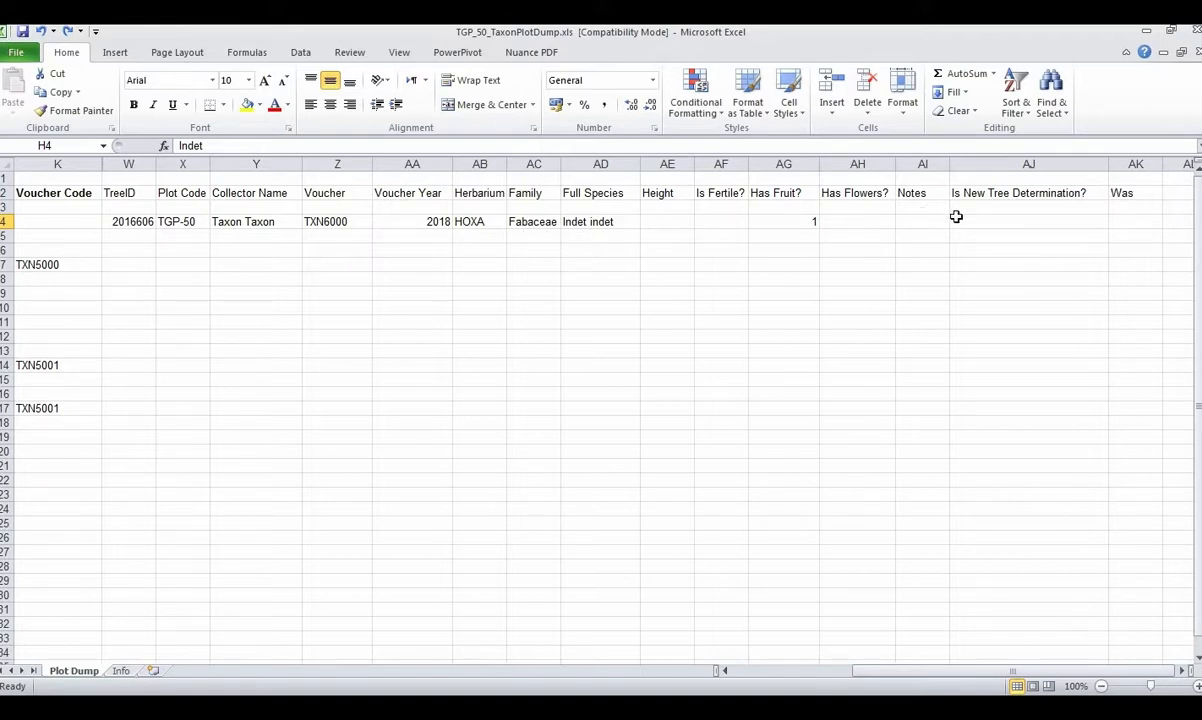
left_click(531, 221)
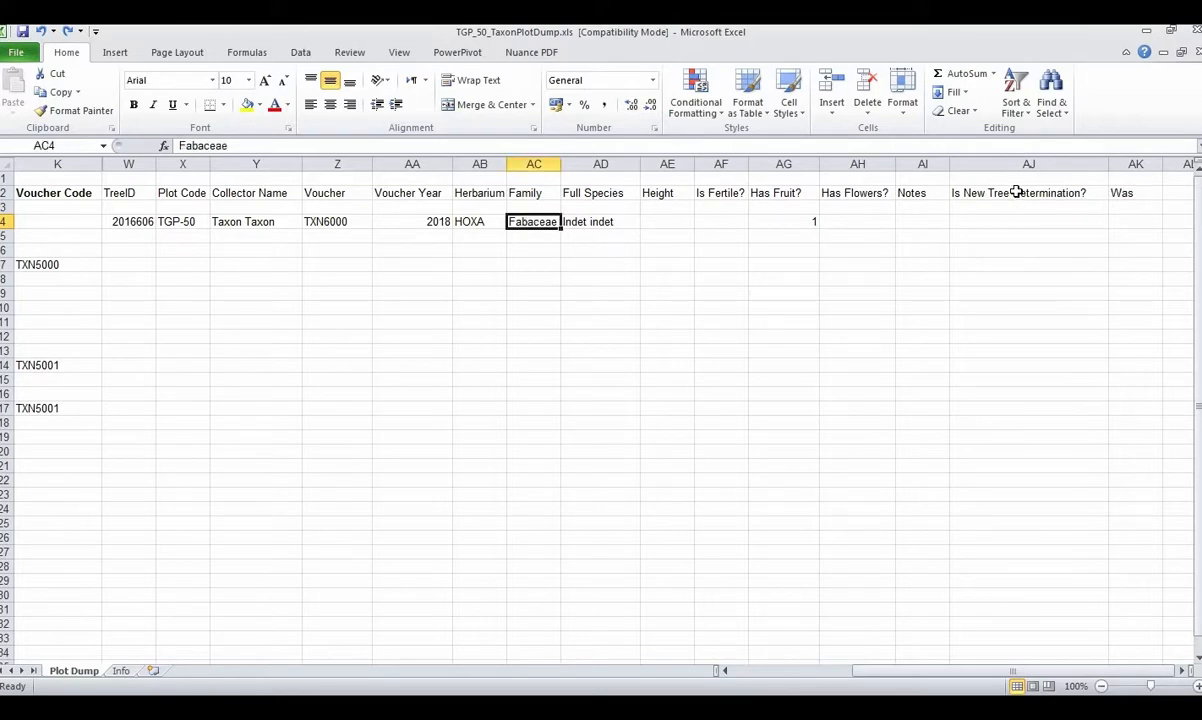
left_click(1010, 192)
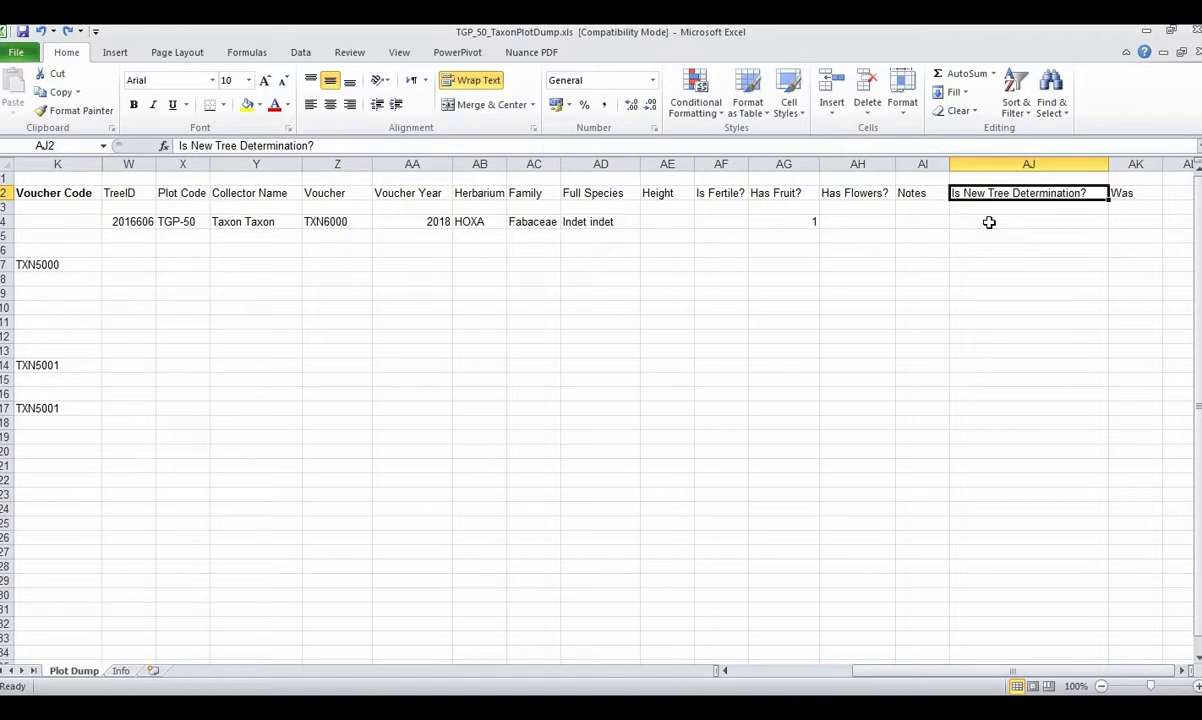
left_click(988, 222)
type("1")
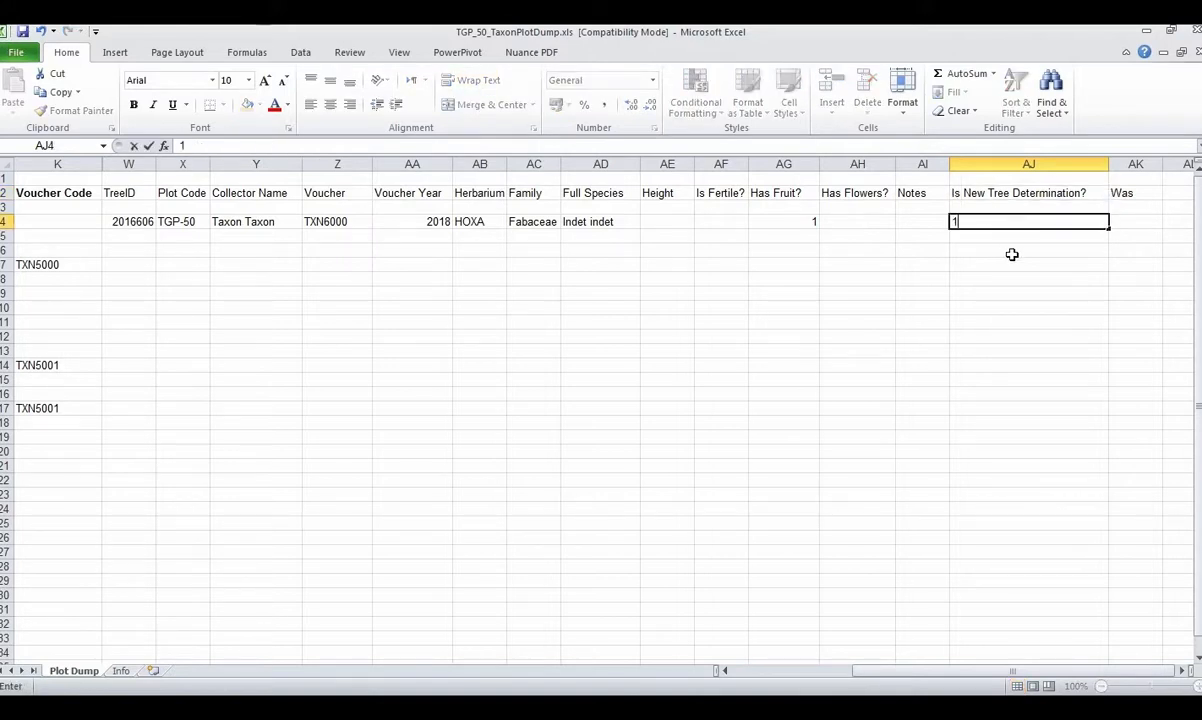
key("Return")
left_click(1015, 222)
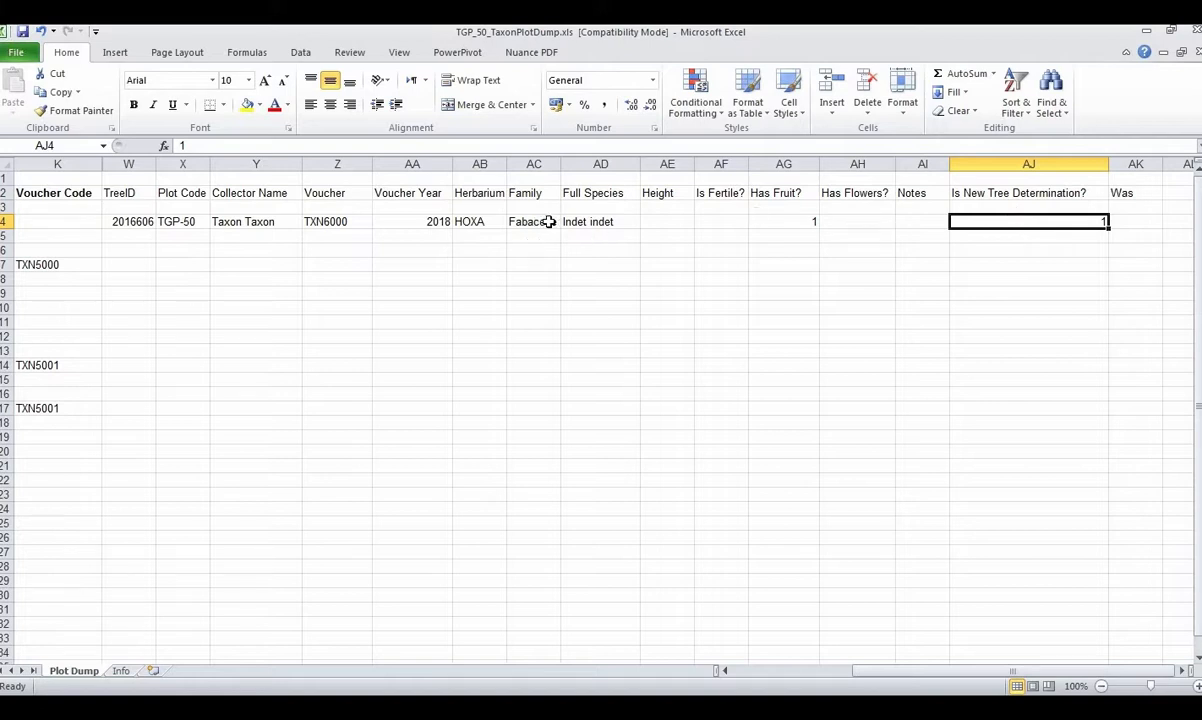
left_click_drag(540, 222, 590, 222)
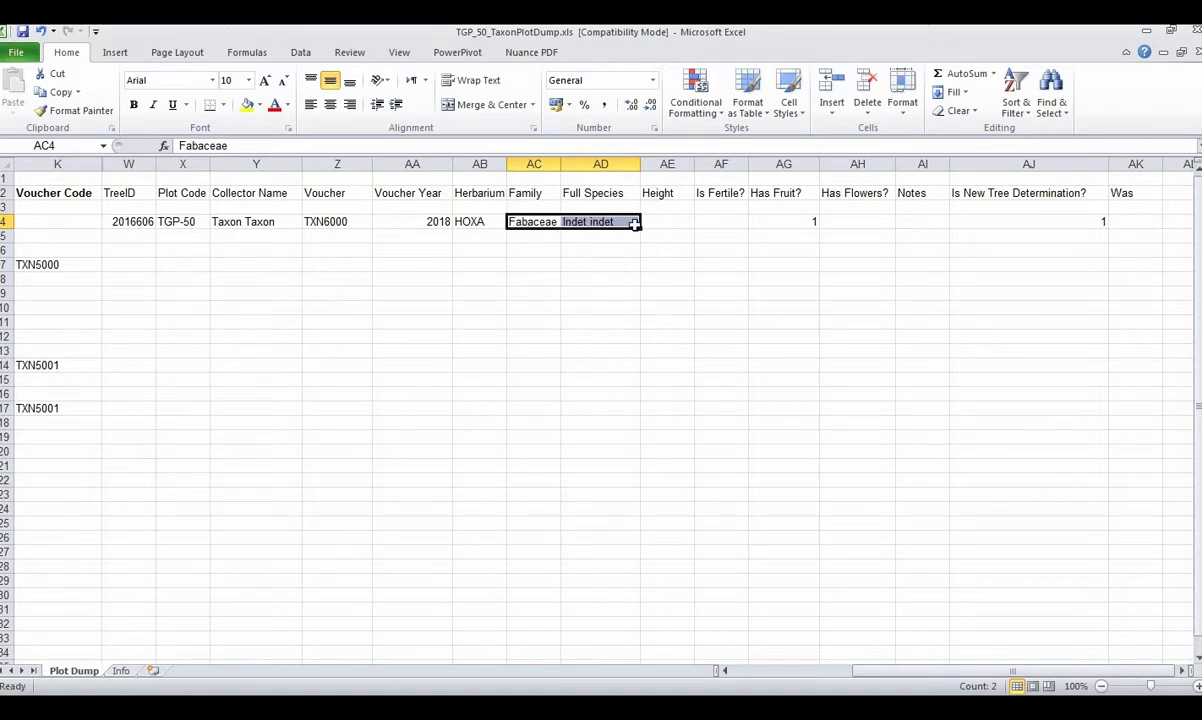
left_click(994, 216)
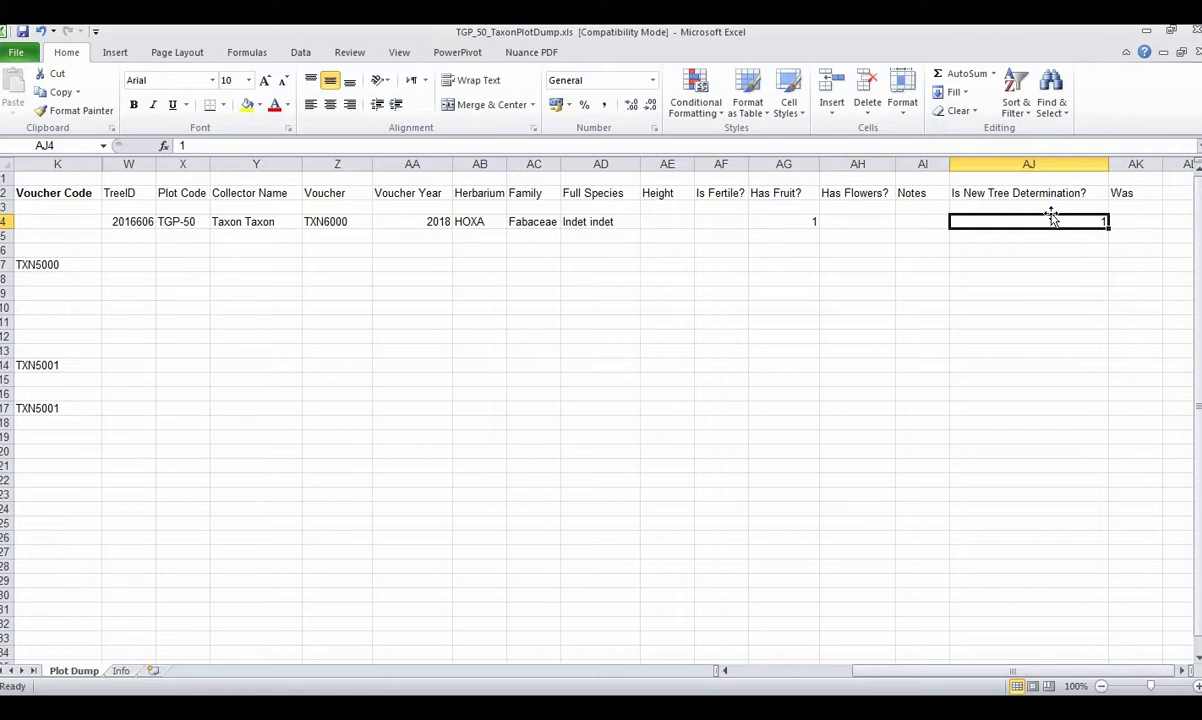
- Widen column AK to fit its Was Voucher Collected From This Tree? header and enter 1 in AK4
left_click(1148, 191)
left_click_drag(1163, 171, 1191, 171)
left_click(1181, 671)
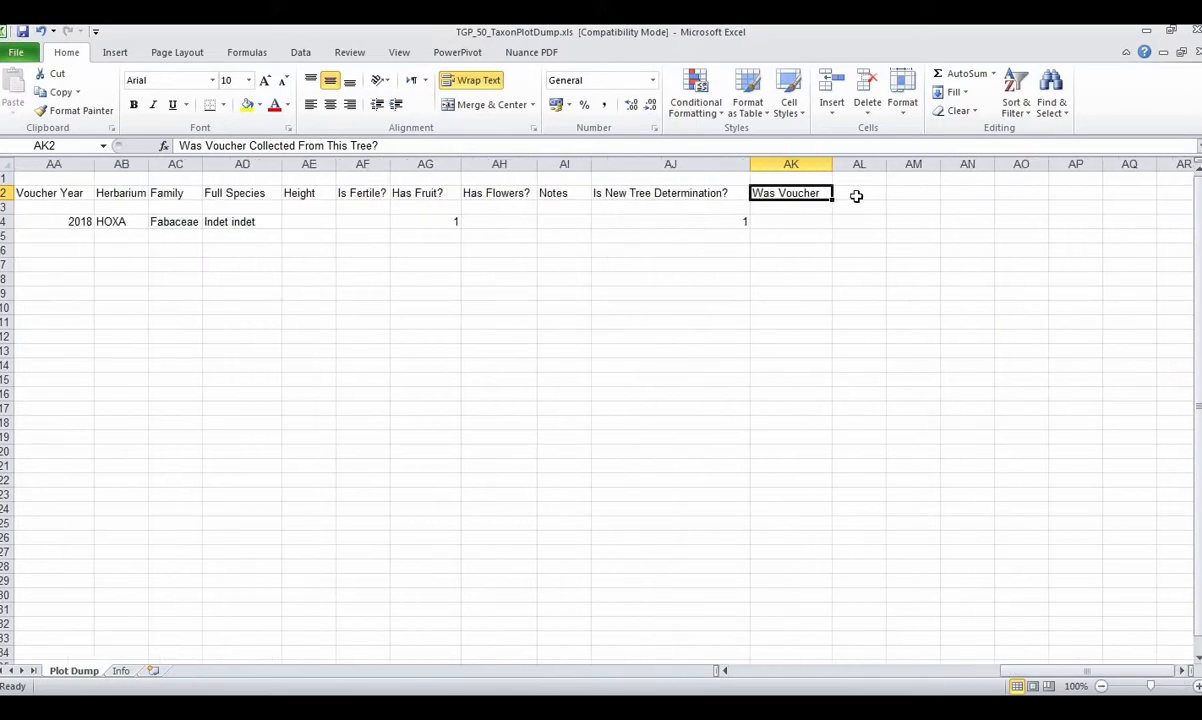
left_click_drag(832, 164, 960, 166)
left_click(911, 226)
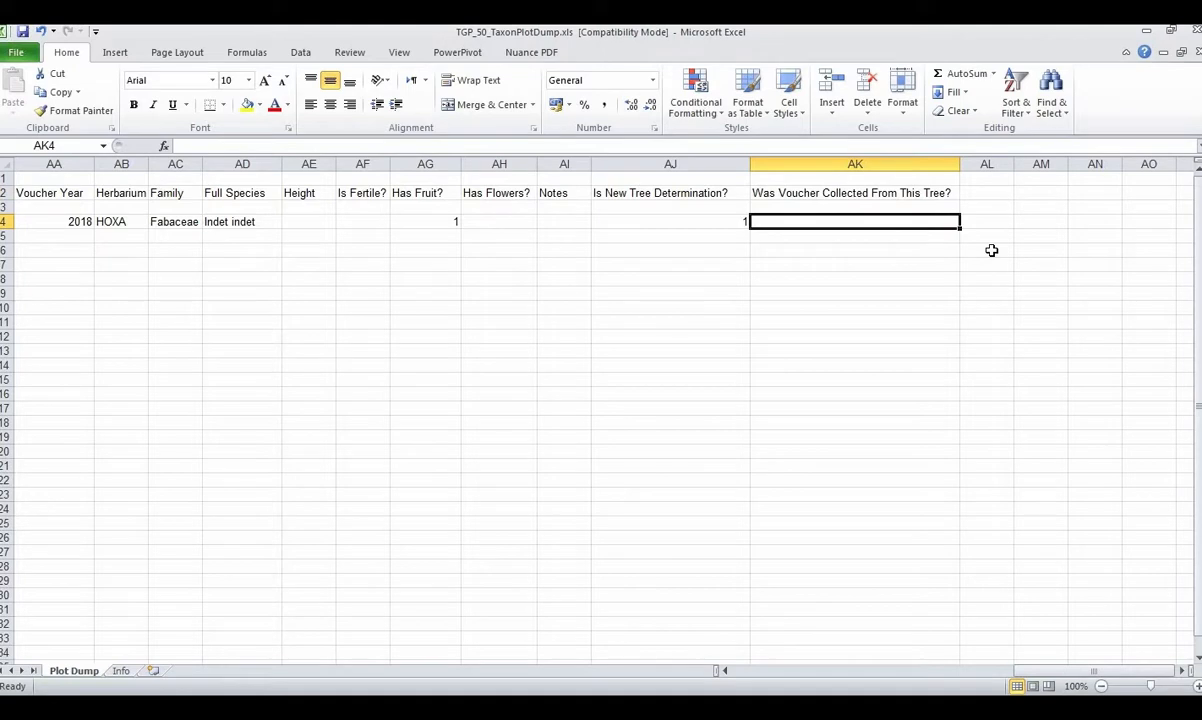
type("1")
key("Tab")
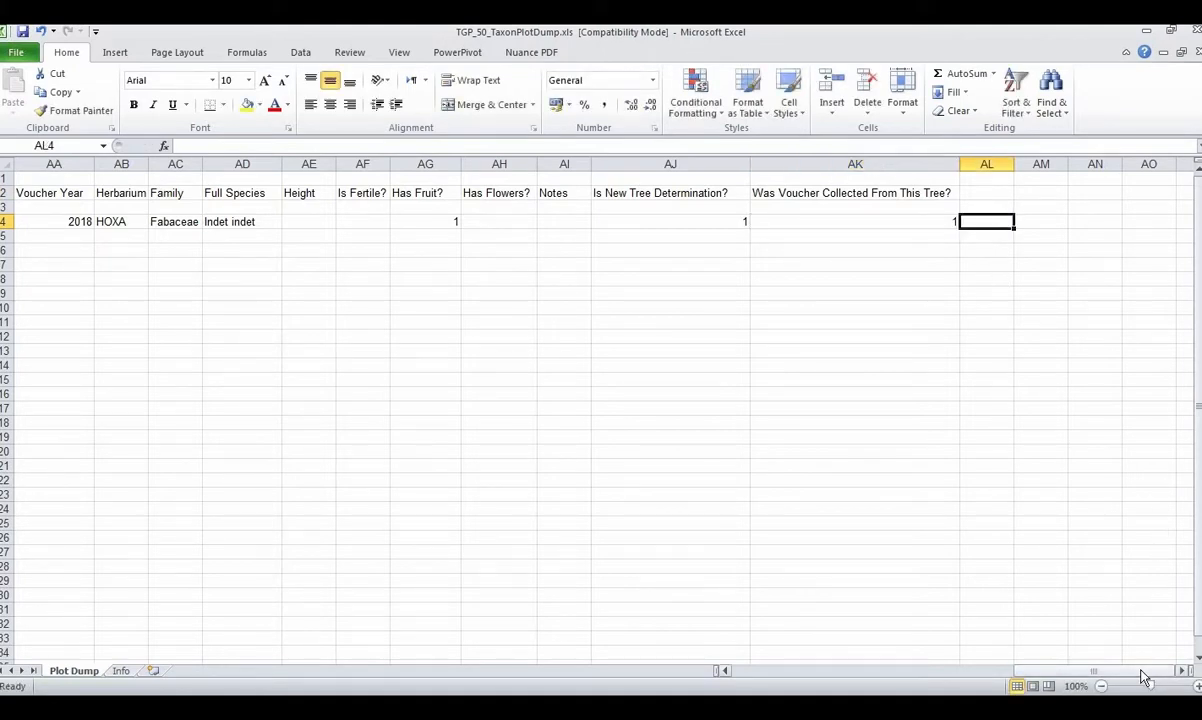
- Fill in voucher rows for trees 2016607 (TXN6000), 2016609 (TXN6001), 2016611 (TXN6002) and 2016612 (TXN4000), all with year 2018 and herbarium HOXA
left_click_drag(1142, 677, 810, 670)
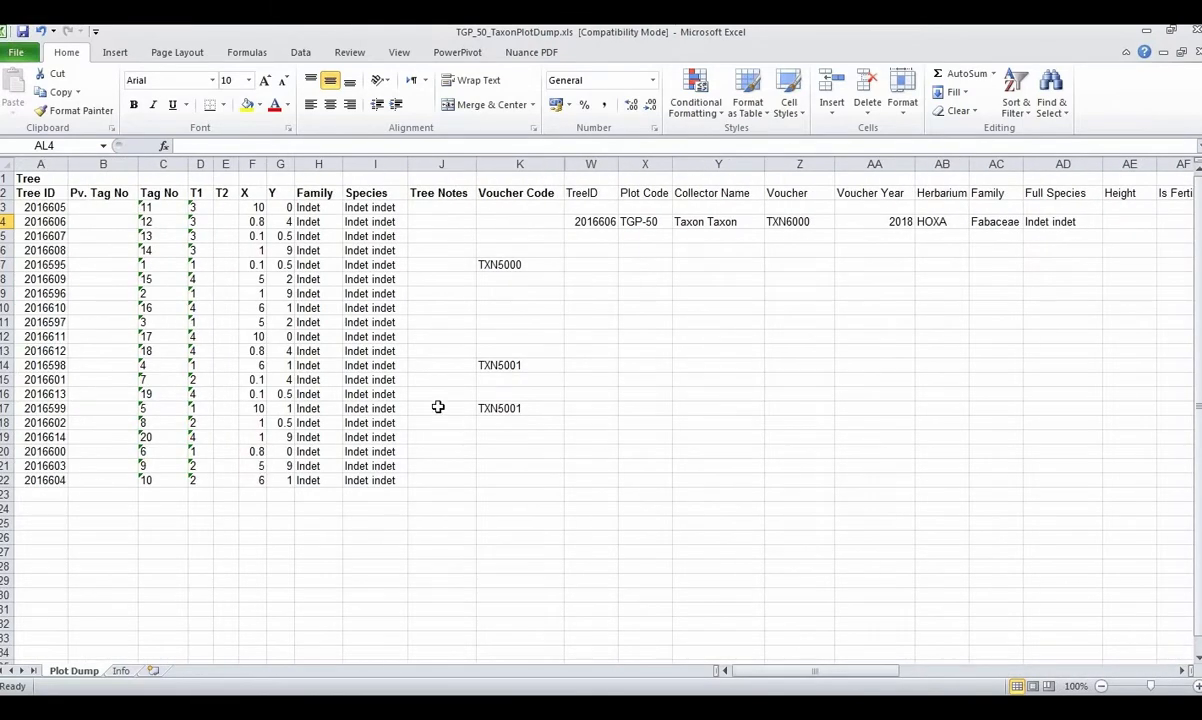
left_click(7, 220)
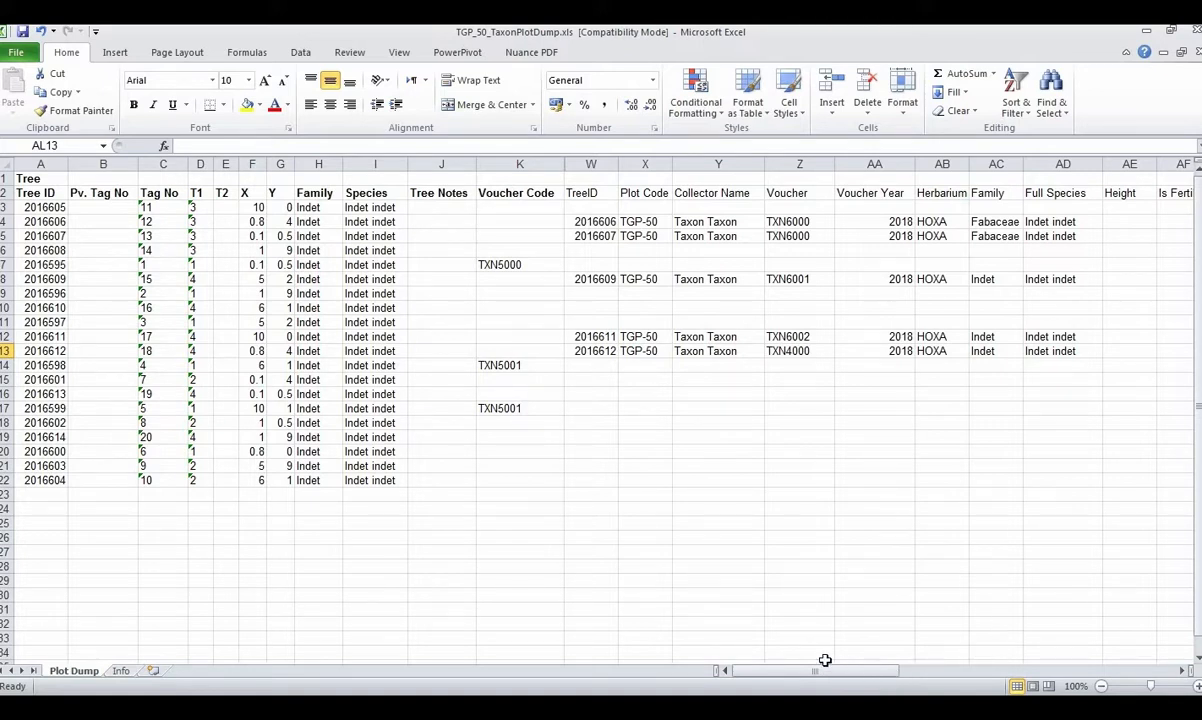
- Remove the exported tree-data columns before TreeID and the rows without vouchers, keeping only the voucher import table
left_click_drag(829, 672, 640, 610)
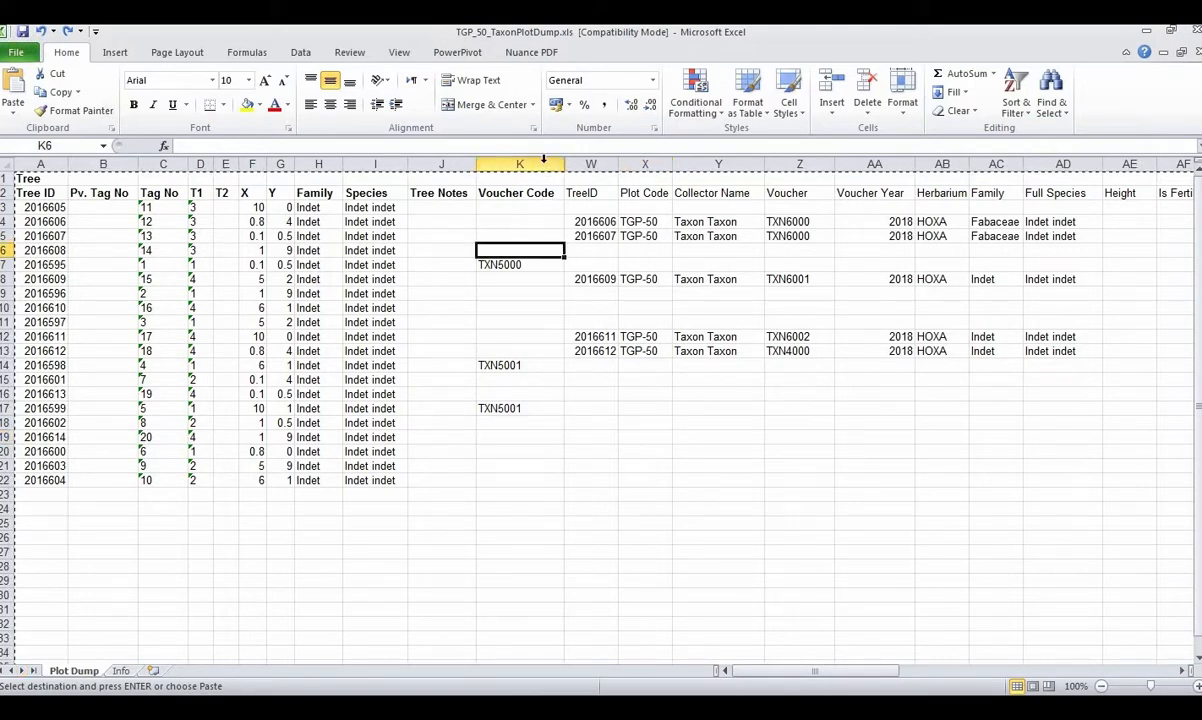
left_click_drag(540, 165, 45, 166)
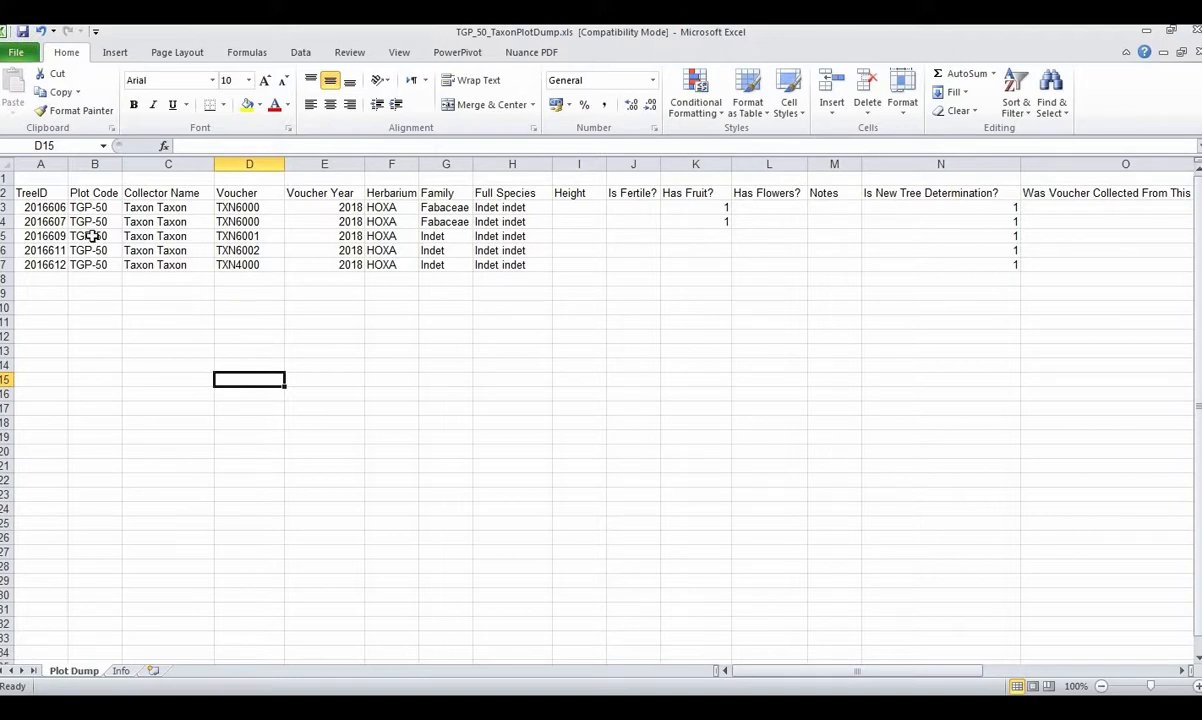
- Delete the empty row 1 above the headers and save the workbook
left_click(54, 177)
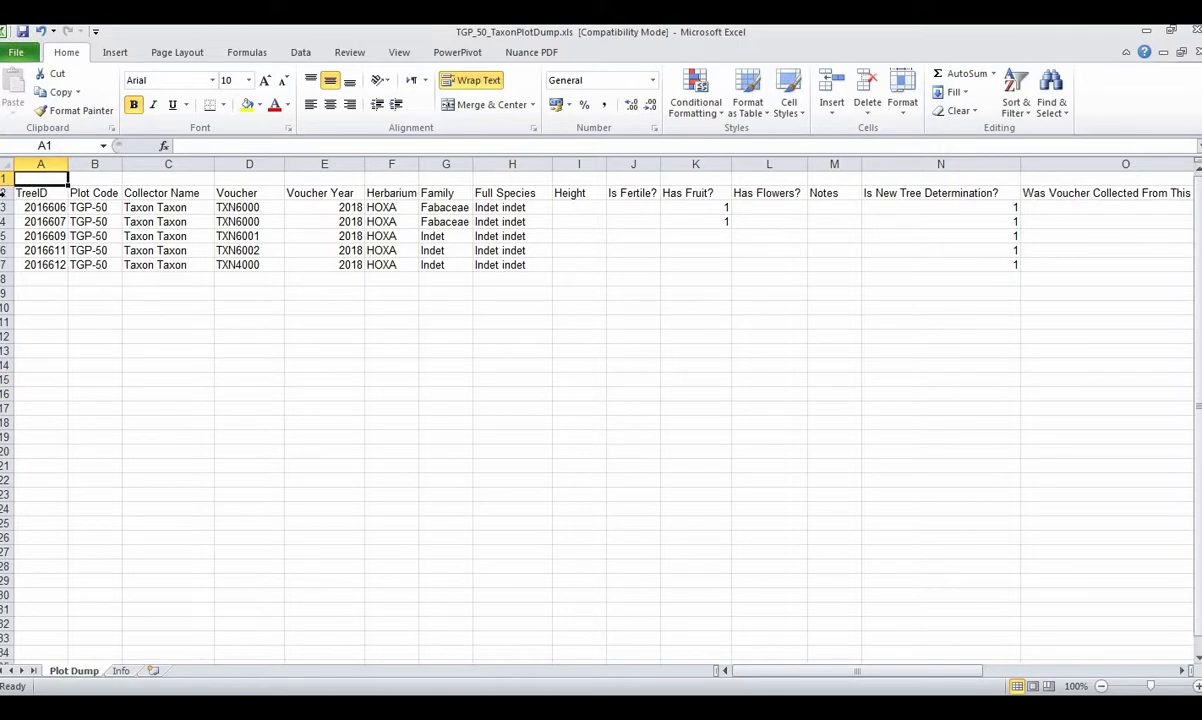
left_click(6, 192)
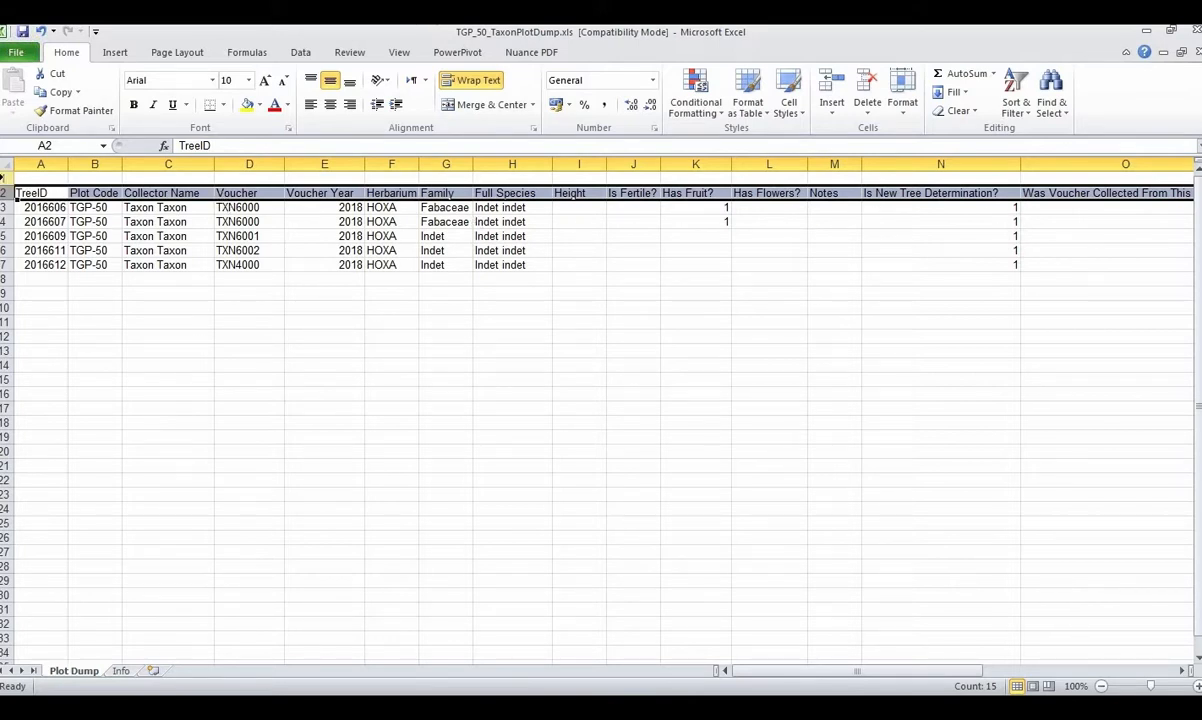
left_click(4, 176)
right_click(4, 176)
left_click(75, 306)
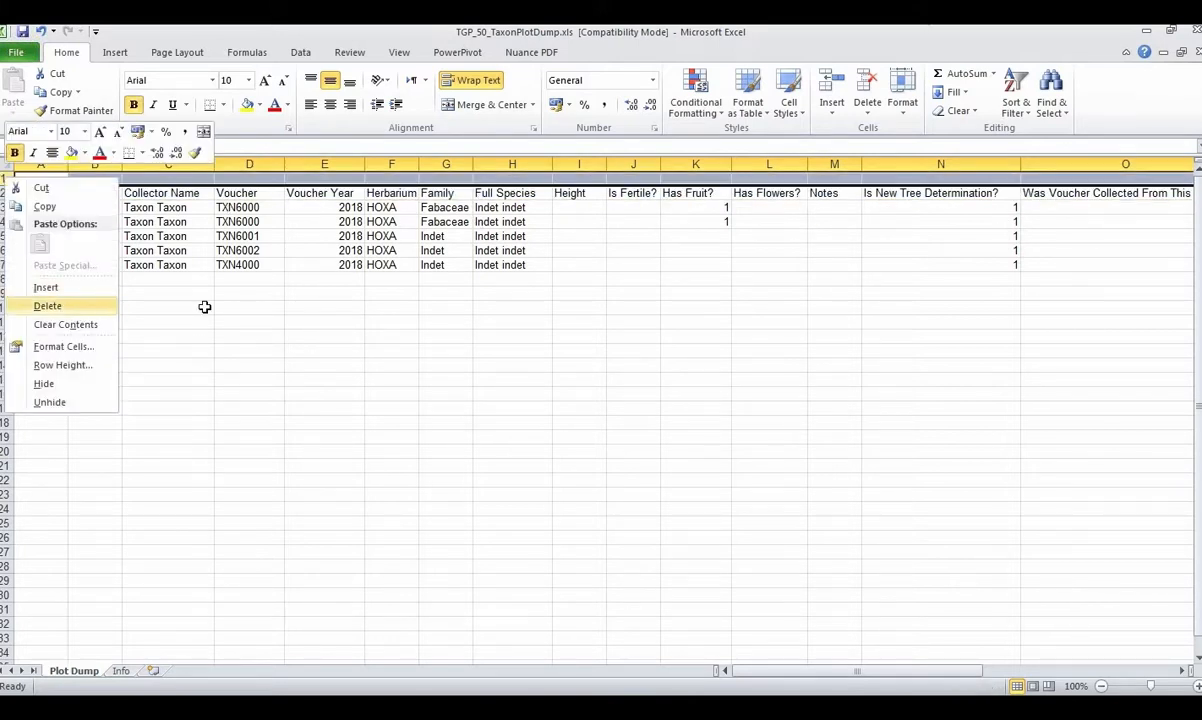
left_click(298, 293)
left_click(21, 31)
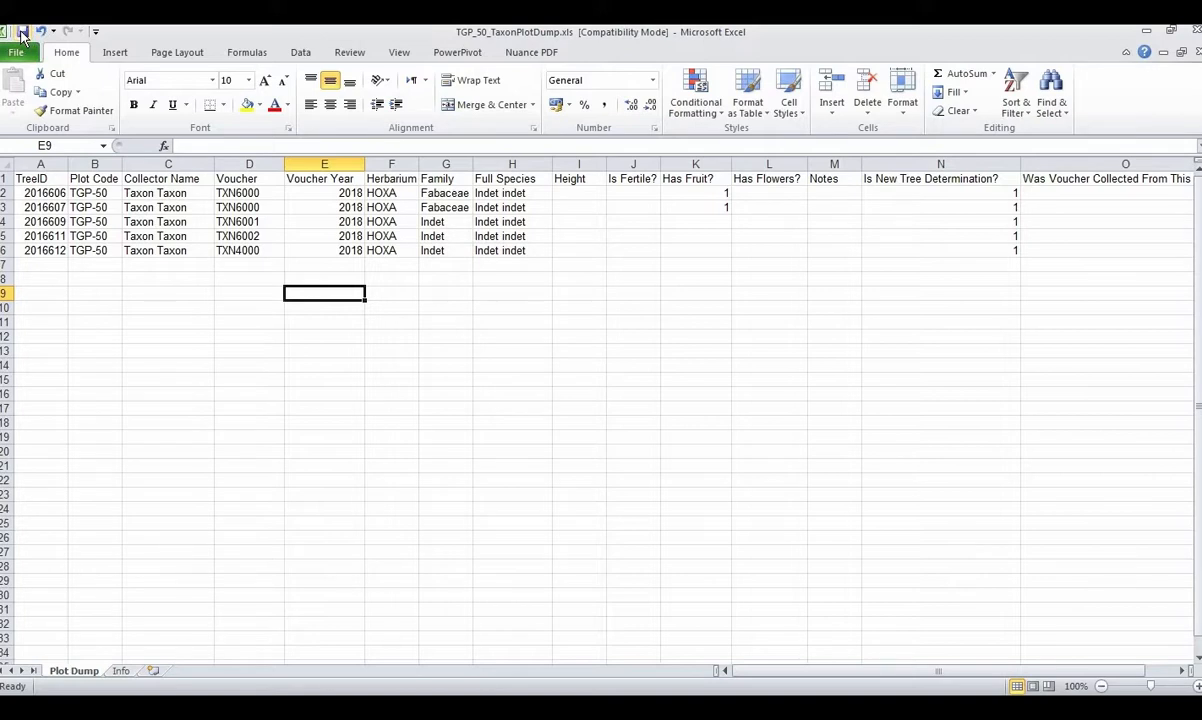
- Switch to ForestPlots.net in the browser and start Import Plot Vouchers from the data import page of plot TGP-50
left_click(490, 707)
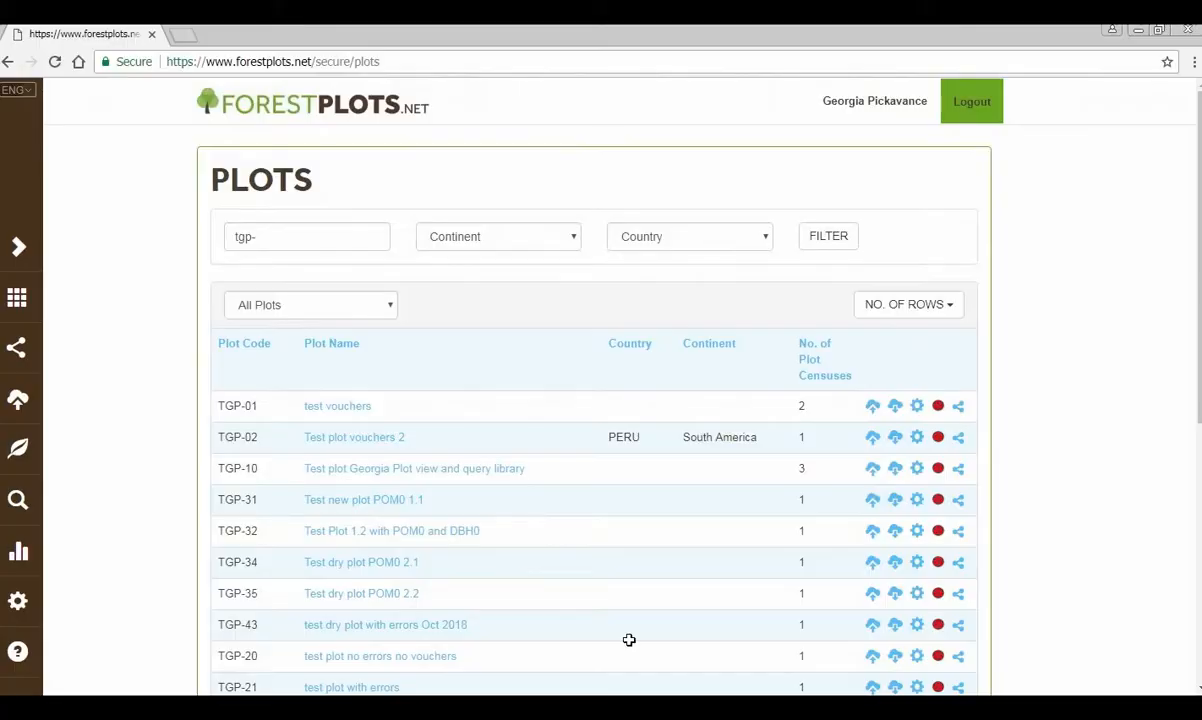
scroll(670, 470, "down", 2)
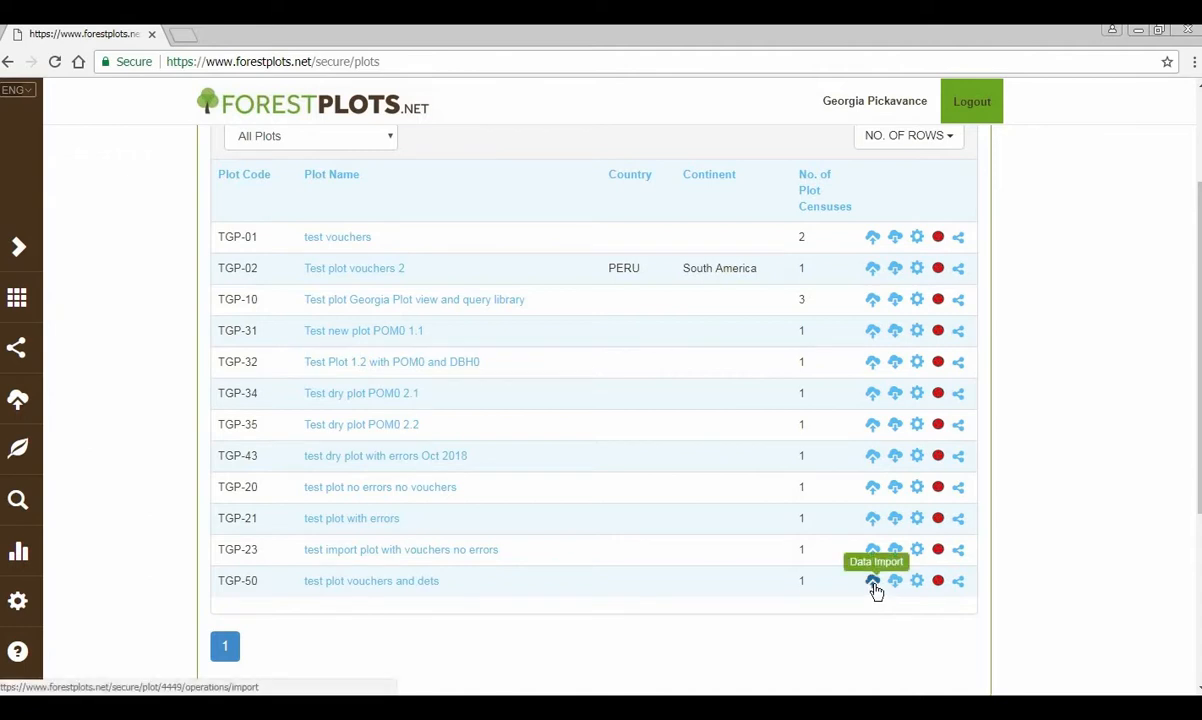
left_click(871, 583)
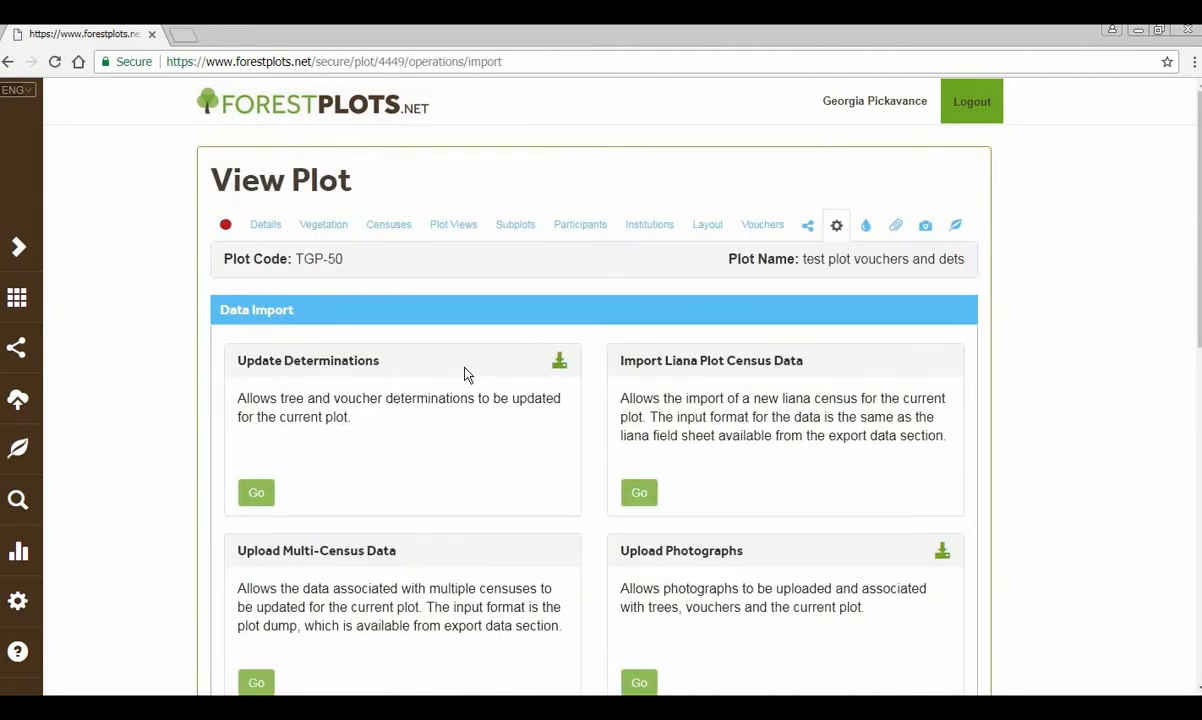
scroll(464, 374, "down", 5)
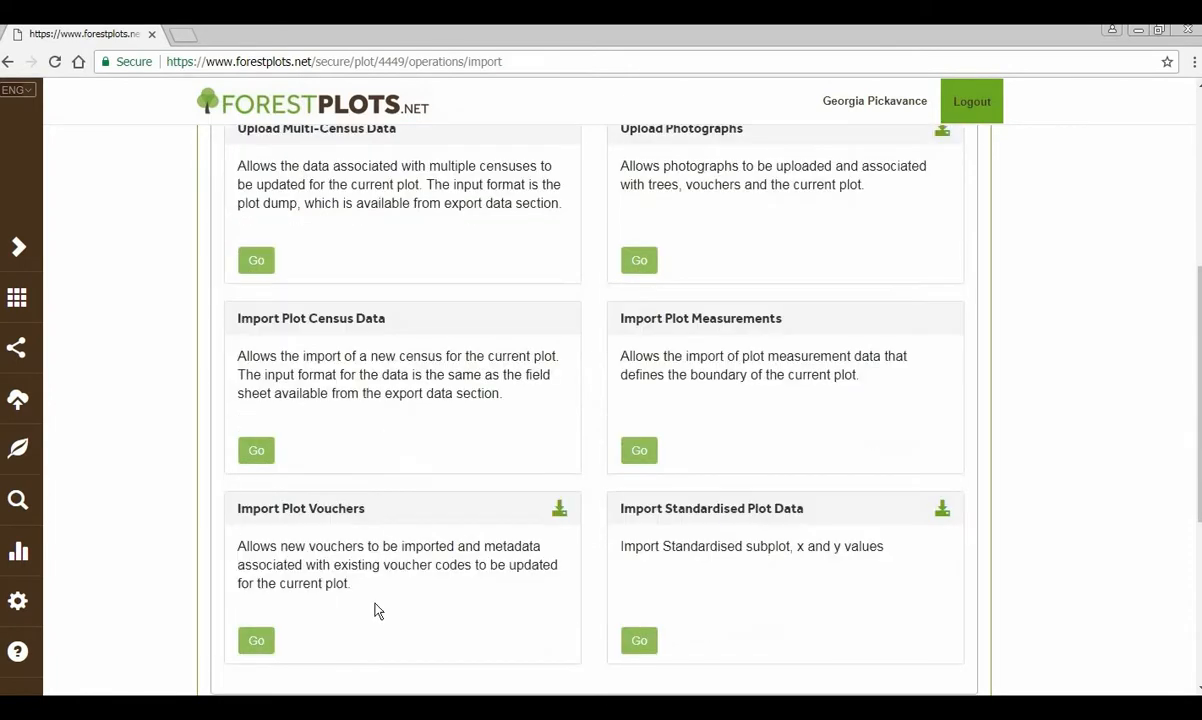
left_click(257, 642)
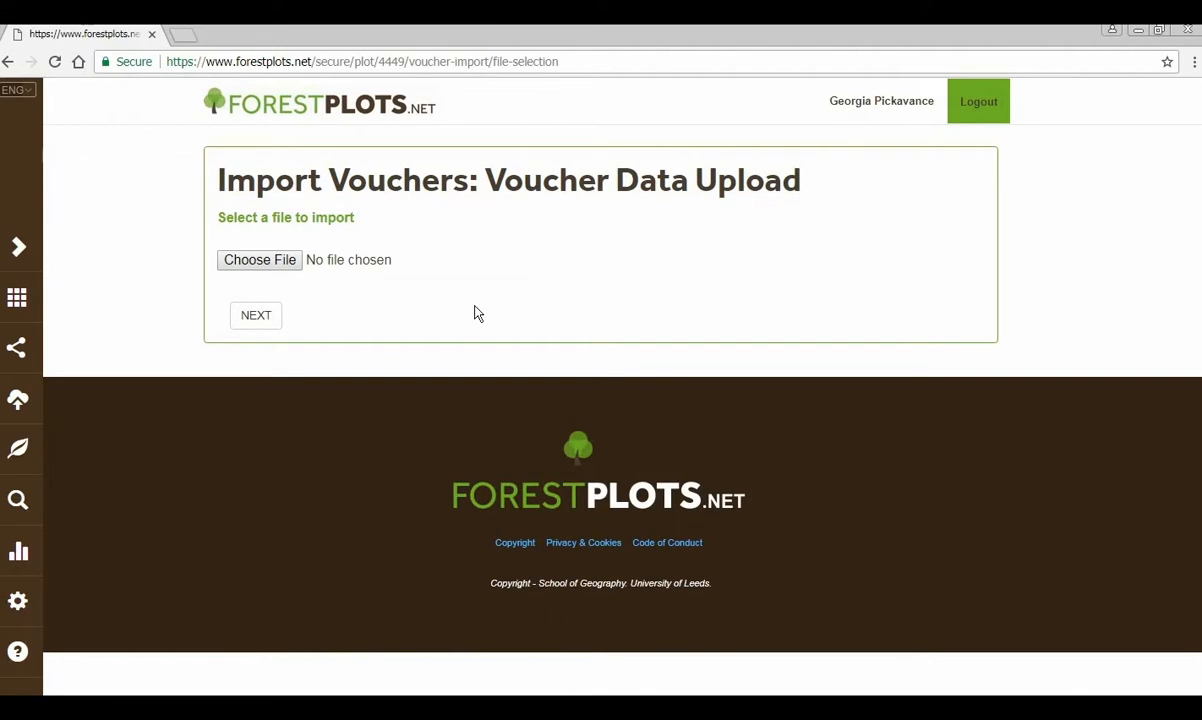
- Choose TGP_50_TaxonPlotDump.xls from the Downloads folder as the voucher import file and proceed to the worksheet selection
left_click(288, 264)
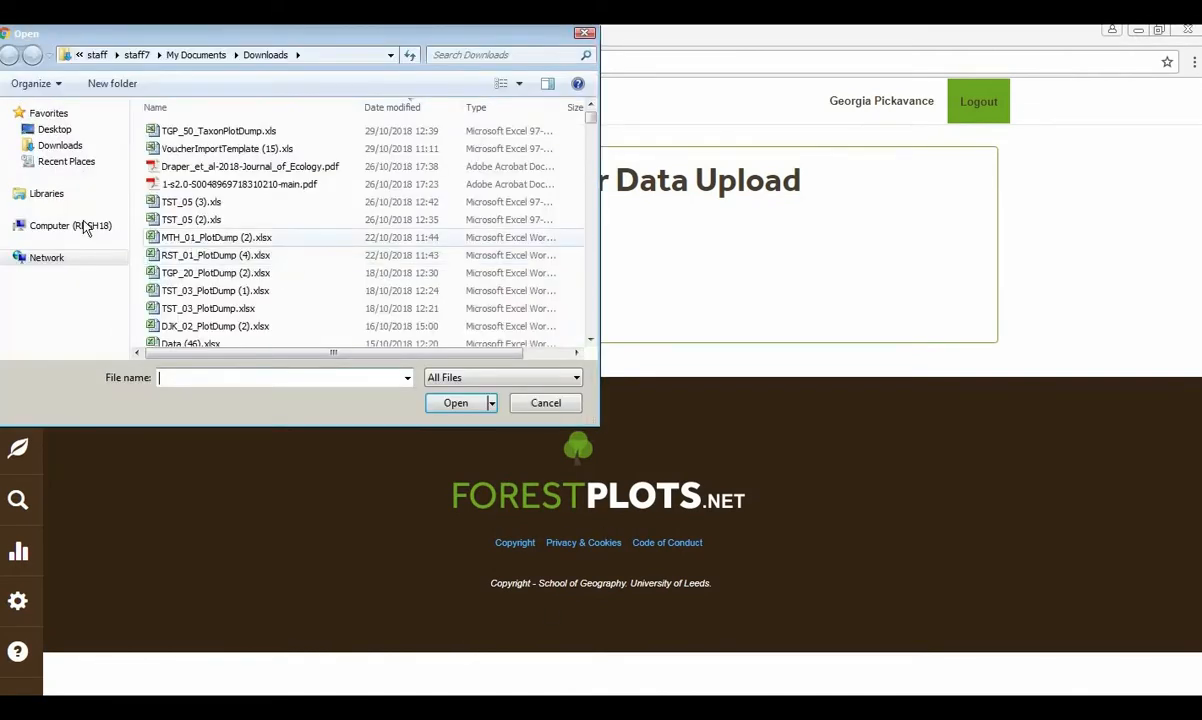
left_click(68, 148)
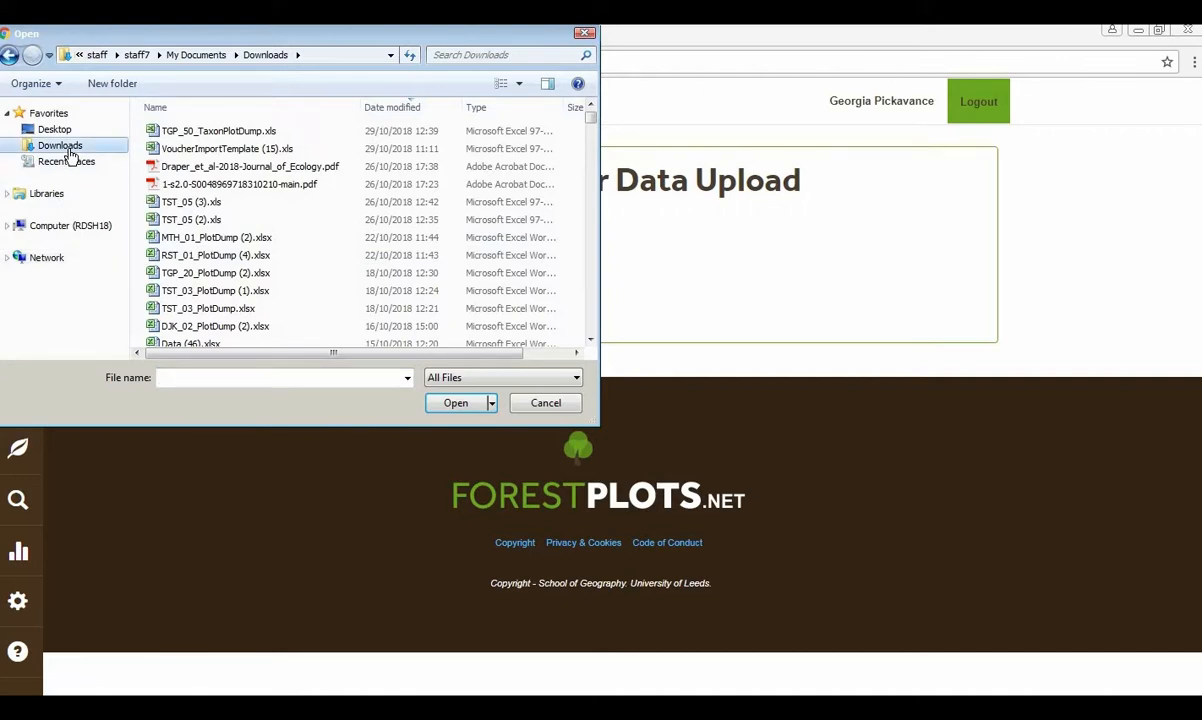
double_click(228, 137)
left_click(254, 318)
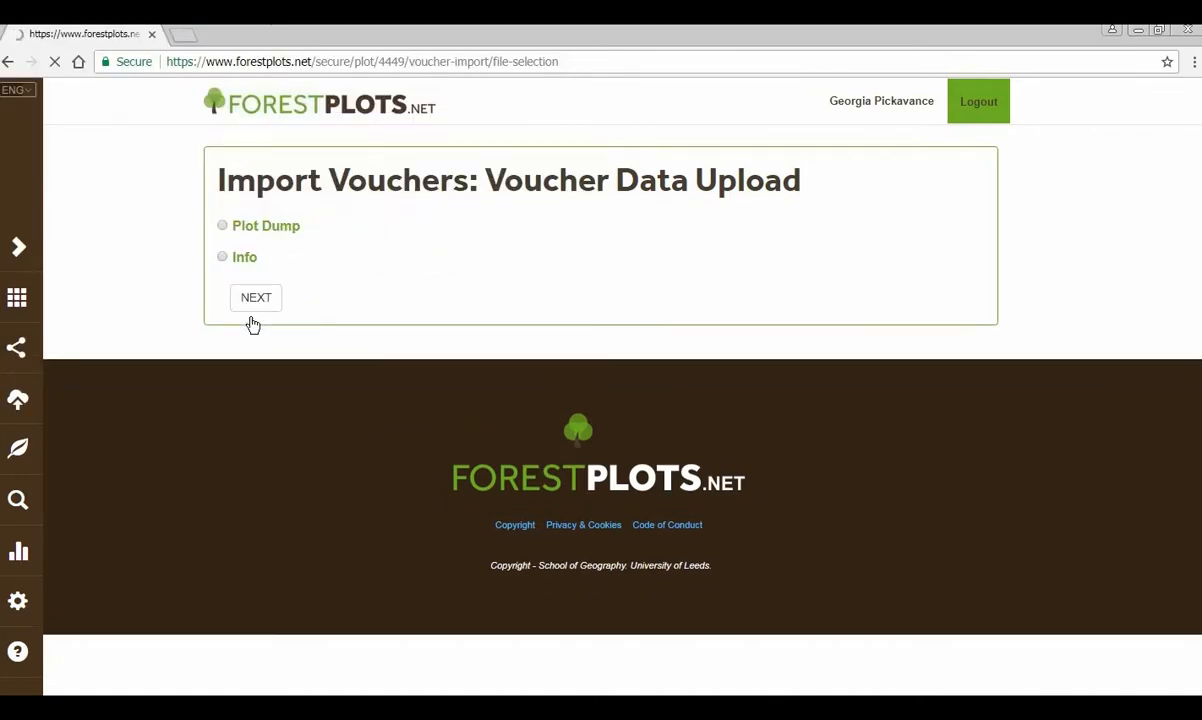
- Select the Plot Dump worksheet for the import and accept the herbarium and collector identifications to reach voucher code validation
left_click(224, 228)
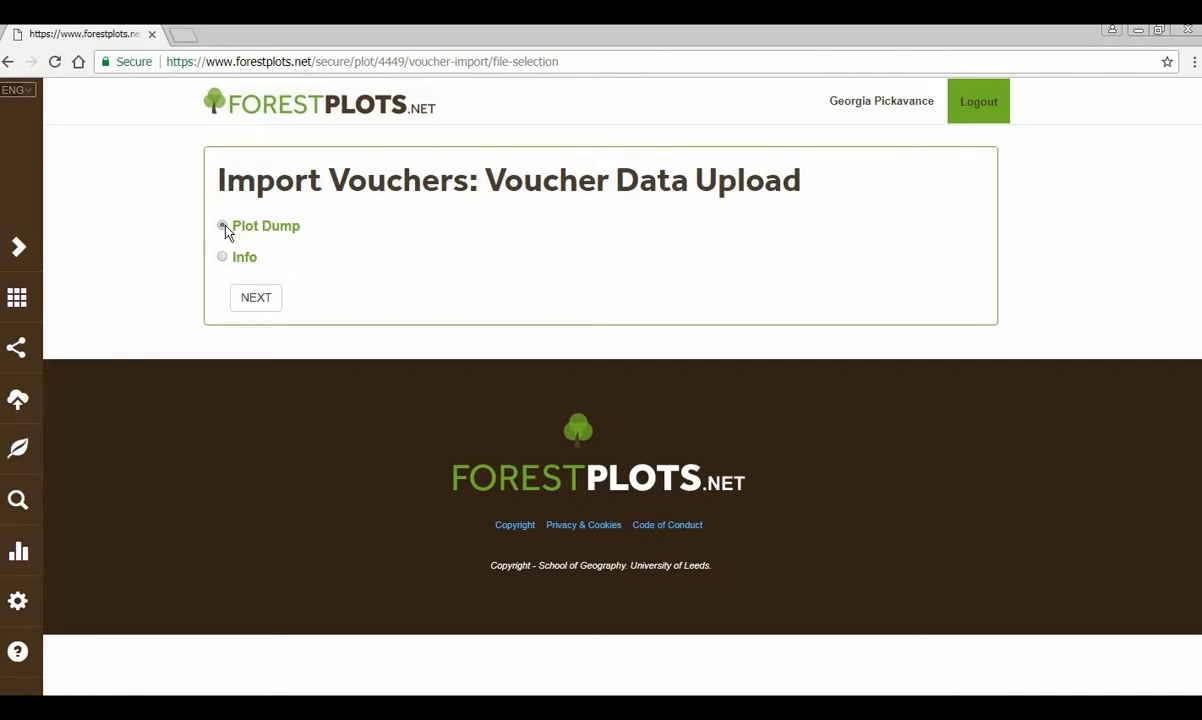
left_click(256, 303)
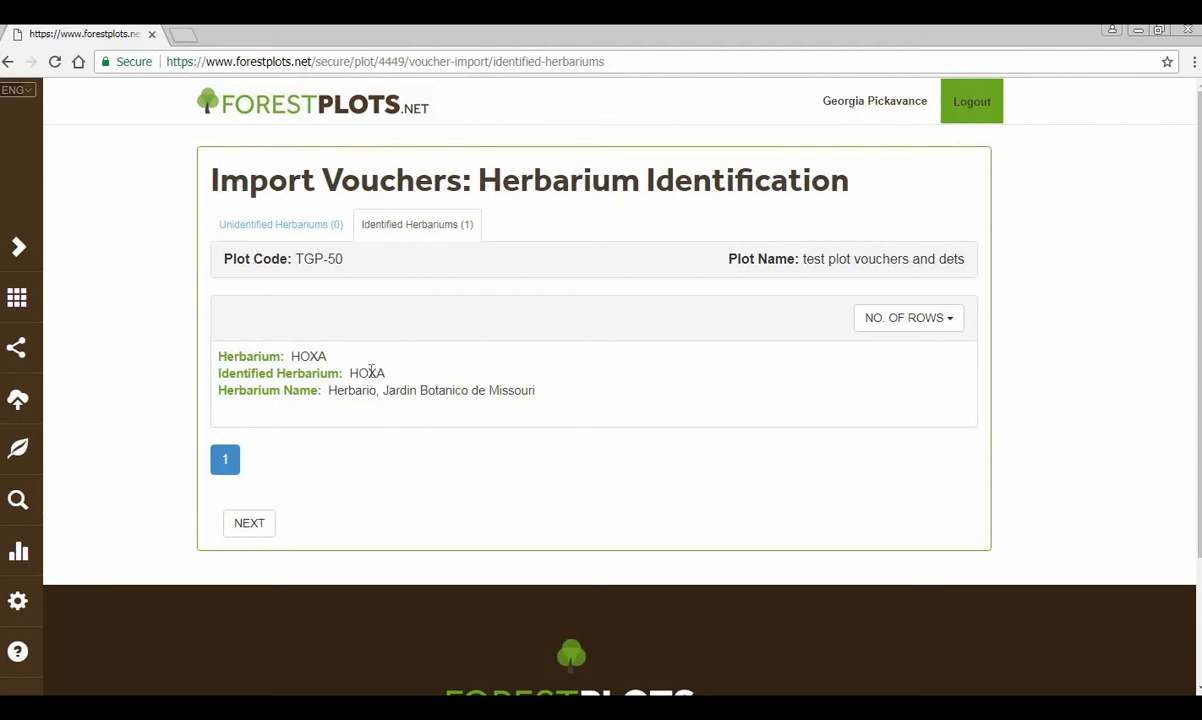
left_click(249, 525)
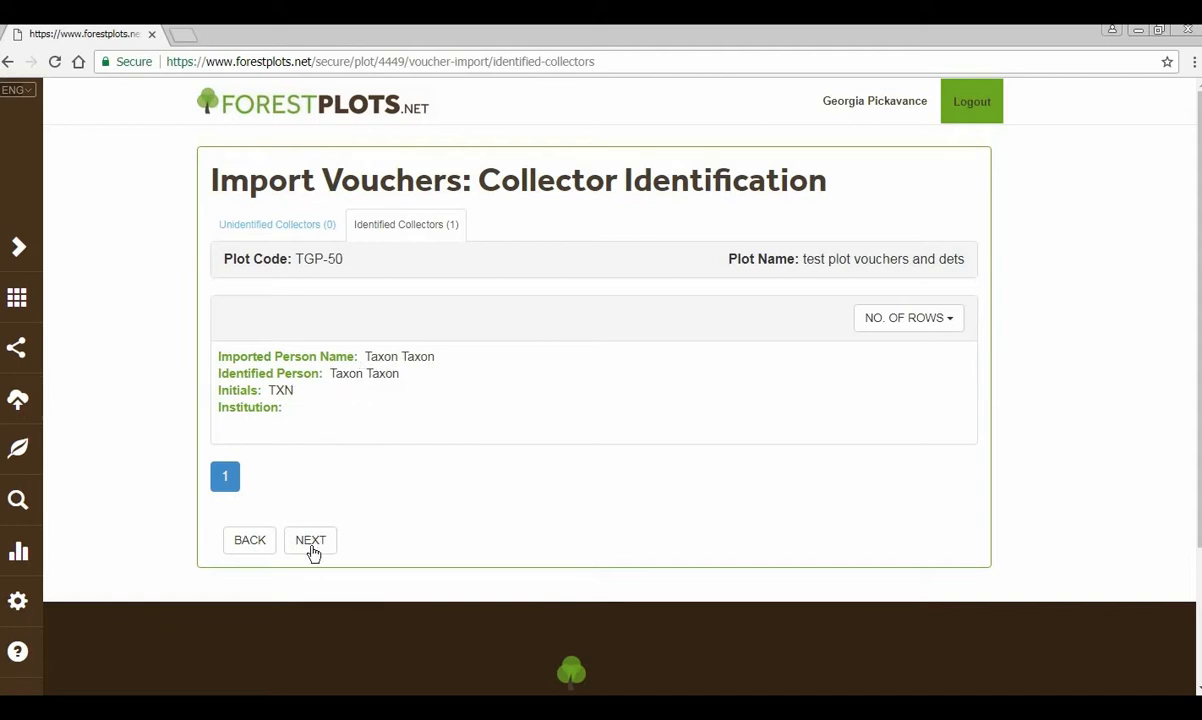
left_click(311, 542)
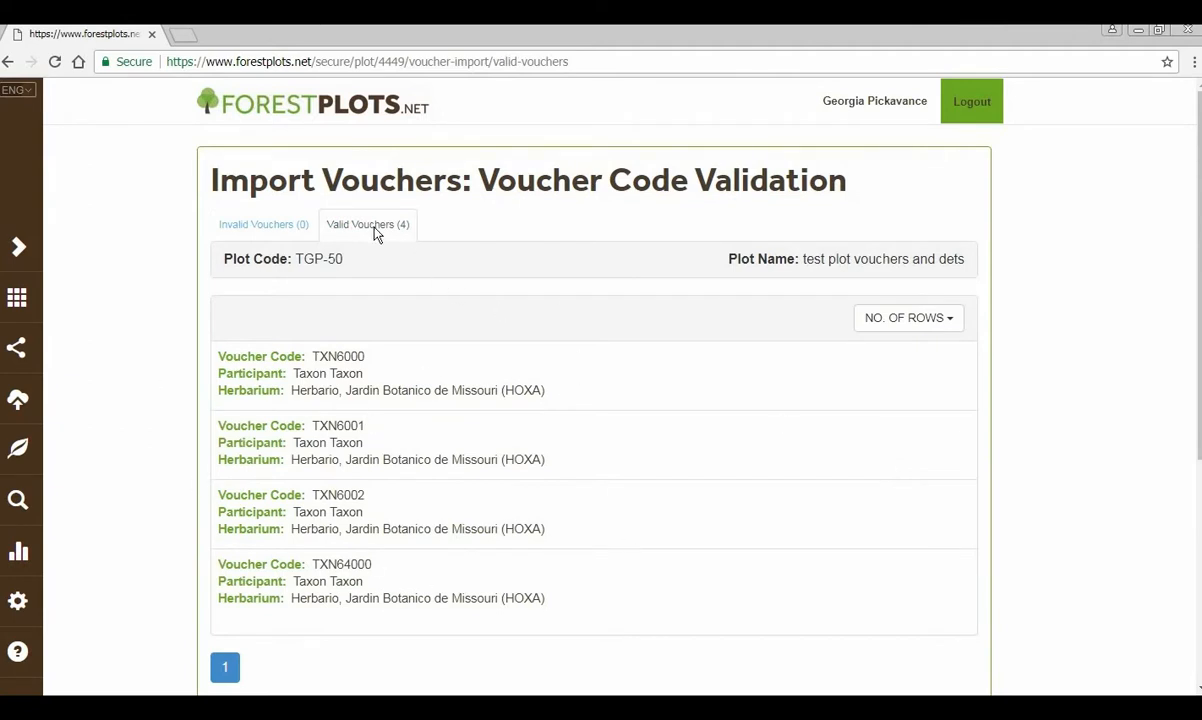
- Check the invalid and valid voucher codes, and proceed through the species check to record data validation
left_click(261, 226)
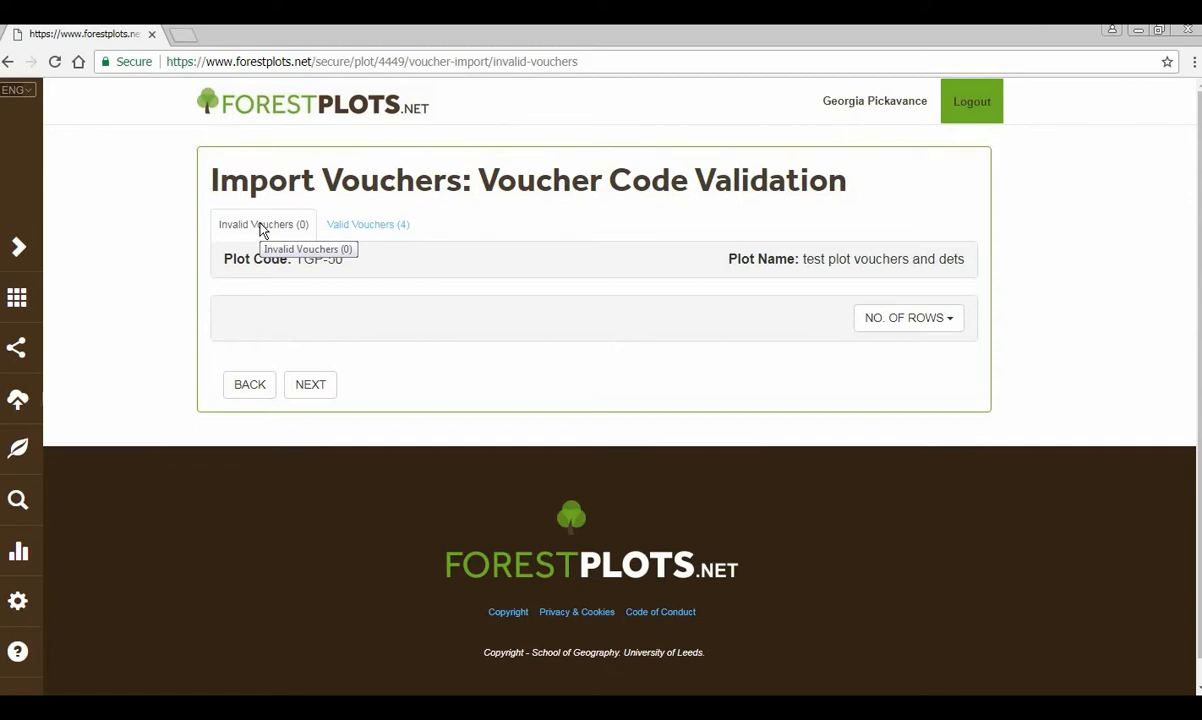
left_click(362, 228)
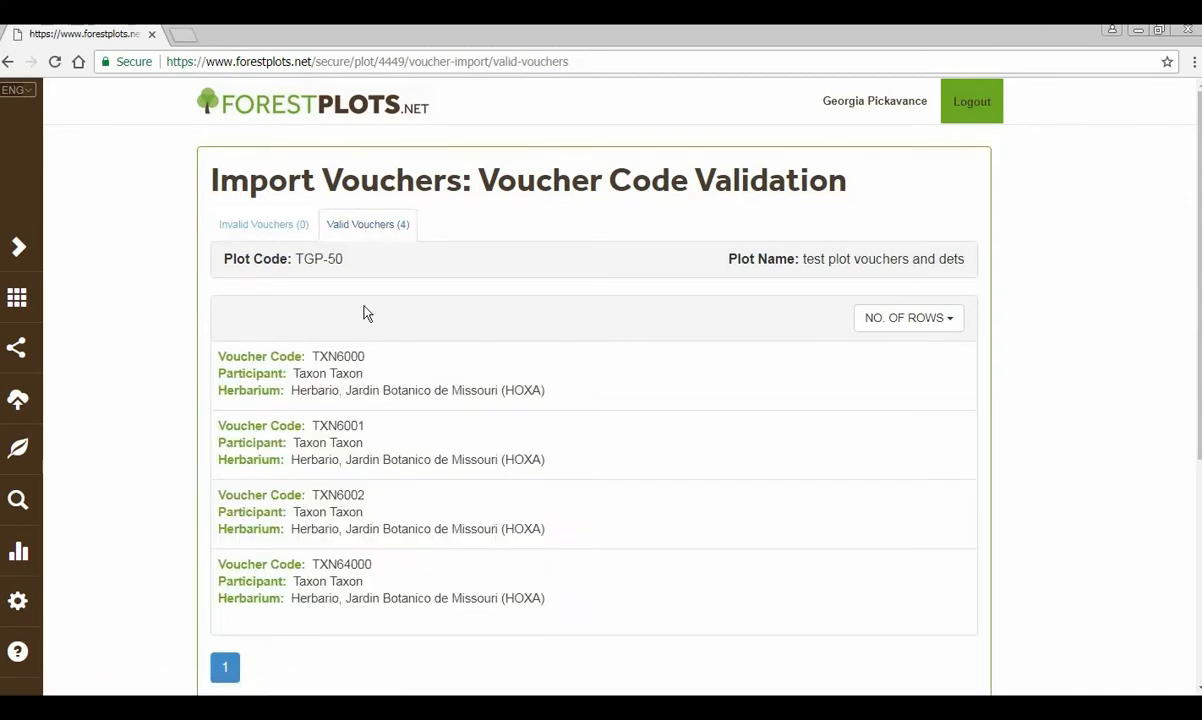
scroll(467, 433, "down", 2)
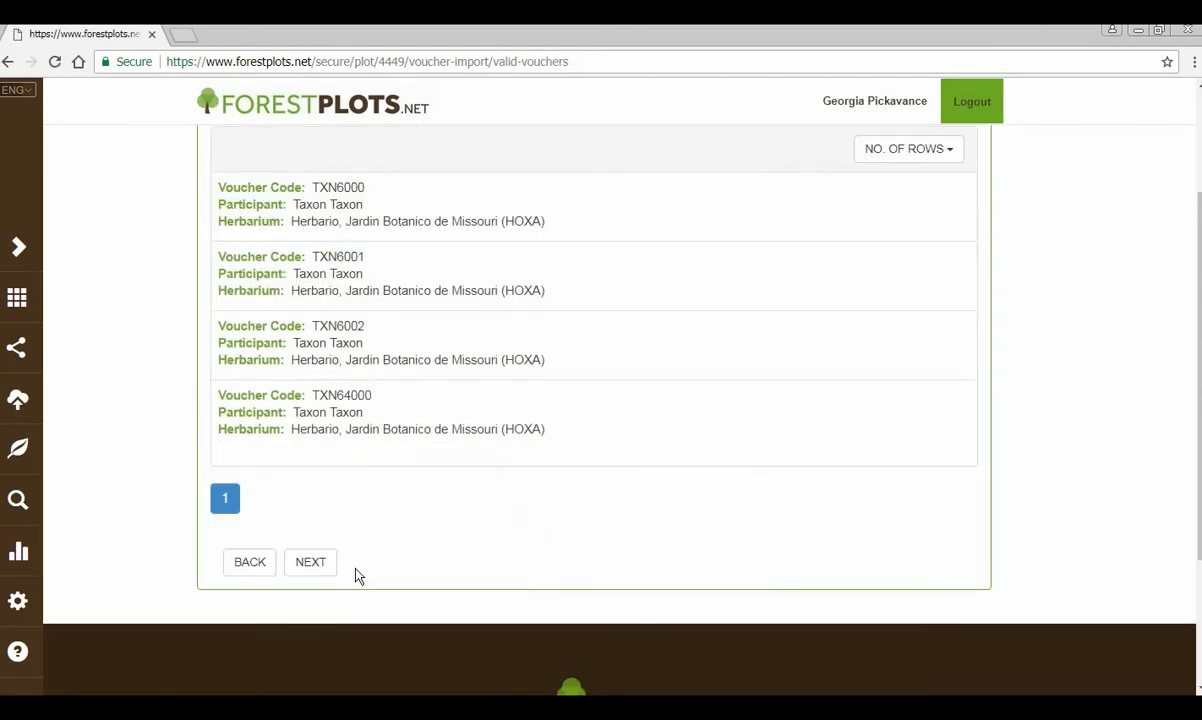
left_click(310, 563)
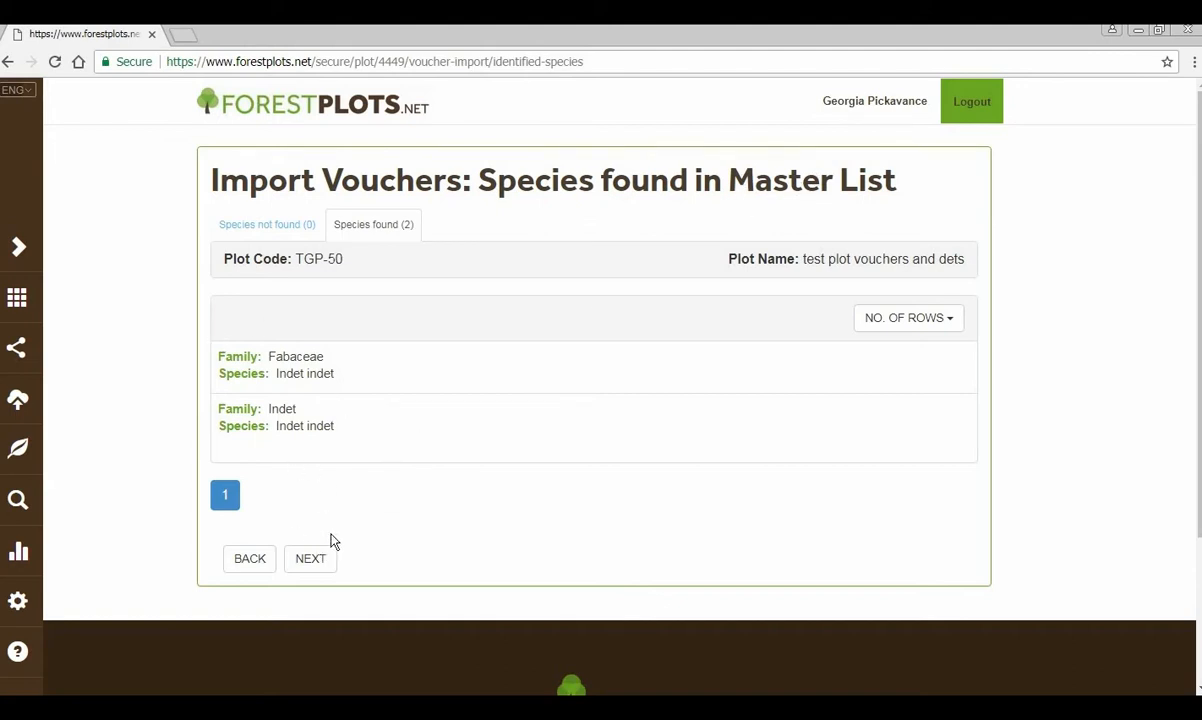
left_click(316, 561)
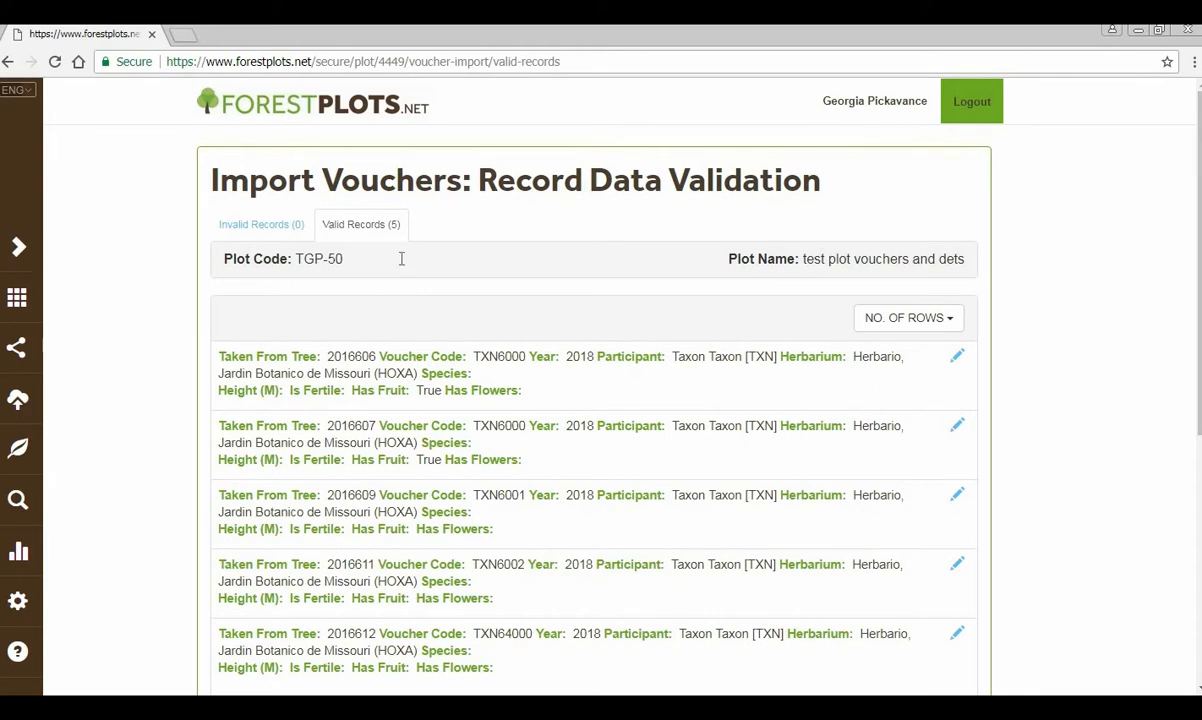
- Review the valid voucher records, run the import and finish the voucher import wizard
scroll(420, 320, "down", 3)
scroll(451, 389, "up", 3)
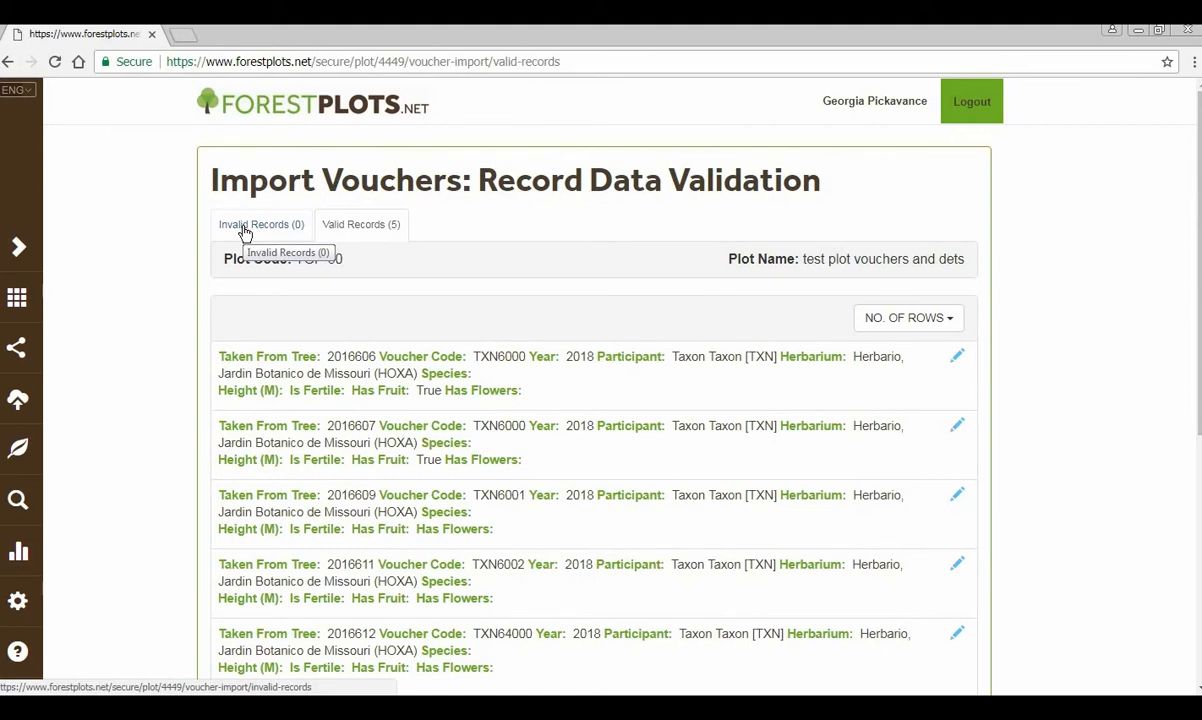
scroll(451, 325, "down", 3)
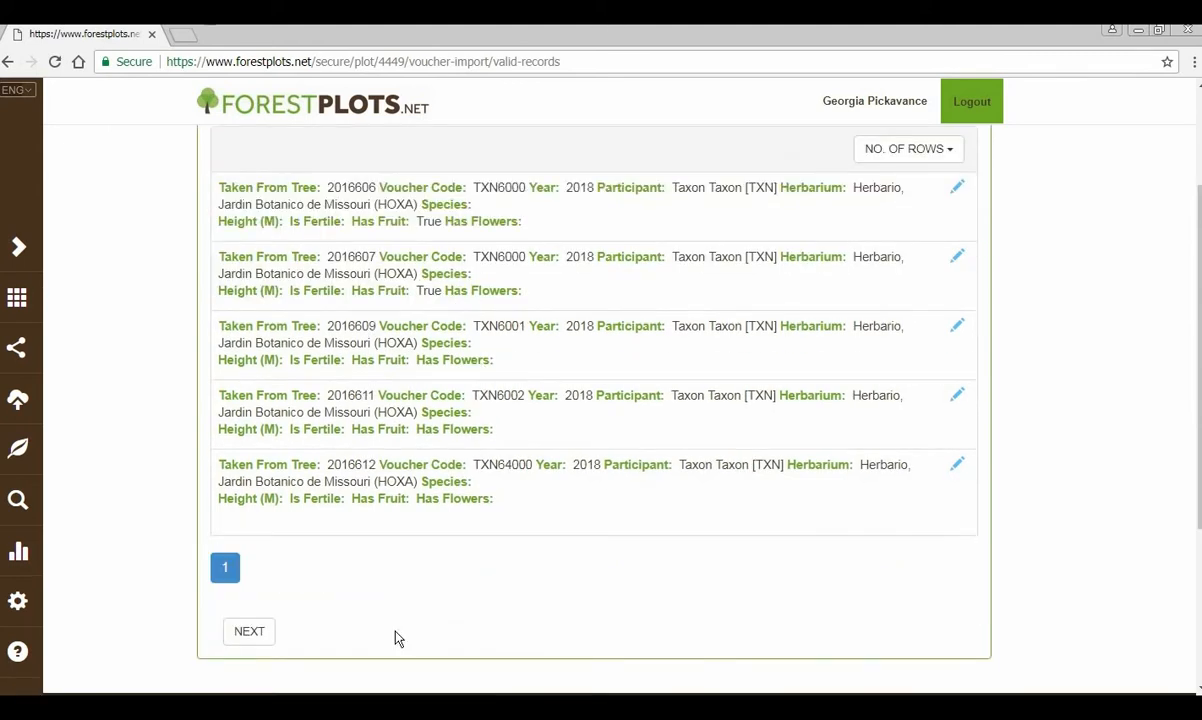
left_click(251, 634)
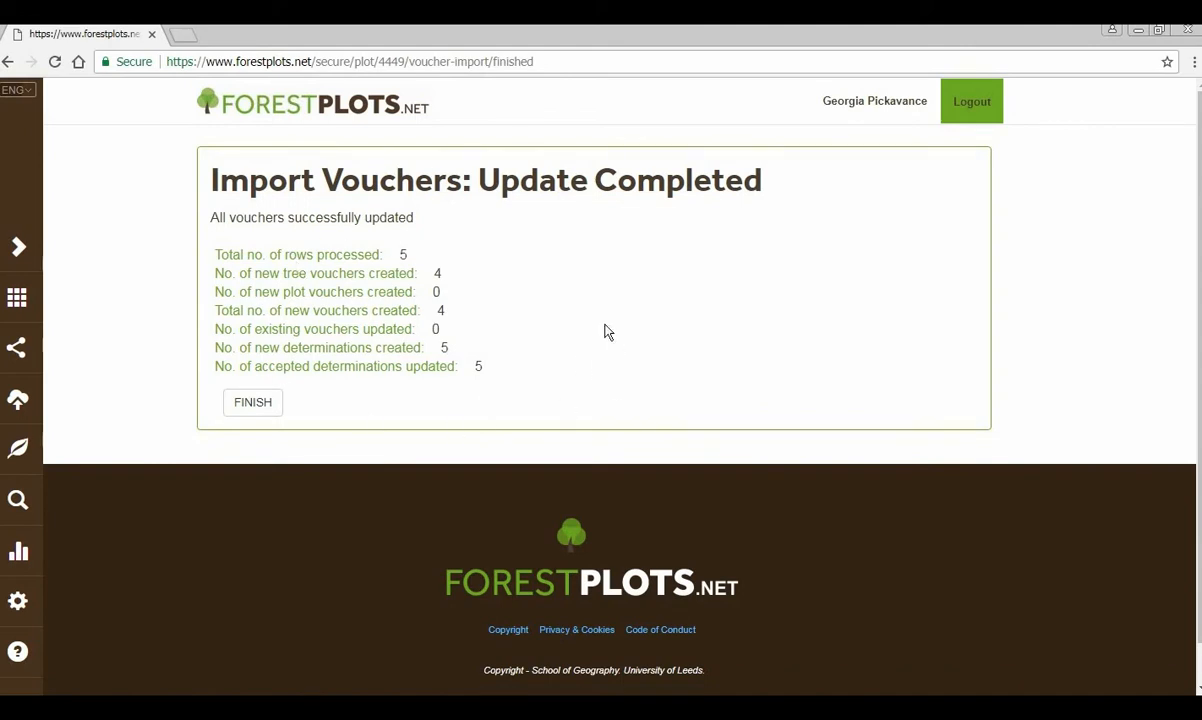
left_click(250, 405)
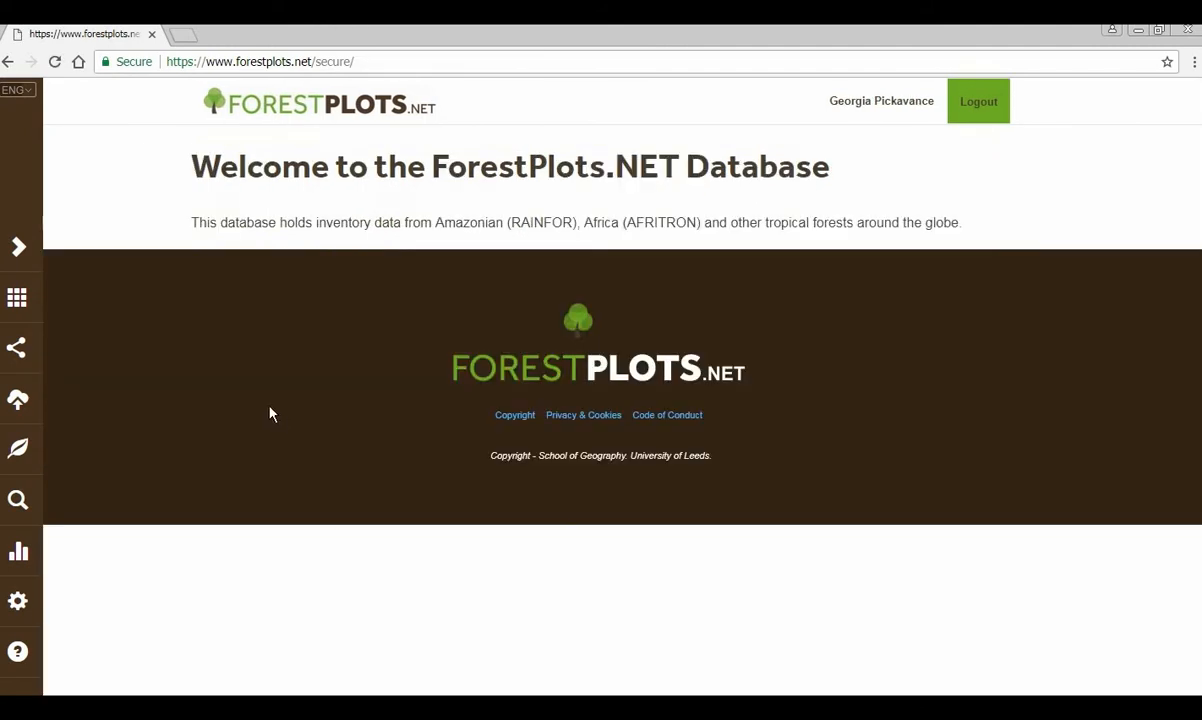